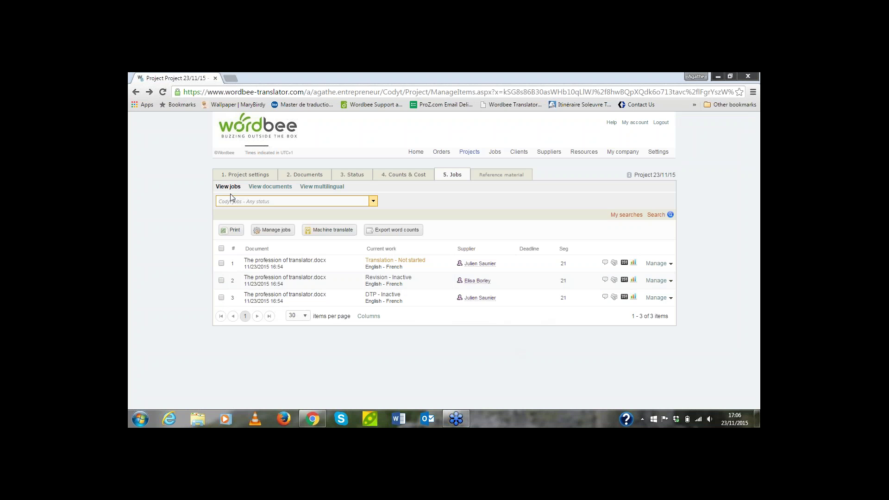
Open the project's Workflow & Suppliers settings, listing Translation, Revision and DTP steps set to manual assignment
{"action": "left_click", "coordinate": [233, 180]}
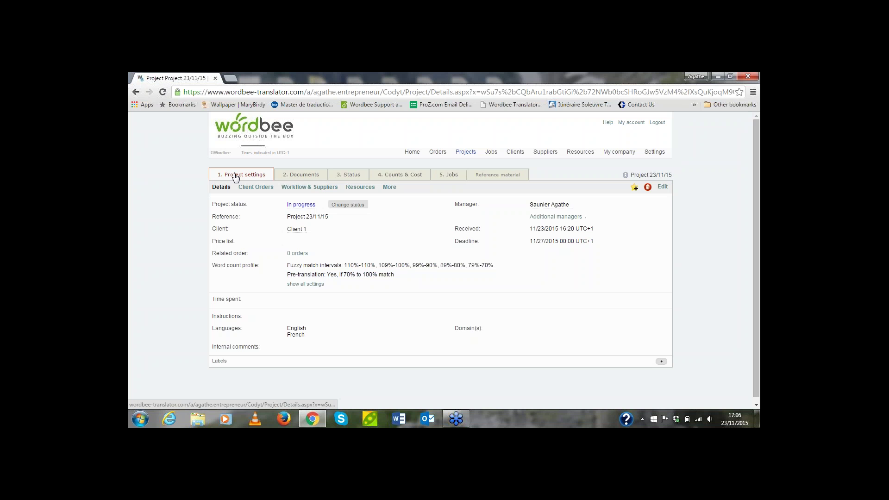
{"action": "left_click", "coordinate": [309, 187]}
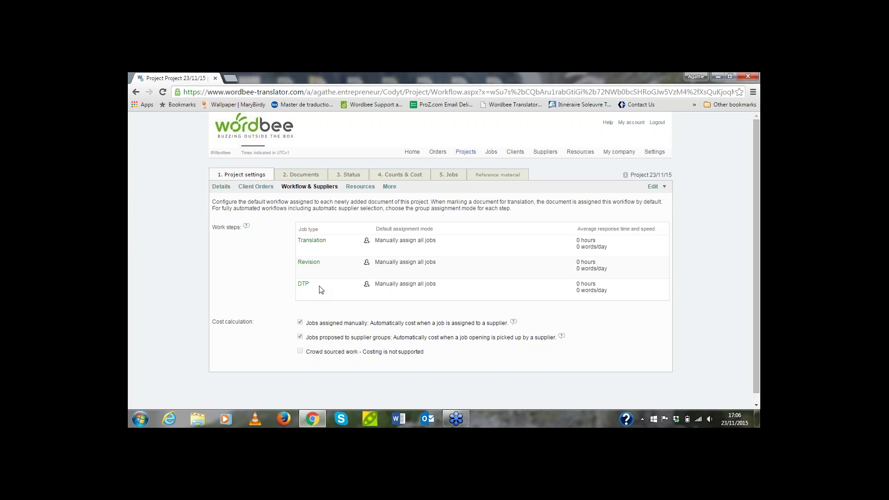
Return to the 5. Jobs tab listing the three English–French jobs and their suppliers
{"action": "left_click", "coordinate": [448, 175]}
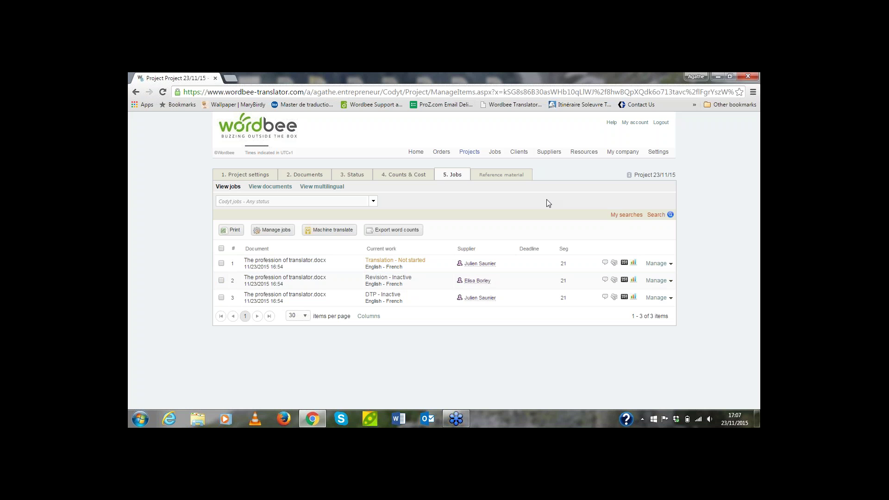
Log out of the manager account and sign in as the translator with their user ID and password
{"action": "left_click", "coordinate": [661, 123]}
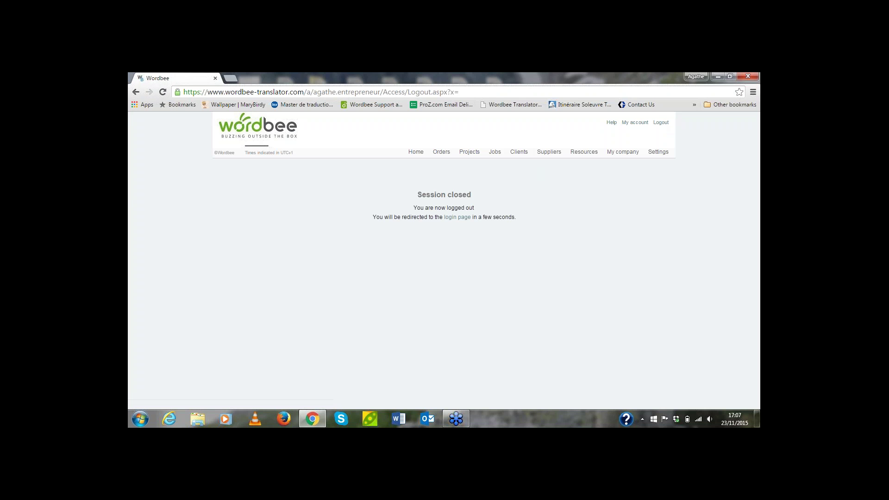
{"action": "left_click", "coordinate": [455, 221]}
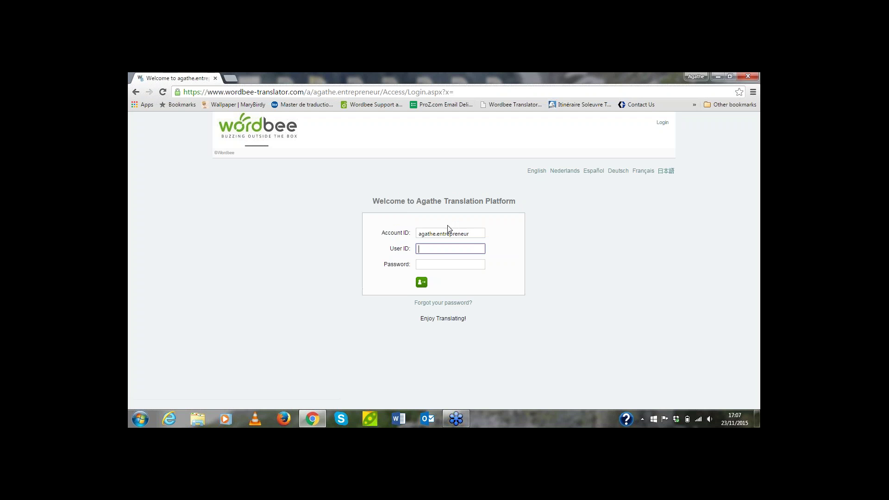
{"action": "left_click", "coordinate": [460, 259]}
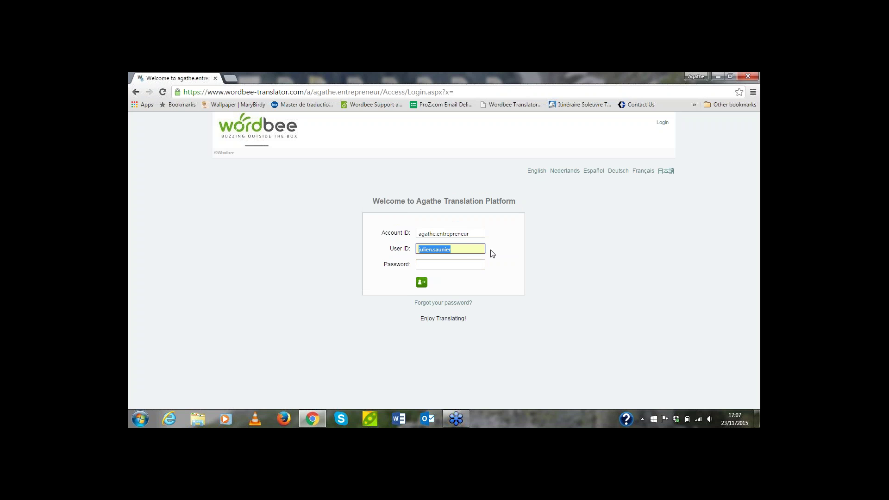
{"action": "key", "text": "Tab"}
{"action": "type", "text": "****************"}
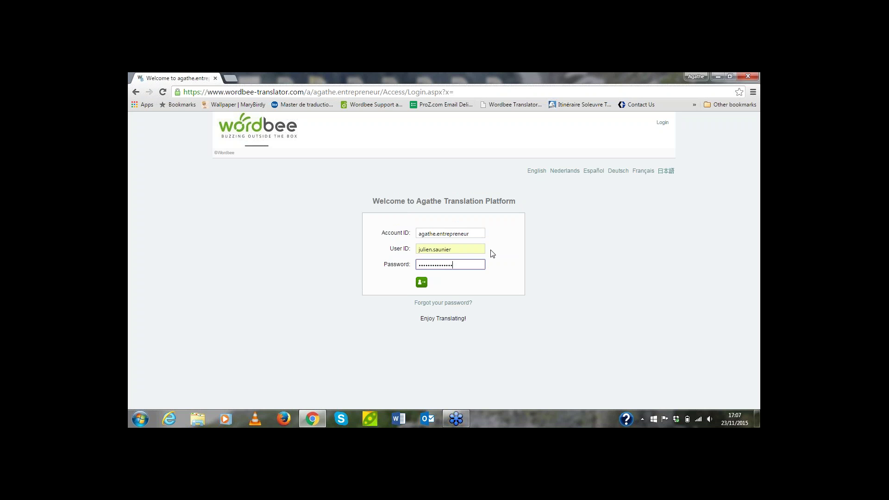
{"action": "key", "text": "Return"}
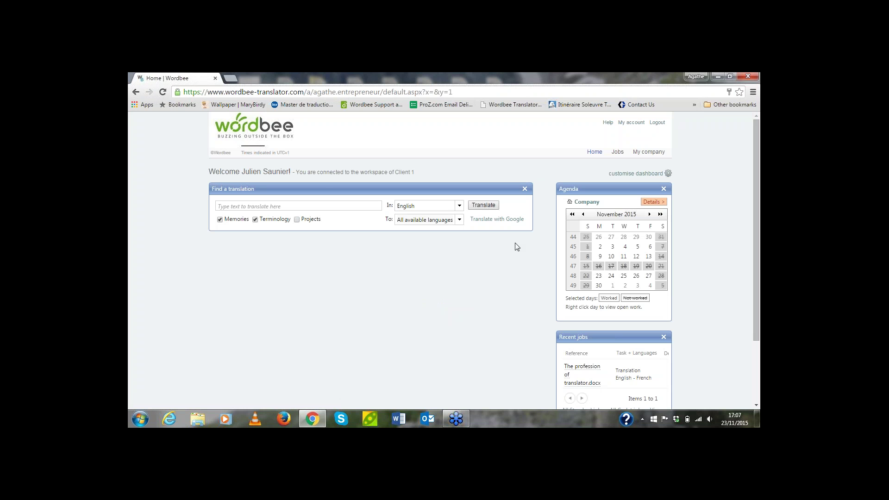
Start translation work on the first job, The profession of translator.docx, so it reads In progress
{"action": "left_click", "coordinate": [618, 152]}
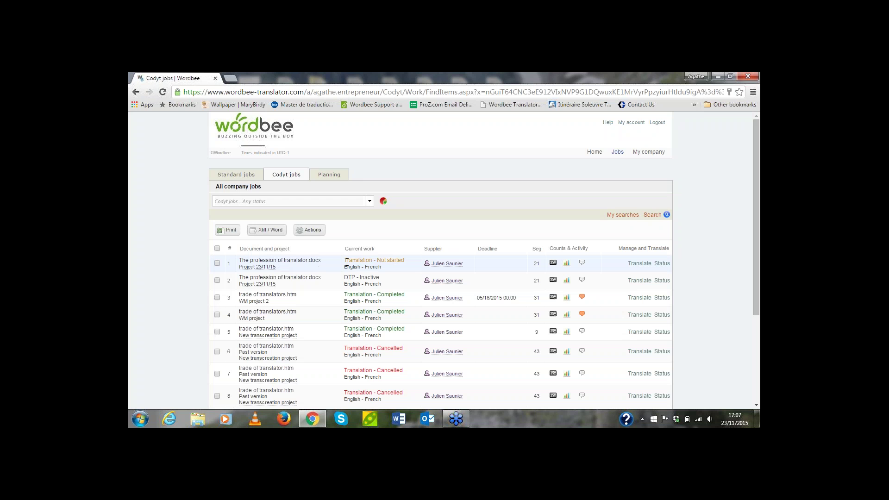
{"action": "left_click", "coordinate": [662, 263]}
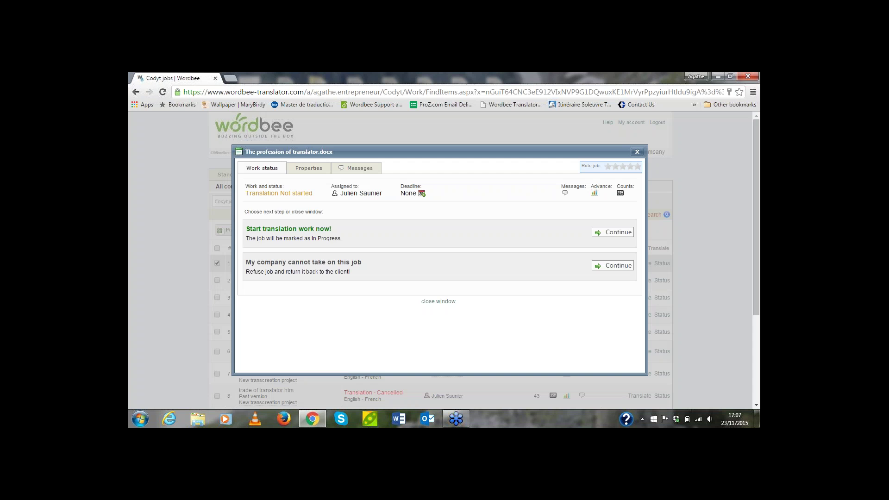
{"action": "left_click", "coordinate": [617, 232]}
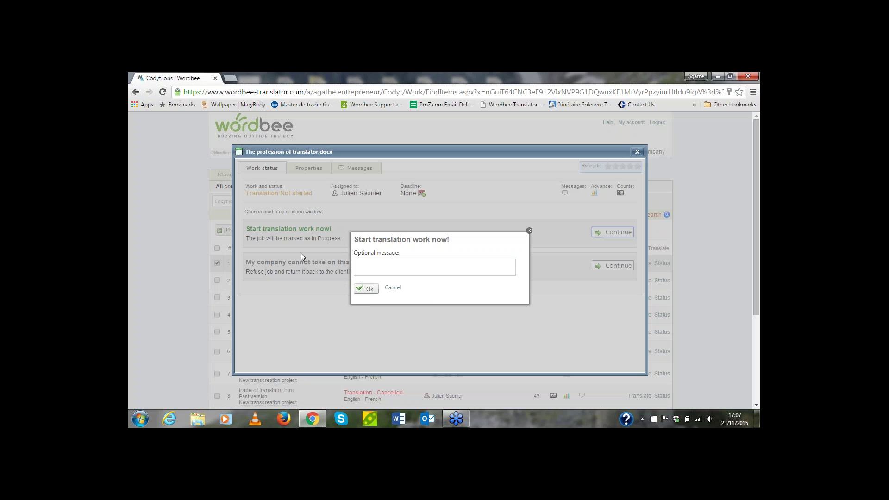
{"action": "left_click", "coordinate": [364, 290]}
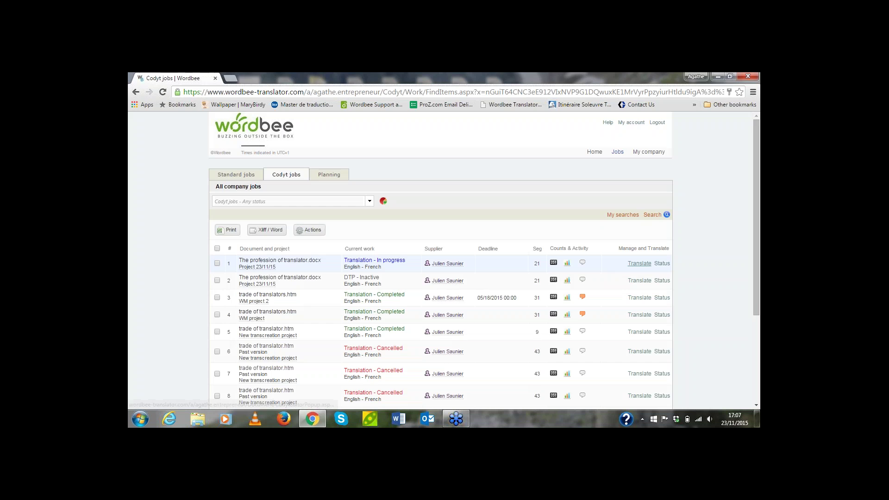
{"action": "left_click", "coordinate": [635, 263]}
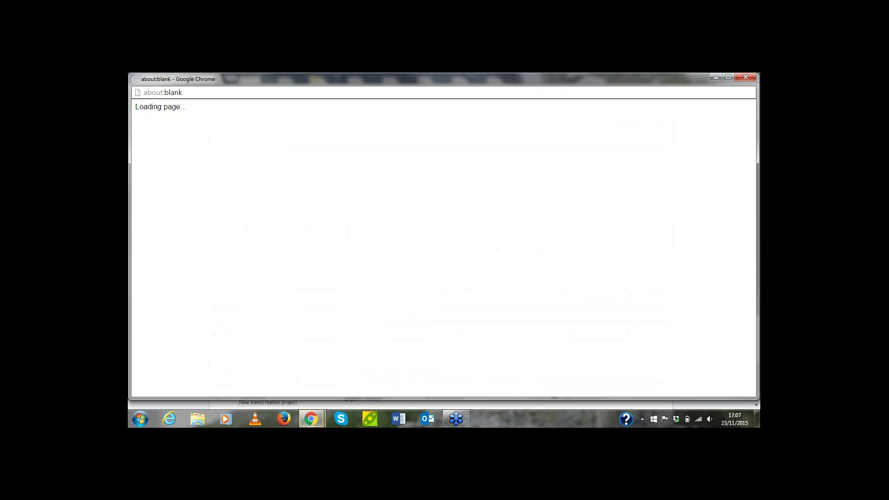
Maximize the editor for The profession of translator.docx, scroll the segments and open the Display filter list
{"action": "left_click", "coordinate": [728, 77]}
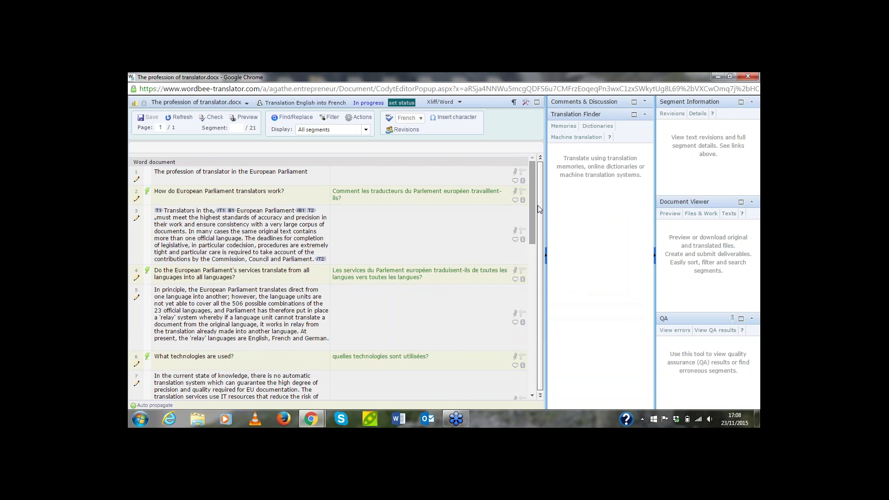
{"action": "mouse_move", "coordinate": [532, 204]}
{"action": "left_mouse_down"}
{"action": "mouse_move", "coordinate": [529, 274]}
{"action": "mouse_move", "coordinate": [543, 349]}
{"action": "mouse_move", "coordinate": [529, 189]}
{"action": "left_mouse_up"}
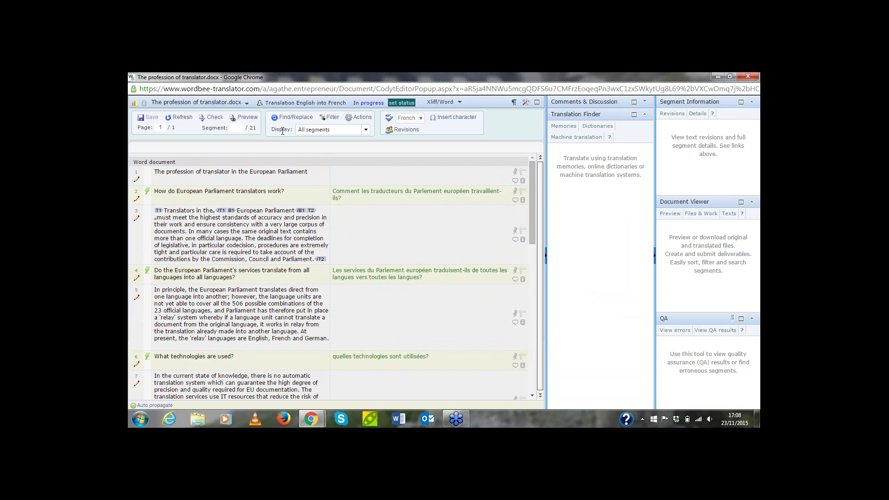
{"action": "left_click", "coordinate": [366, 129]}
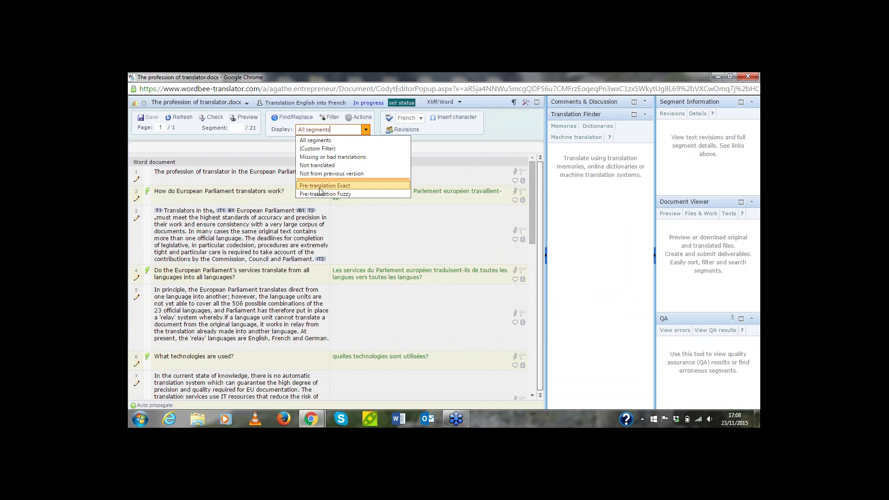
{"action": "left_click", "coordinate": [345, 185]}
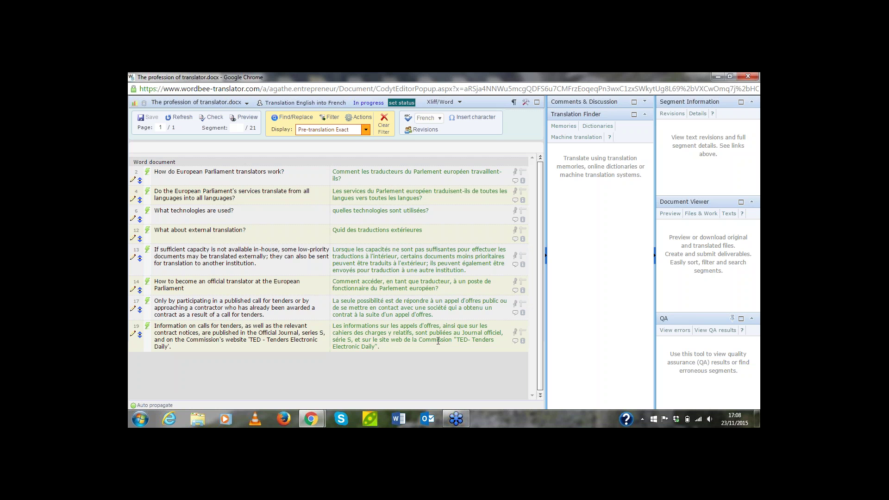
{"action": "left_click", "coordinate": [415, 341]}
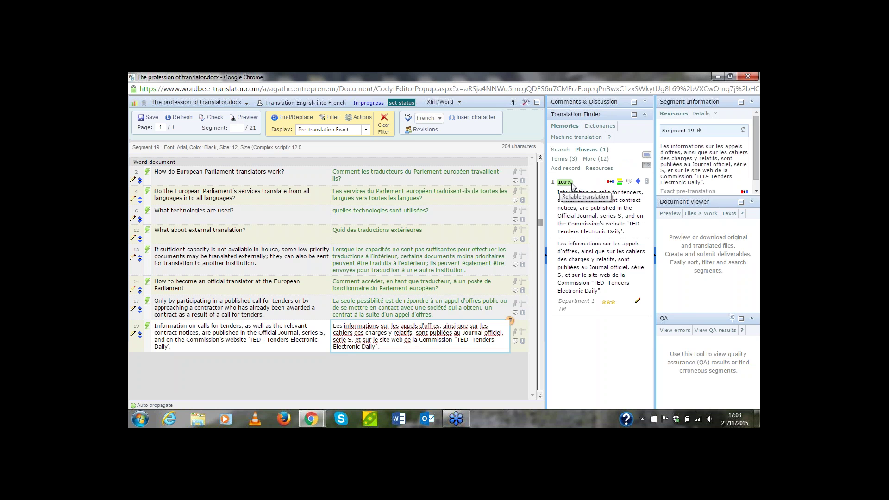
{"action": "triple_click", "coordinate": [562, 305]}
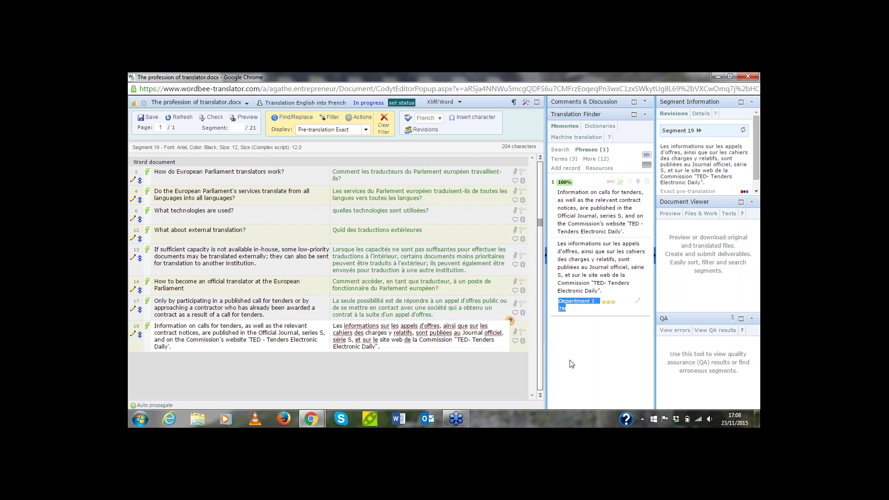
{"action": "left_click", "coordinate": [428, 306]}
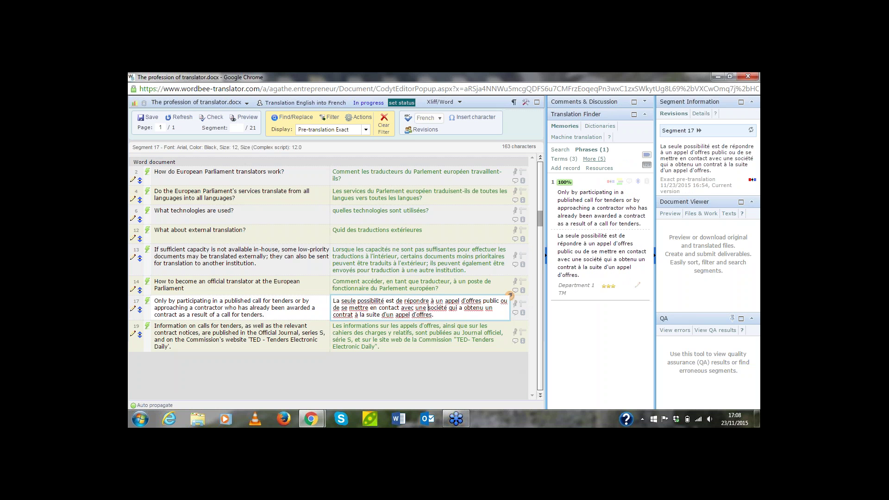
{"action": "left_click", "coordinate": [437, 268]}
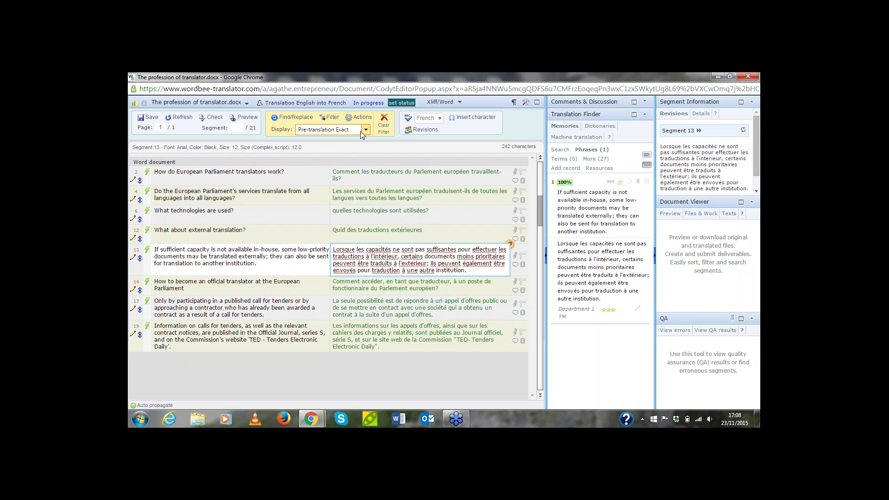
{"action": "left_click", "coordinate": [384, 128]}
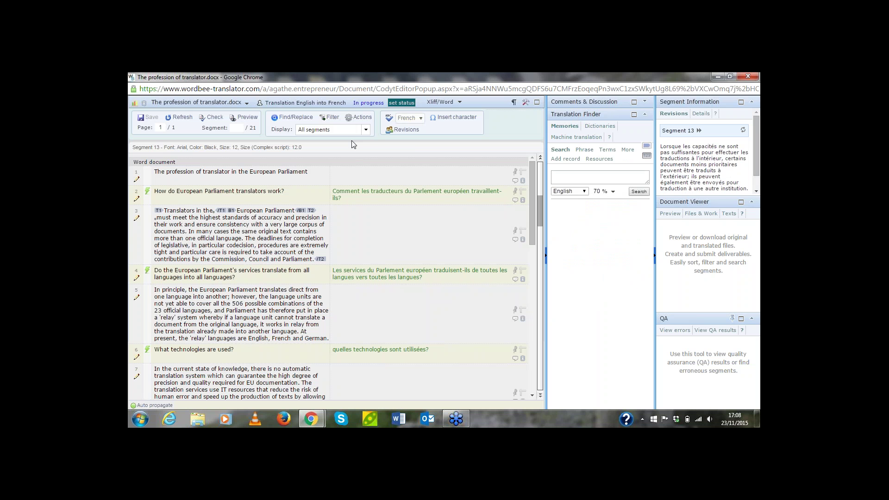
{"action": "left_click", "coordinate": [366, 130]}
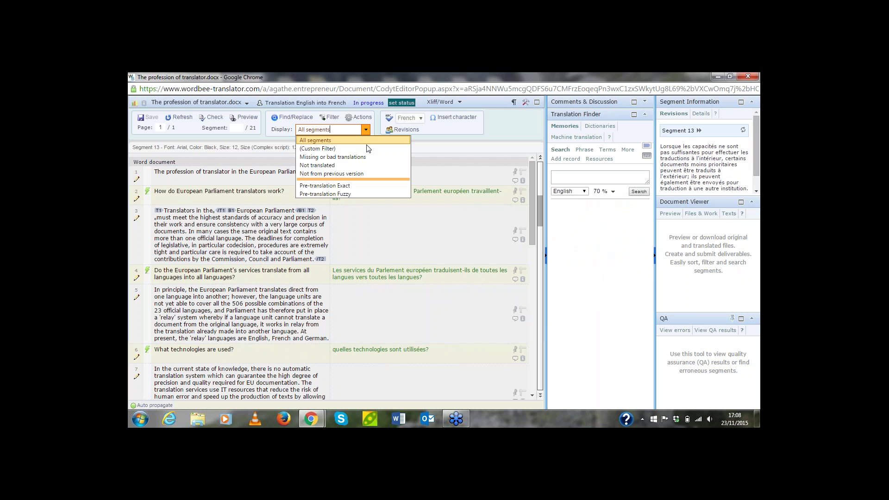
{"action": "left_click", "coordinate": [337, 193]}
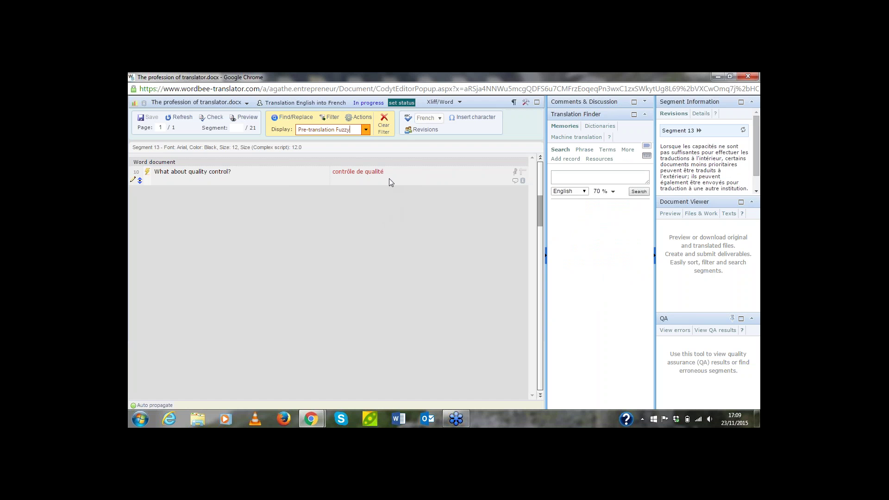
{"action": "left_click", "coordinate": [365, 130]}
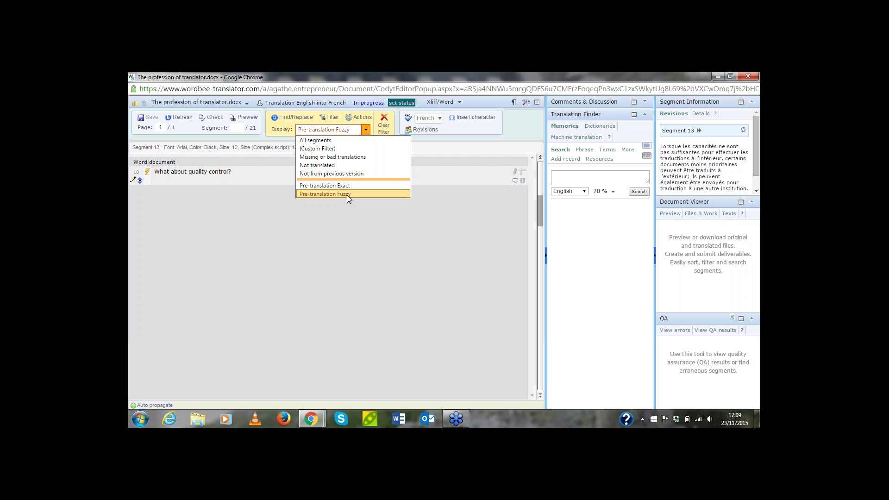
{"action": "left_click", "coordinate": [405, 222]}
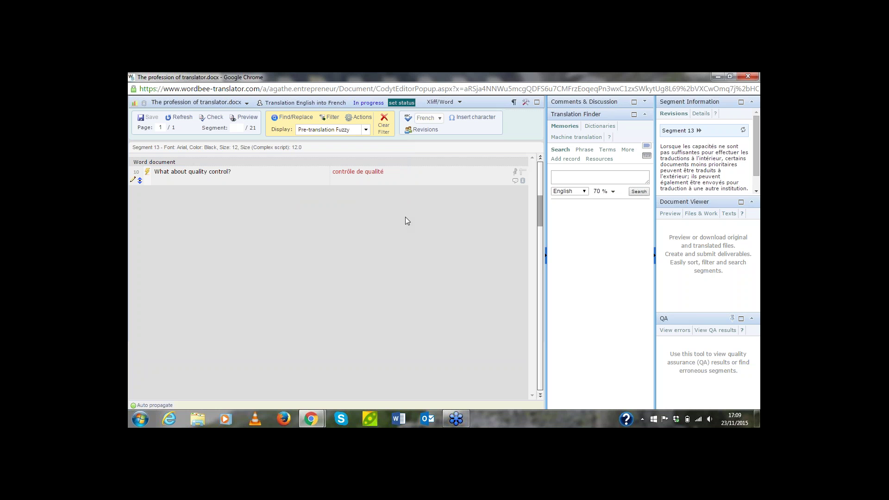
{"action": "left_click", "coordinate": [384, 132]}
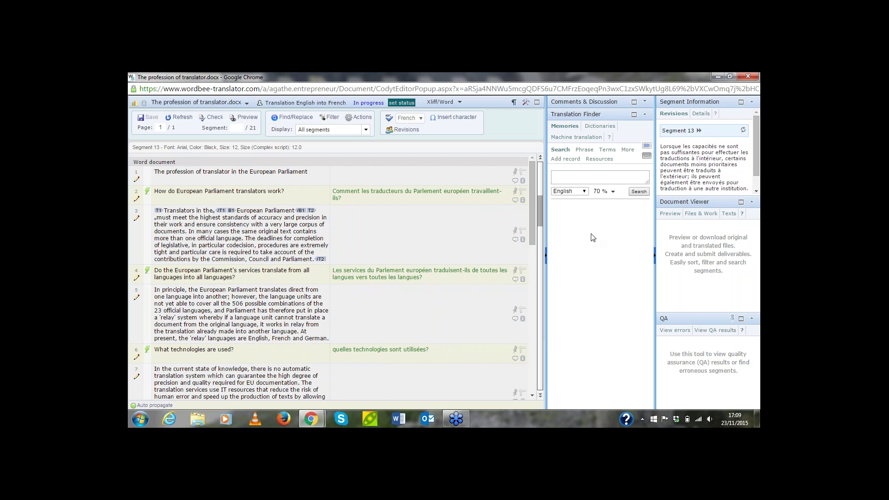
Open a browser preview of the English source document
{"action": "left_click", "coordinate": [670, 214]}
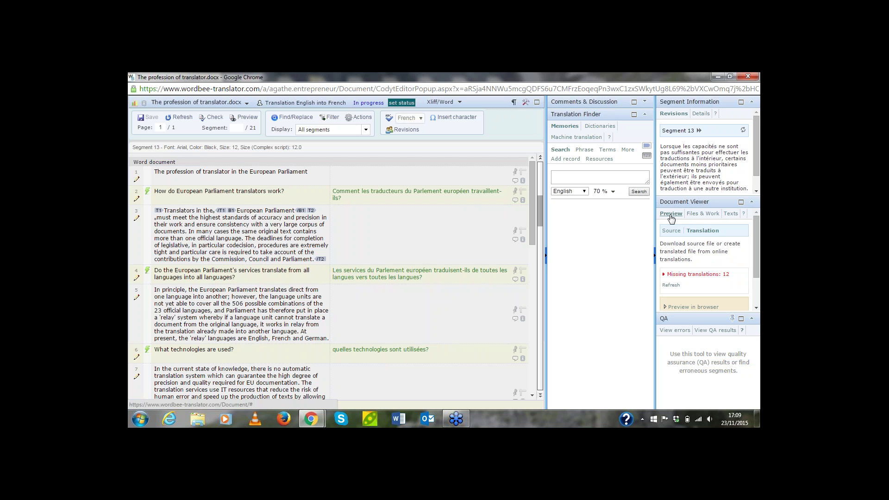
{"action": "left_click", "coordinate": [671, 230]}
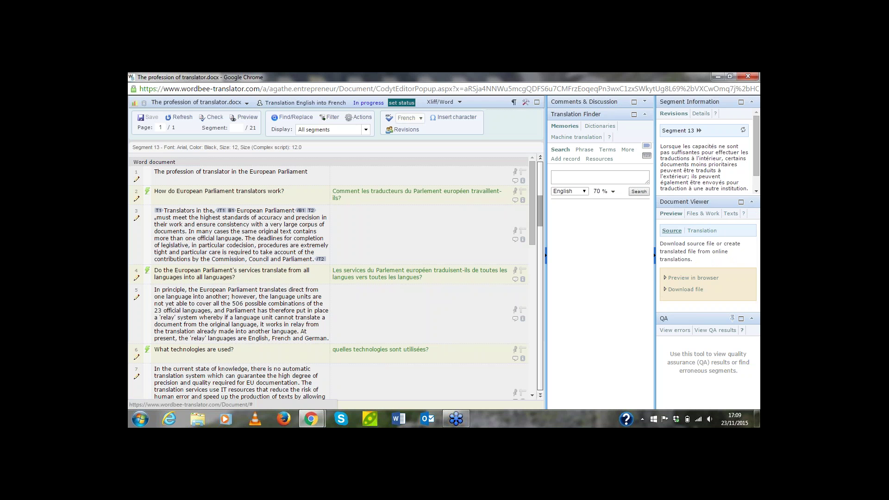
{"action": "left_click", "coordinate": [682, 278]}
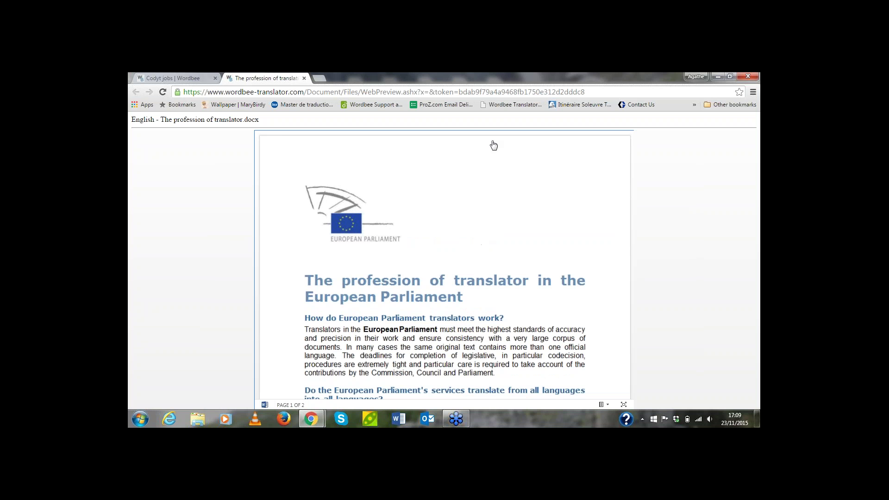
Scroll through the source preview, then return to the Codyt jobs list
{"action": "scroll", "coordinate": [519, 201], "scroll_direction": "down", "scroll_amount": 1}
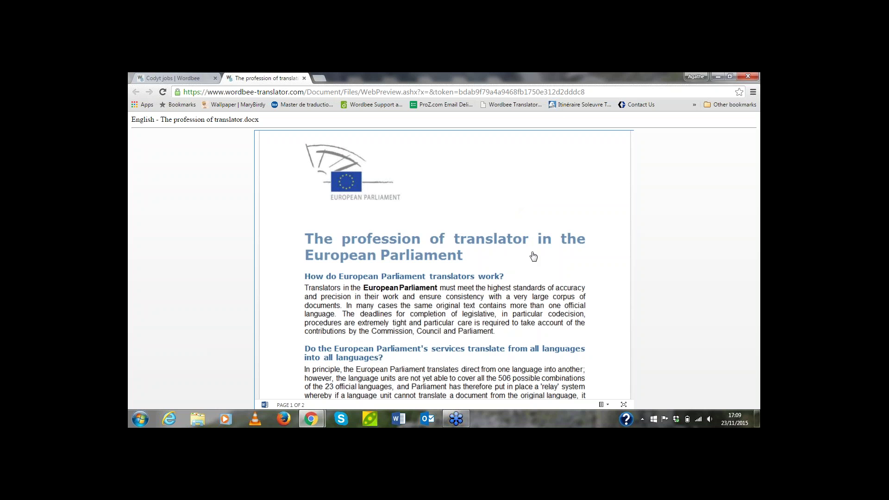
{"action": "scroll", "coordinate": [535, 255], "scroll_direction": "down", "scroll_amount": 1}
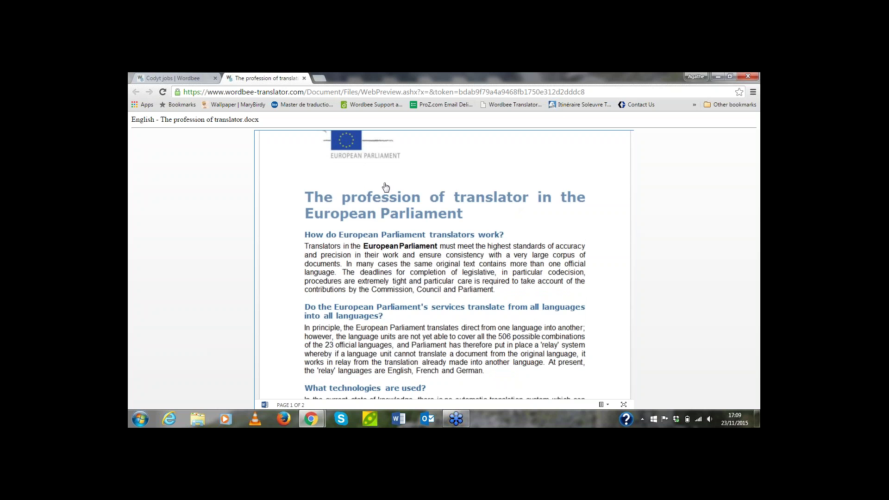
{"action": "scroll", "coordinate": [533, 268], "scroll_direction": "down", "scroll_amount": 6}
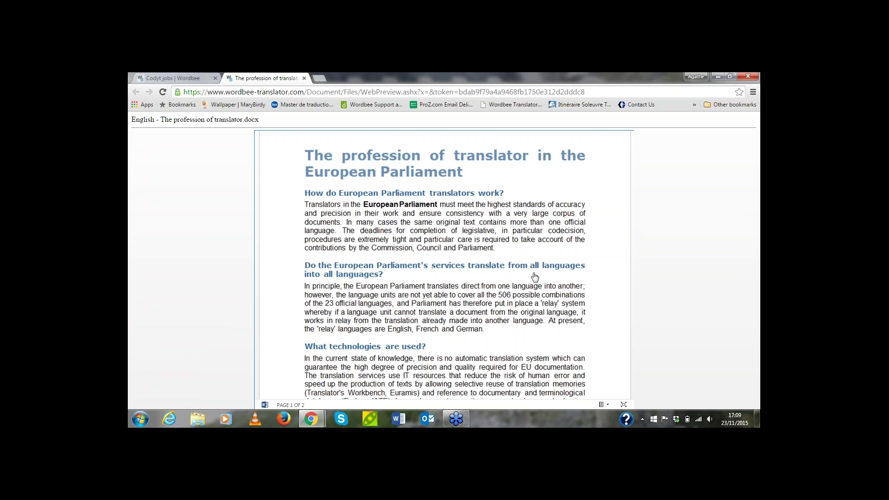
{"action": "scroll", "coordinate": [535, 277], "scroll_direction": "down", "scroll_amount": 10}
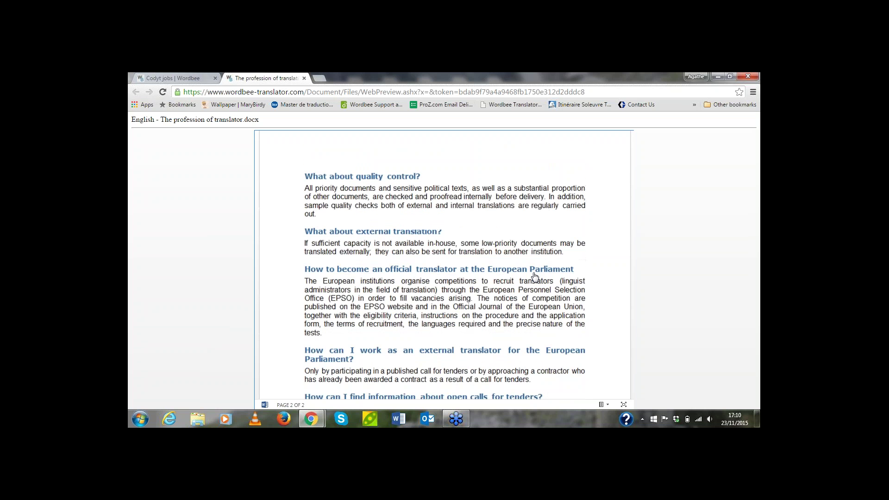
{"action": "scroll", "coordinate": [535, 277], "scroll_direction": "up", "scroll_amount": 18}
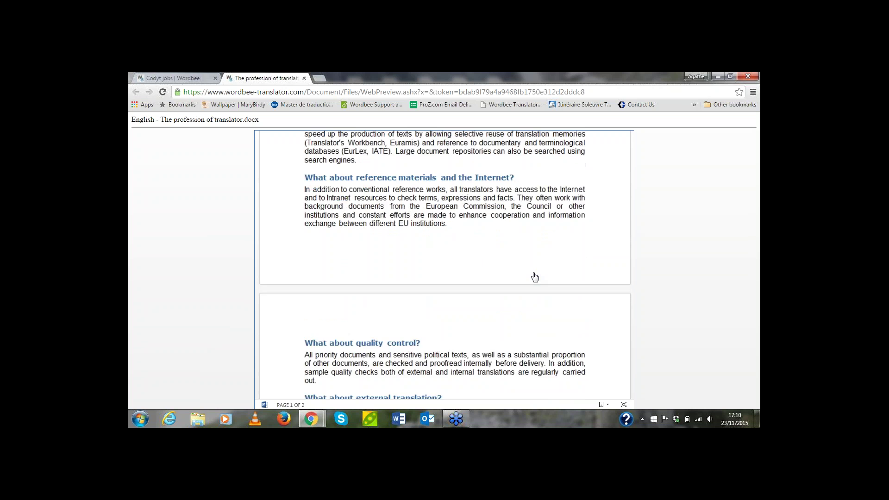
{"action": "left_click", "coordinate": [199, 81]}
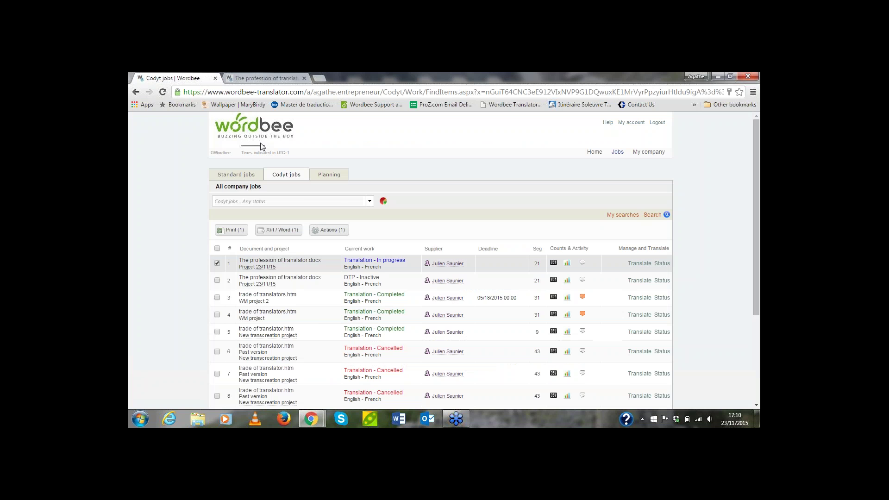
Translate the title segment 1 into French with Microsoft machine translation and insert the result
{"action": "left_click", "coordinate": [262, 78]}
{"action": "left_click", "coordinate": [319, 419]}
{"action": "left_click", "coordinate": [366, 370]}
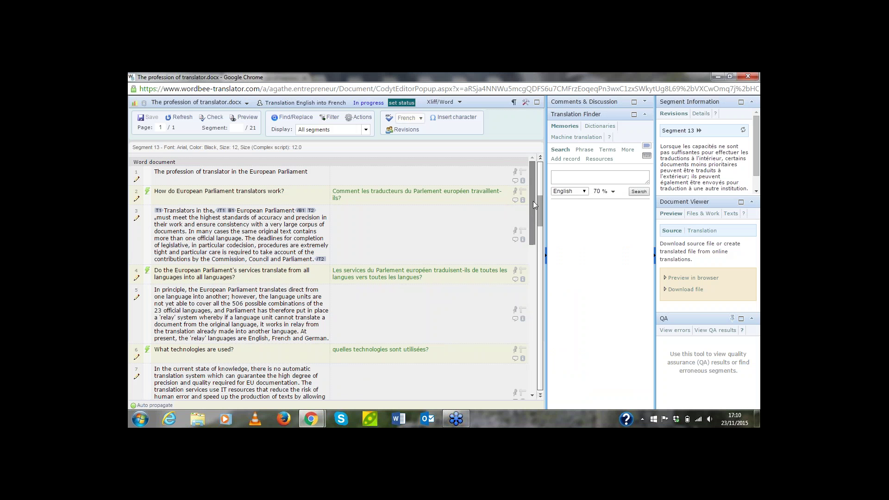
{"action": "left_click", "coordinate": [298, 179]}
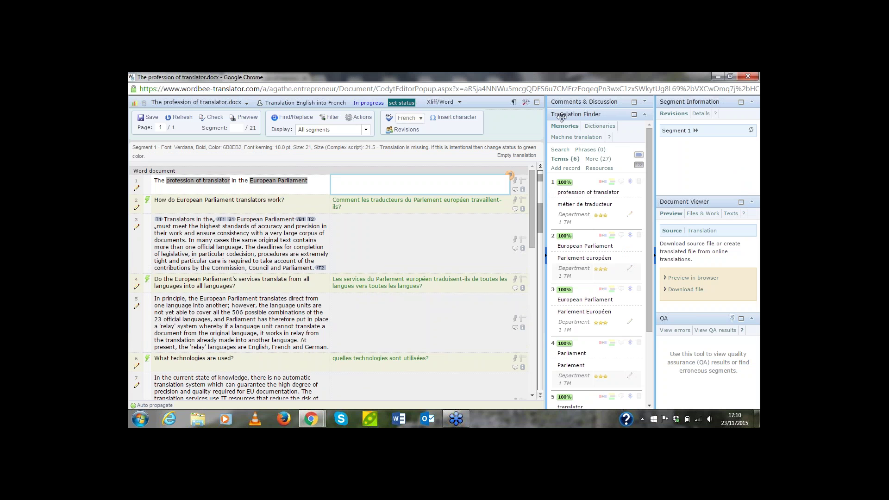
{"action": "left_click", "coordinate": [574, 138]}
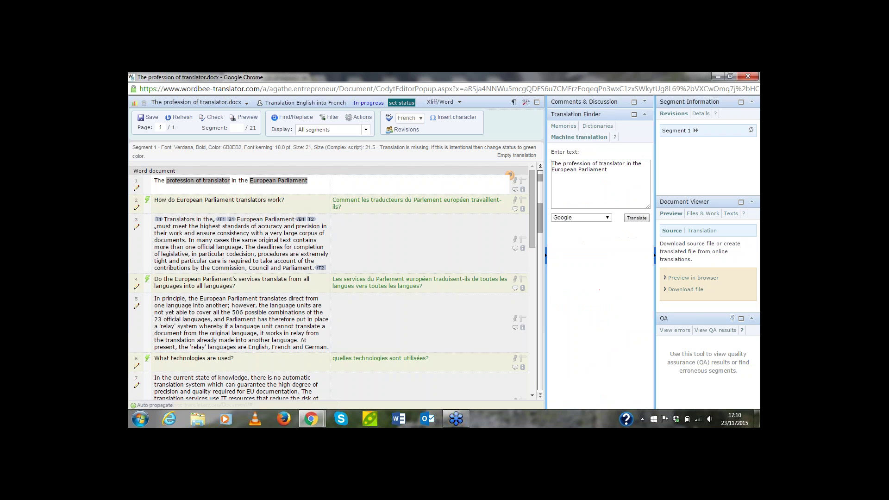
{"action": "left_click", "coordinate": [332, 181]}
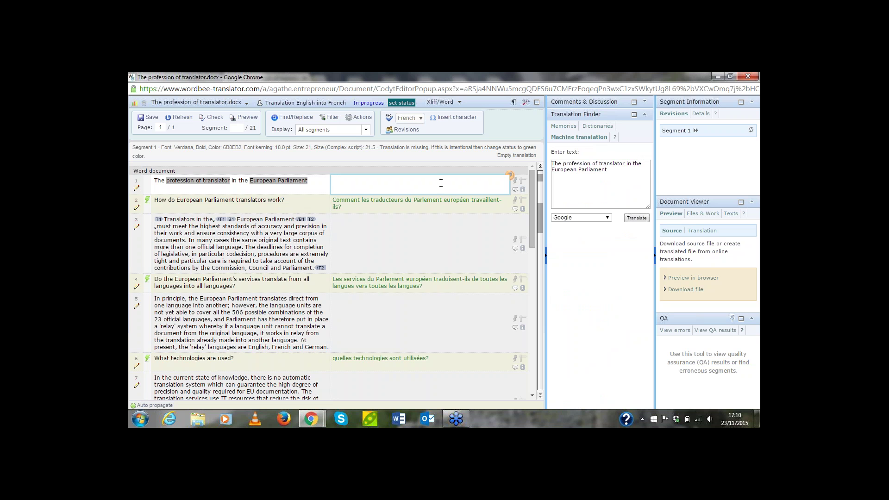
{"action": "left_click", "coordinate": [581, 218]}
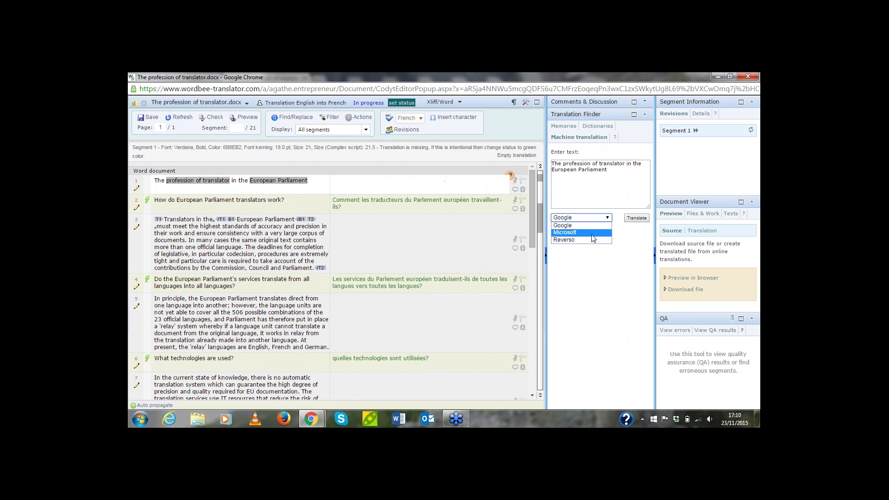
{"action": "left_click", "coordinate": [575, 230]}
{"action": "left_click", "coordinate": [631, 218]}
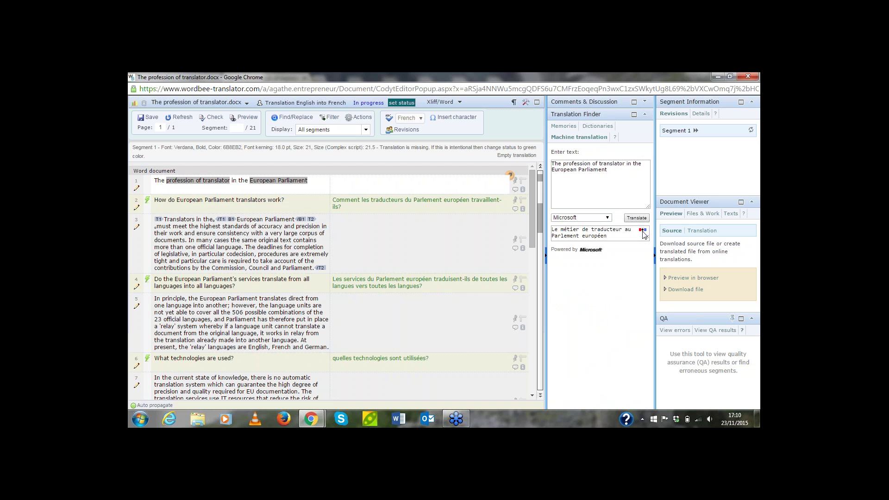
{"action": "left_click", "coordinate": [644, 230]}
Fill segment 3's European Parliament paragraph with the Microsoft machine translation
{"action": "left_click", "coordinate": [383, 239]}
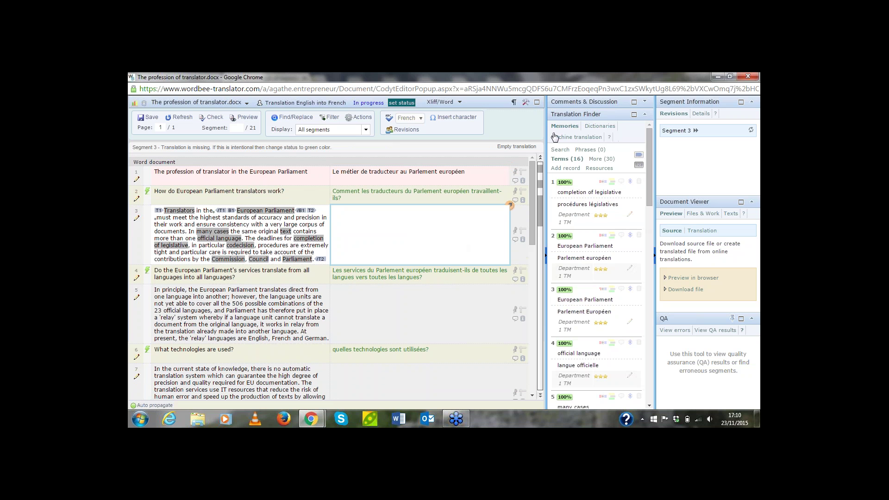
{"action": "left_click", "coordinate": [578, 137]}
{"action": "left_click", "coordinate": [635, 218]}
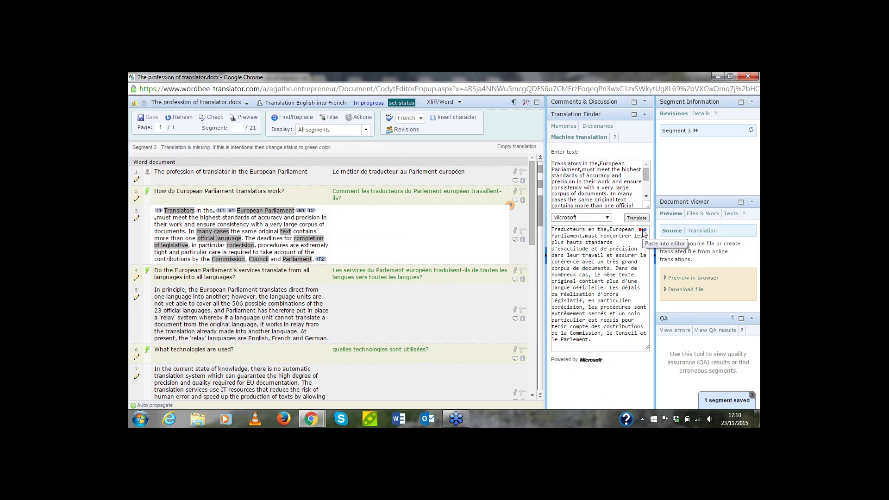
{"action": "left_click", "coordinate": [643, 231]}
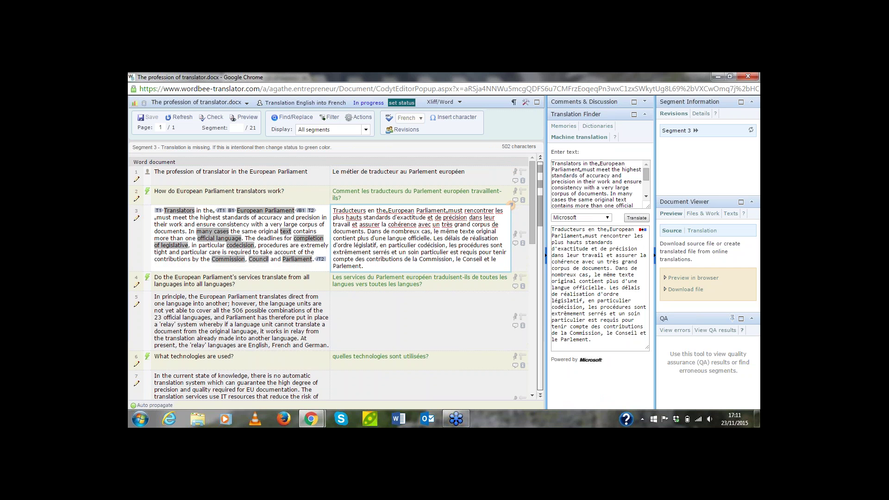
{"action": "left_click", "coordinate": [511, 207]}
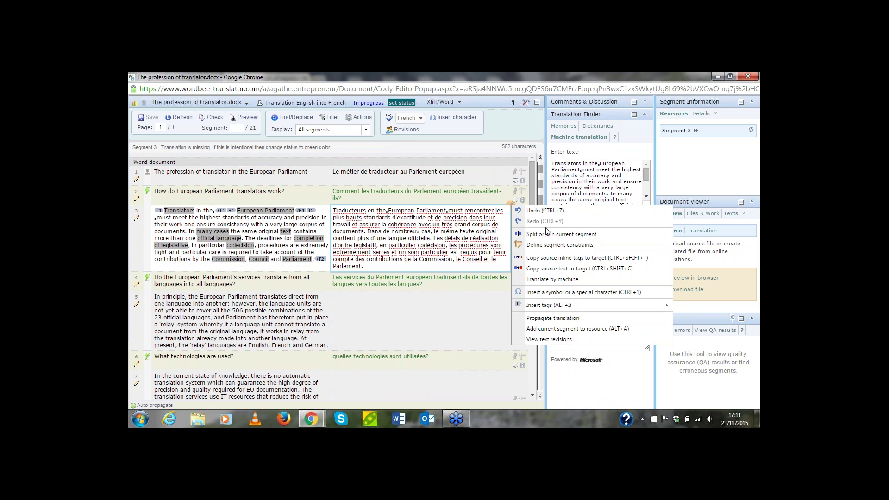
Copy source inline tags into segment 3, placing T1 around Traducteurs and B1 around European Parliament
{"action": "left_click", "coordinate": [550, 258]}
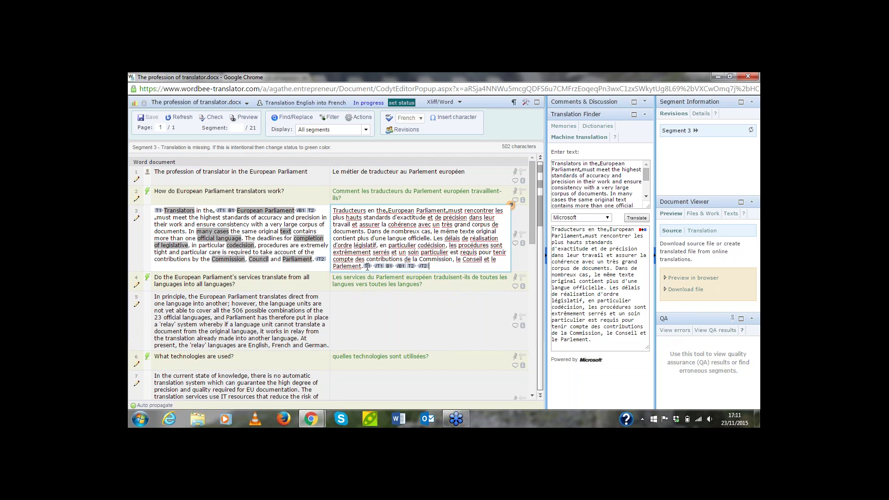
{"action": "left_click_drag", "start_coordinate": [369, 267], "coordinate": [333, 209]}
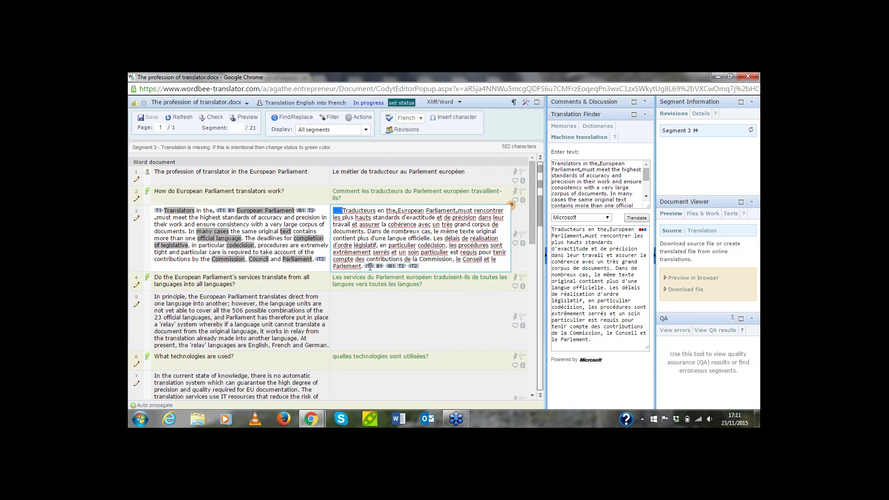
{"action": "left_click_drag", "start_coordinate": [370, 266], "coordinate": [377, 214]}
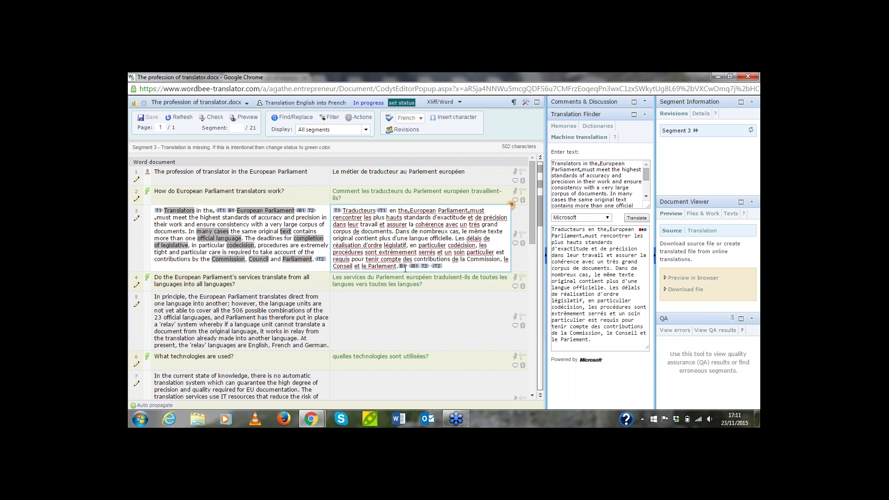
{"action": "left_click_drag", "start_coordinate": [401, 267], "coordinate": [410, 213]}
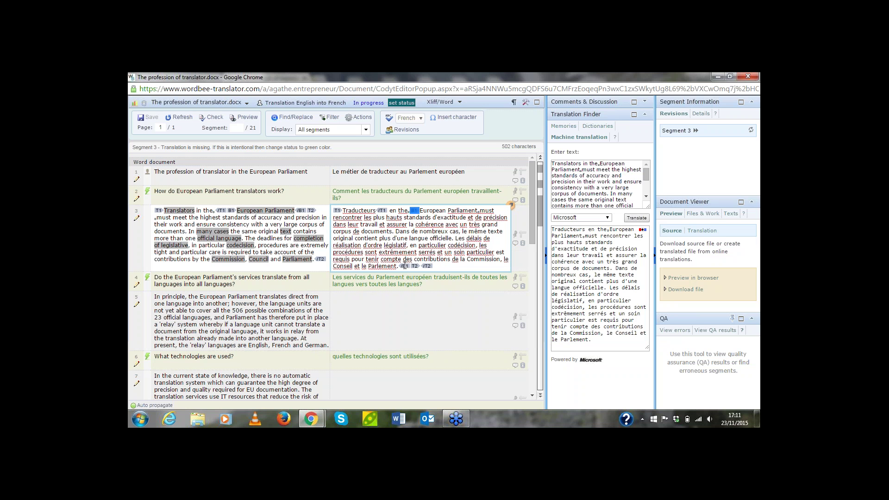
{"action": "left_click_drag", "start_coordinate": [405, 264], "coordinate": [476, 211]}
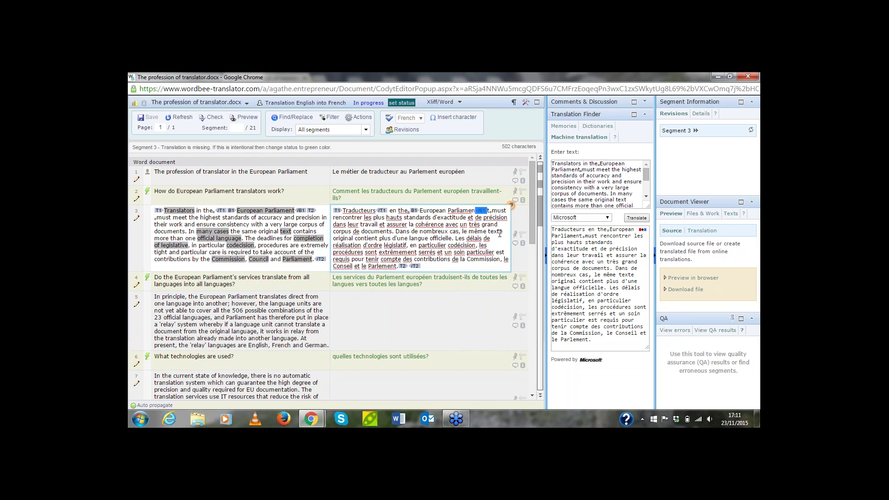
{"action": "left_click", "coordinate": [487, 212]}
{"action": "key", "text": "BackSpace"}
{"action": "mouse_move", "coordinate": [302, 211]}
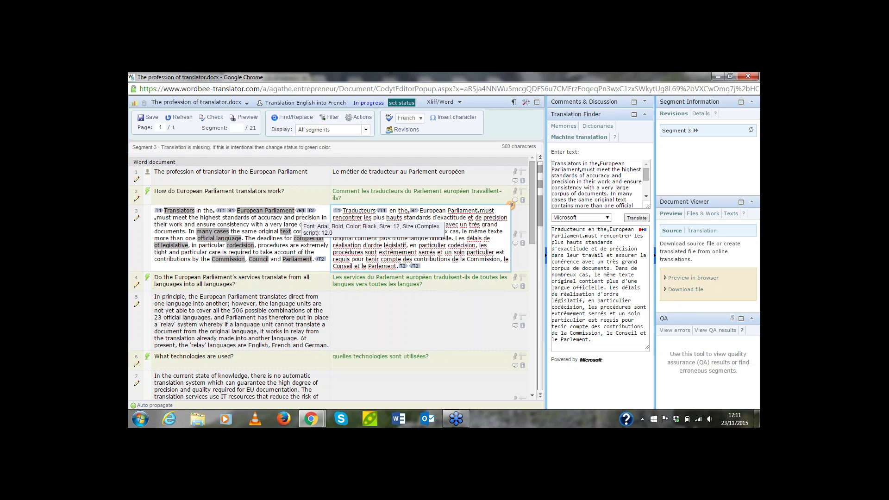
{"action": "mouse_move", "coordinate": [477, 213]}
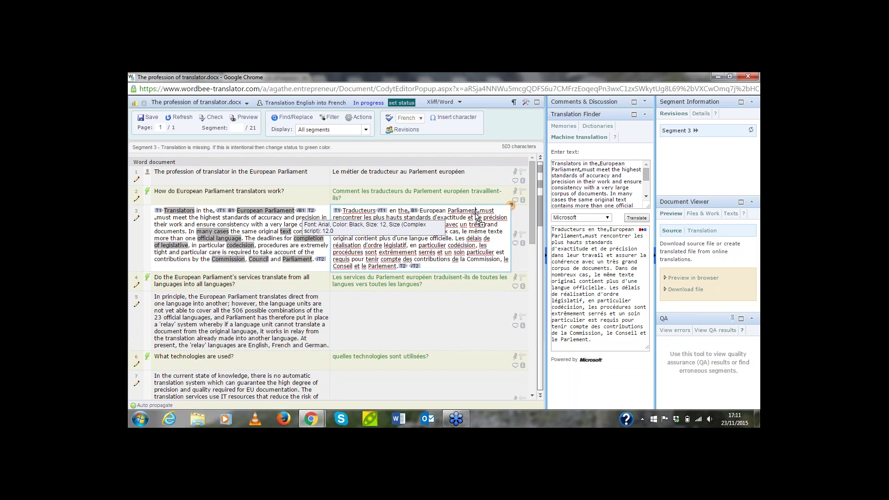
{"action": "left_click_drag", "start_coordinate": [476, 212], "coordinate": [478, 211]}
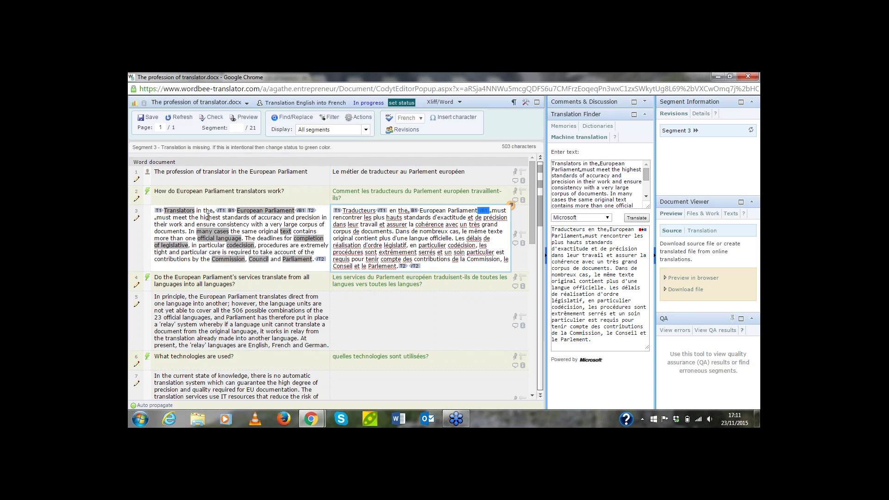
Check the formatting in the source preview, then save segment 3 and move to segment 5
{"action": "mouse_move", "coordinate": [311, 419]}
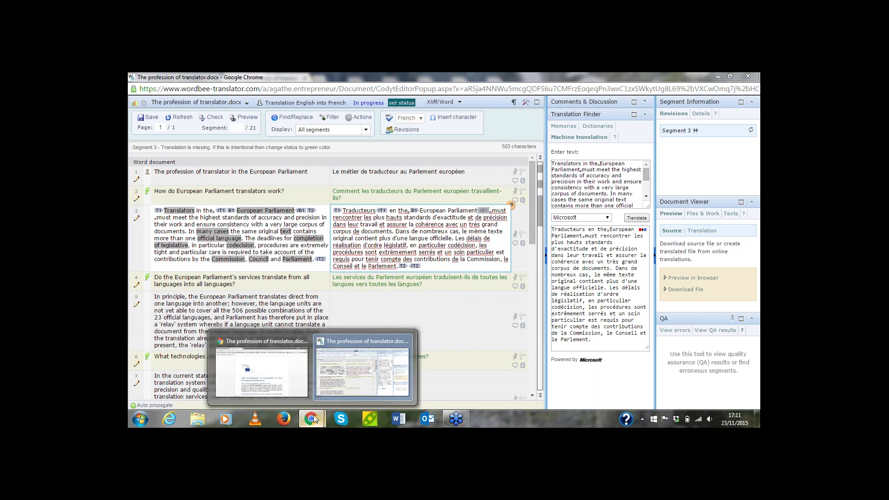
{"action": "left_click", "coordinate": [315, 394]}
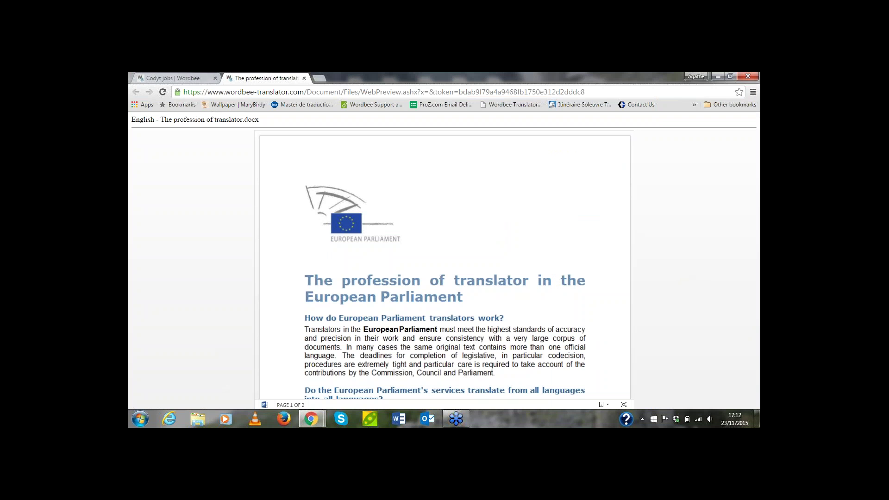
{"action": "scroll", "coordinate": [347, 336], "scroll_direction": "down", "scroll_amount": 2}
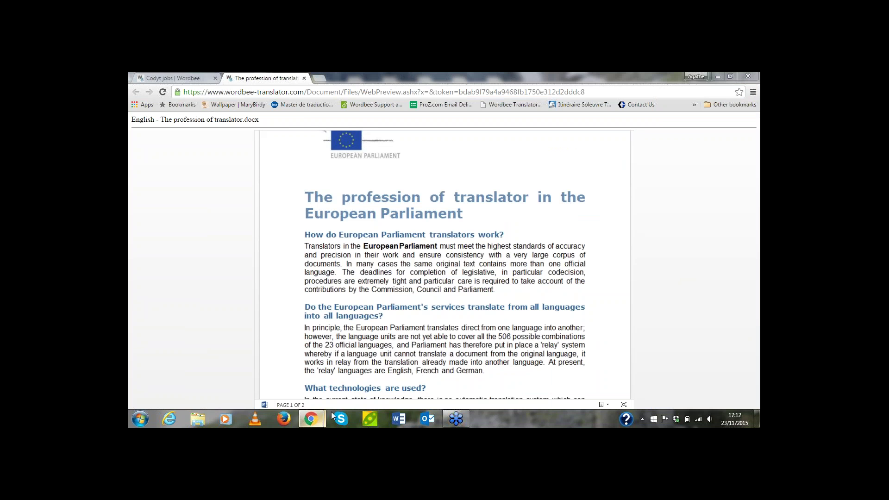
{"action": "mouse_move", "coordinate": [311, 419]}
{"action": "left_click", "coordinate": [356, 343]}
{"action": "left_click", "coordinate": [403, 308]}
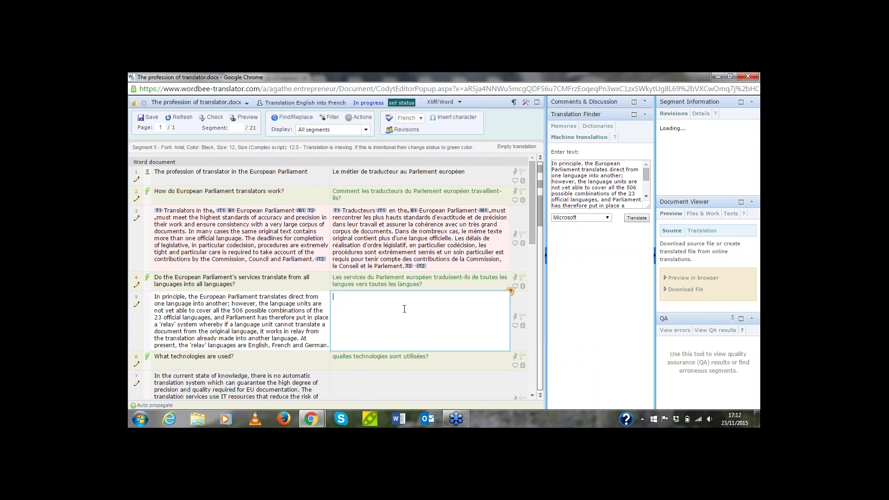
Move segment 3's T2 tag after /B1, then insert a French machine translation into segment 5
{"action": "left_click", "coordinate": [410, 266]}
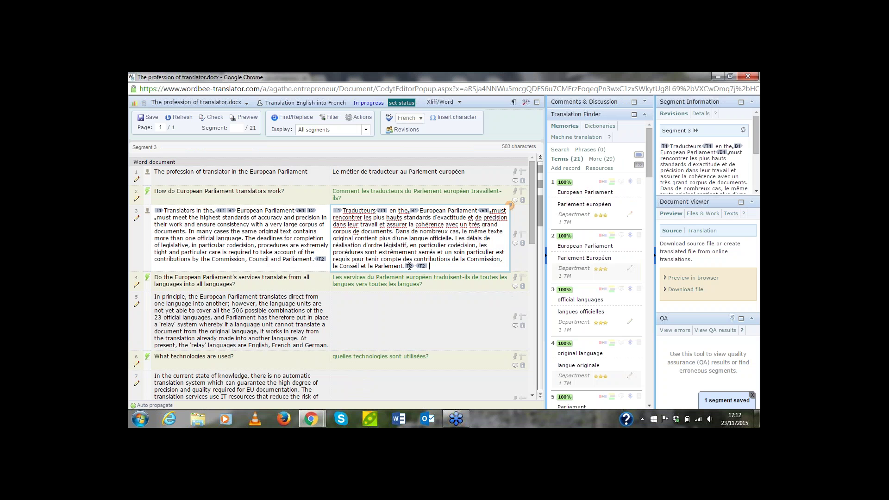
{"action": "left_click_drag", "start_coordinate": [486, 211], "coordinate": [490, 211]}
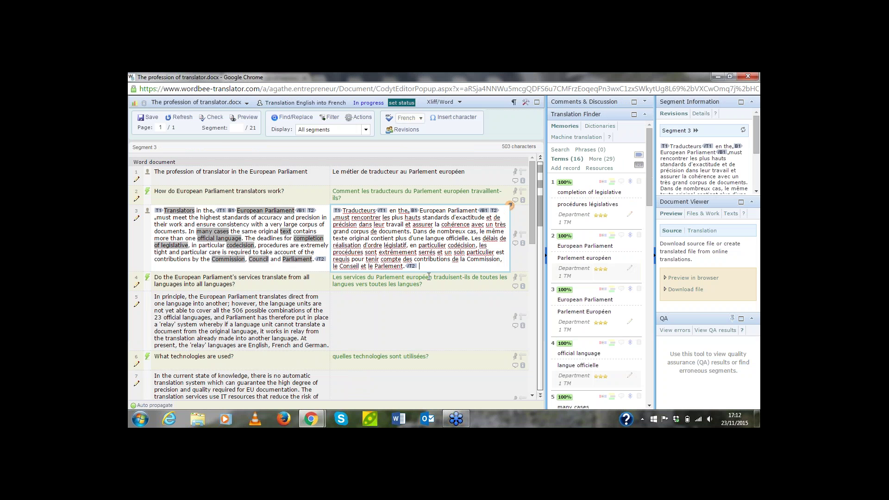
{"action": "left_click", "coordinate": [404, 318]}
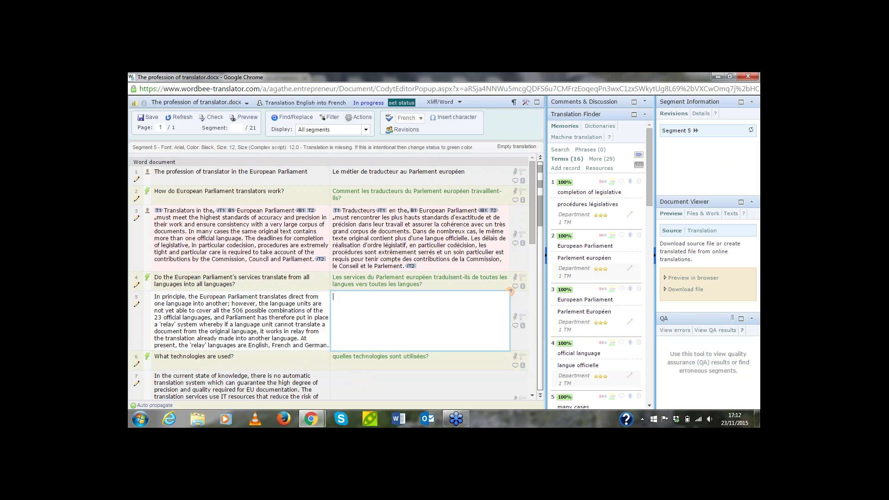
{"action": "left_click", "coordinate": [576, 137]}
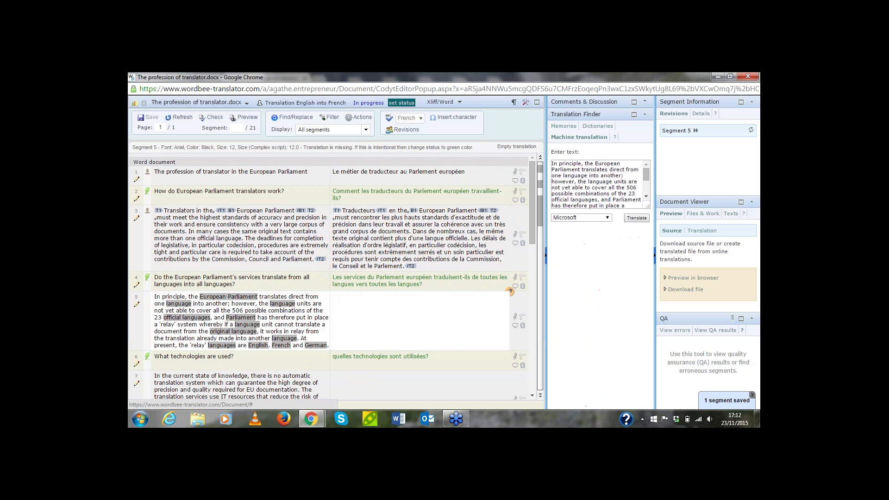
{"action": "left_click", "coordinate": [634, 218]}
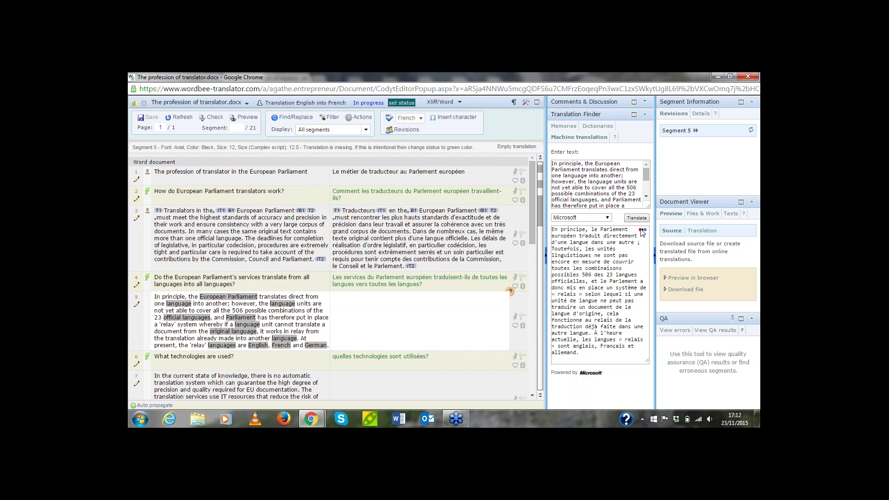
{"action": "left_click", "coordinate": [642, 229]}
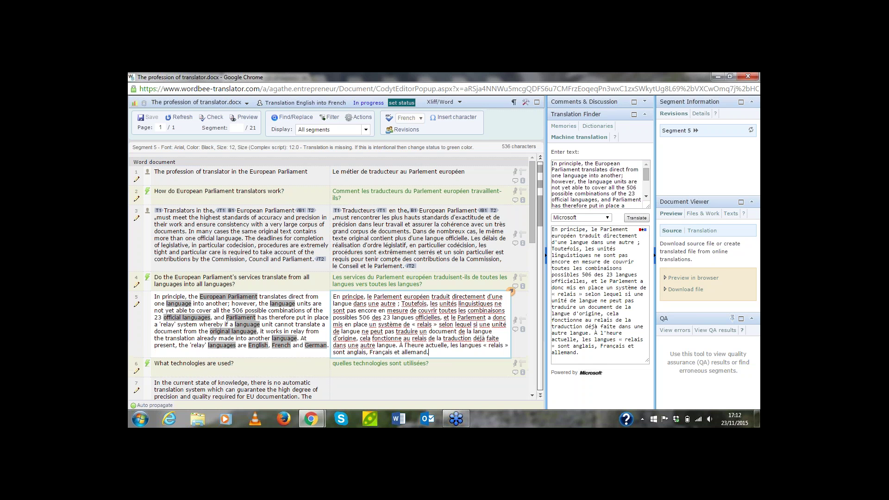
Confirm segment 6's memory match and insert a machine translation of segment 7 about EurLex/IATE
{"action": "left_click", "coordinate": [455, 368]}
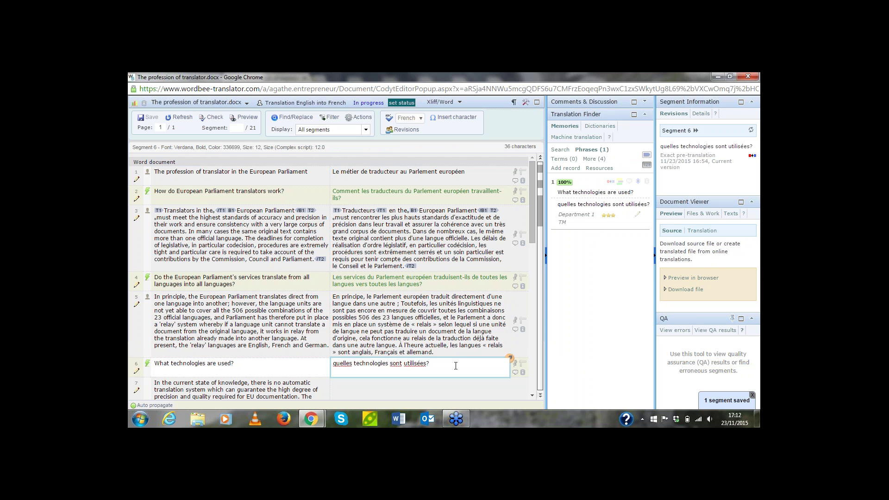
{"action": "key", "text": "ctrl+Return"}
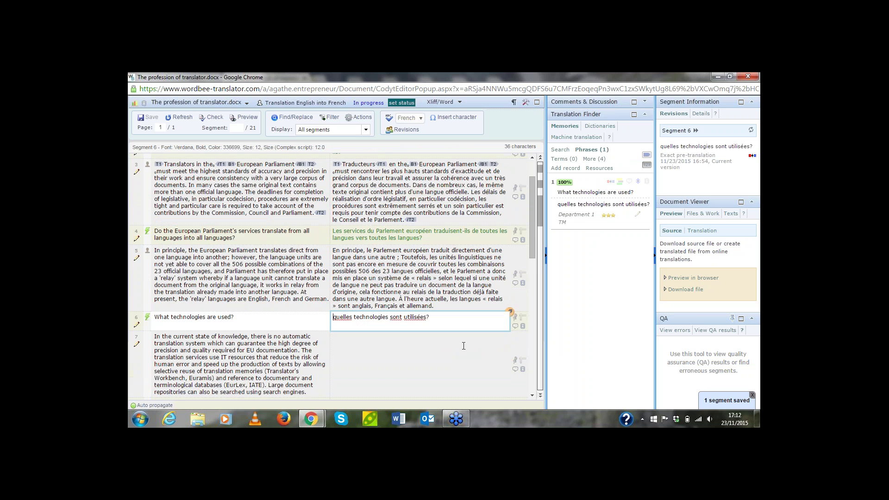
{"action": "left_click", "coordinate": [579, 137]}
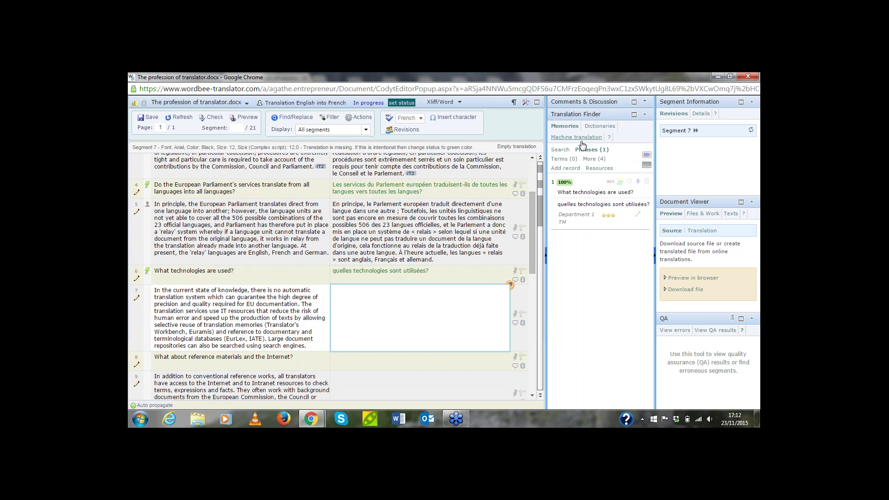
{"action": "left_click", "coordinate": [636, 221]}
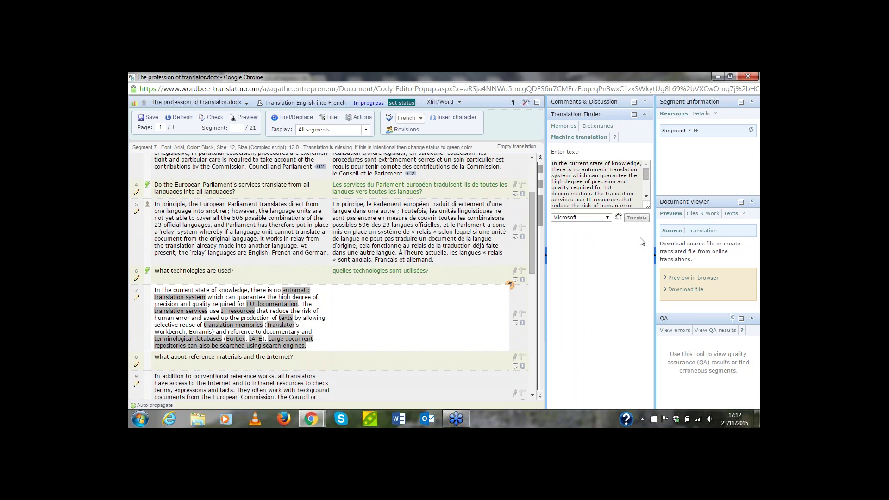
{"action": "left_click", "coordinate": [642, 230]}
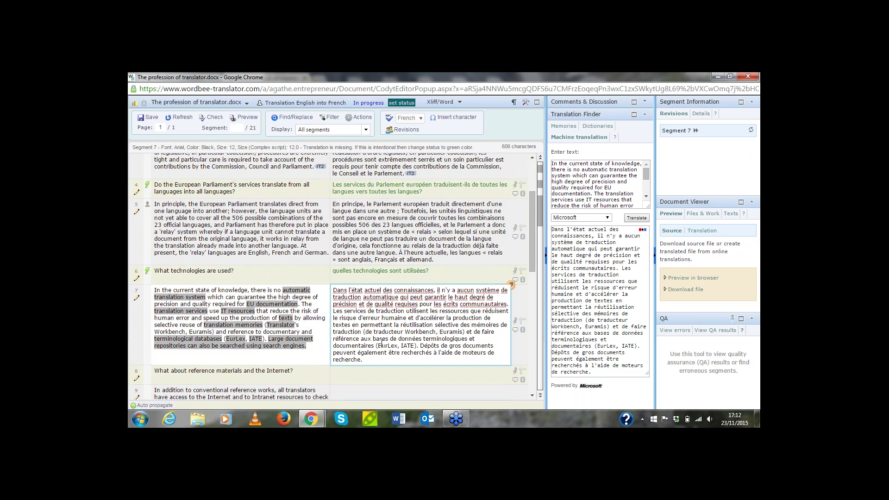
{"action": "left_click_drag", "start_coordinate": [382, 346], "coordinate": [415, 346]}
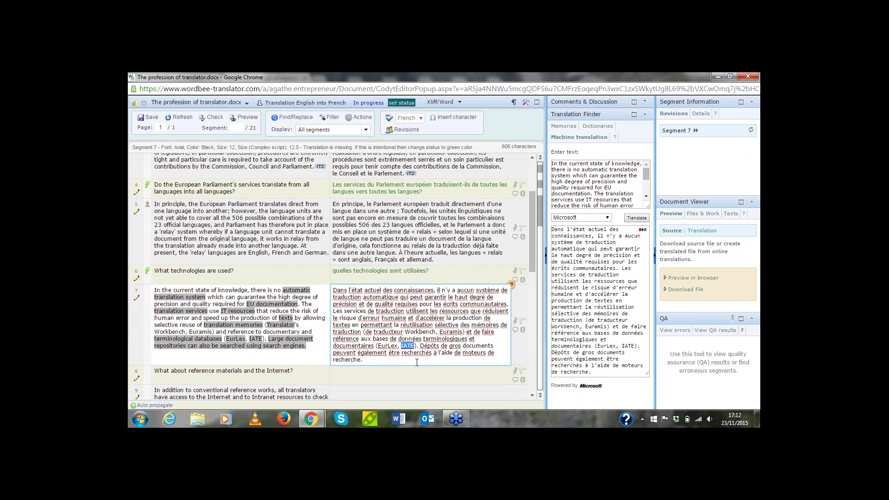
{"action": "left_click", "coordinate": [417, 351]}
{"action": "left_click", "coordinate": [407, 365]}
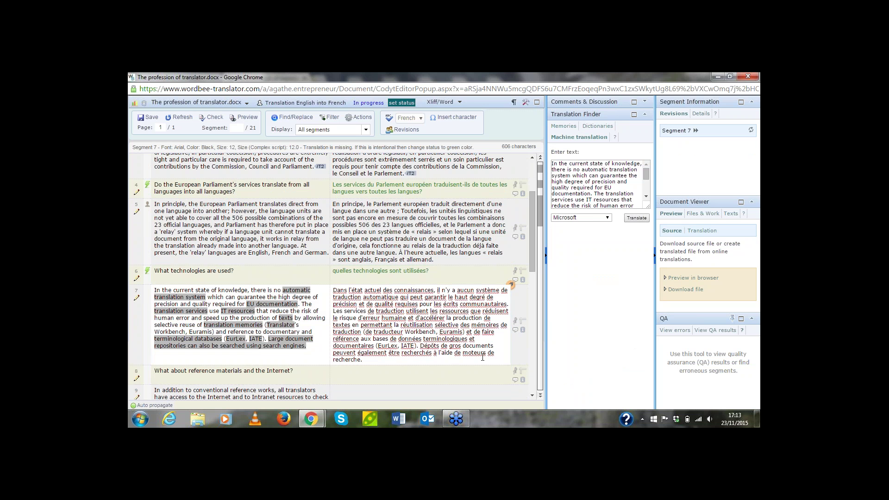
Add the comment 'I have not translated Eurlex and IATE on purpose' to segment 7
{"action": "left_click", "coordinate": [516, 333]}
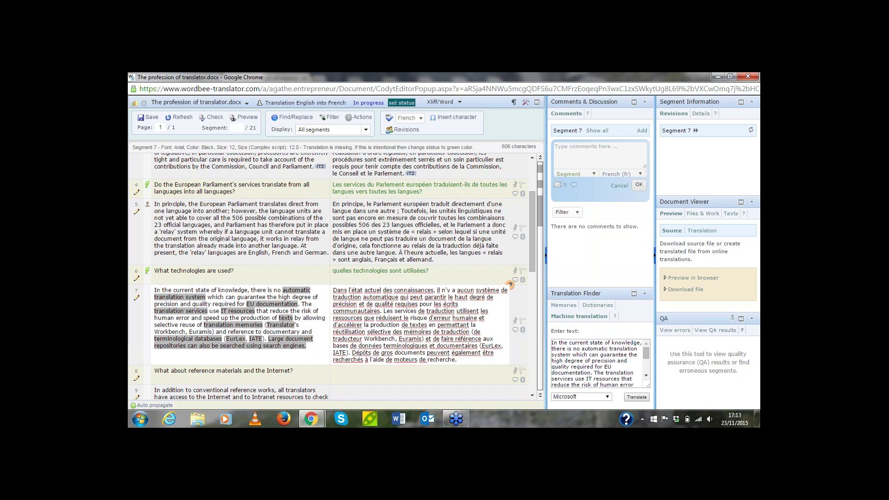
{"action": "type", "text": "I have not translated Eurlex and IATE on purpose."}
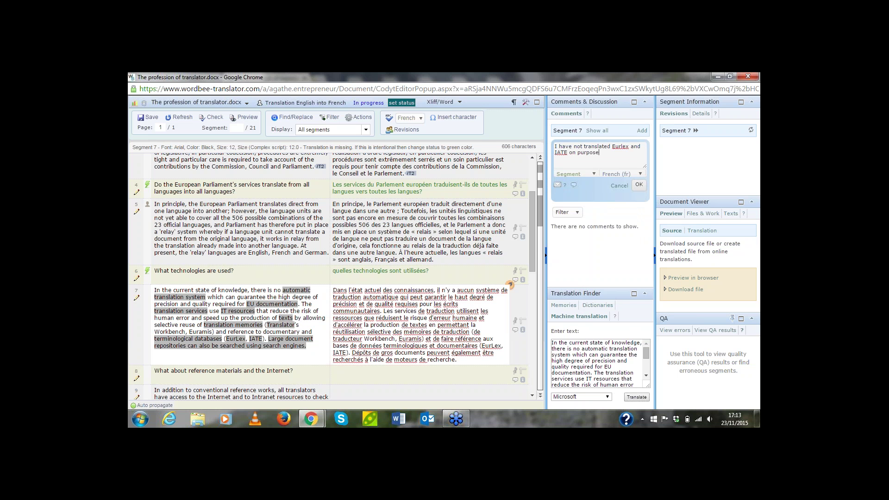
{"action": "left_click", "coordinate": [638, 186]}
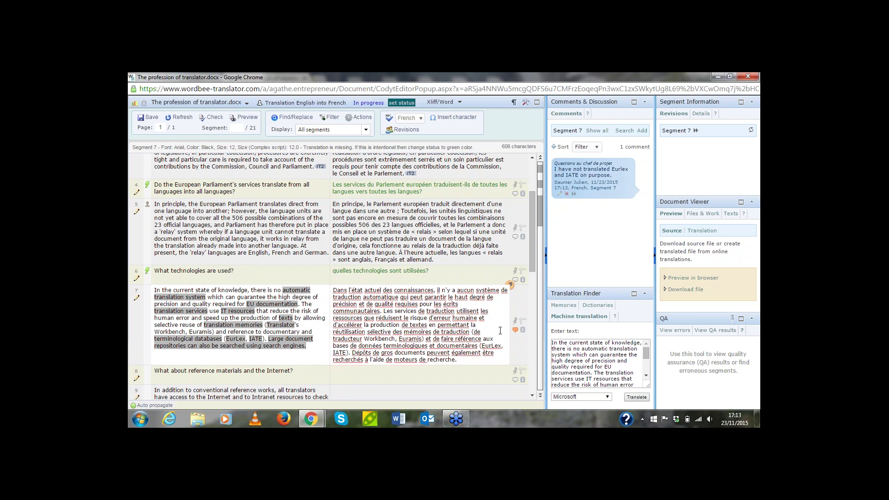
{"action": "left_click", "coordinate": [500, 330]}
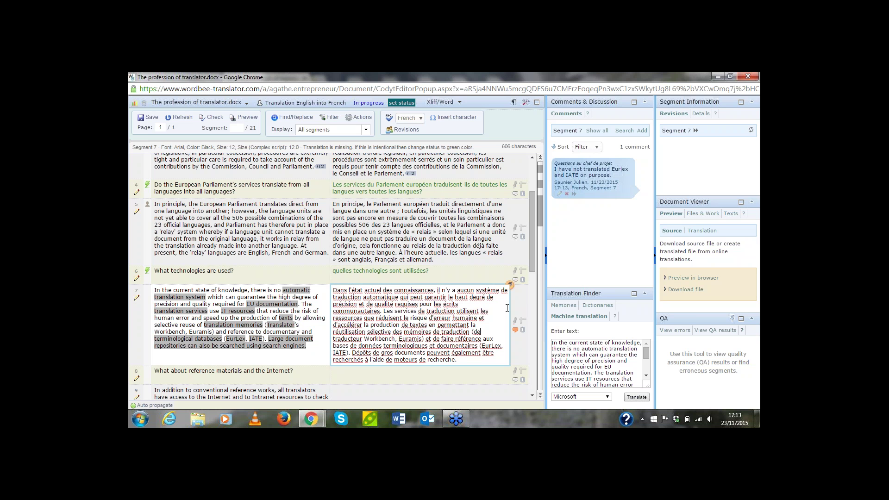
{"action": "scroll", "coordinate": [507, 308], "scroll_direction": "down", "scroll_amount": 2}
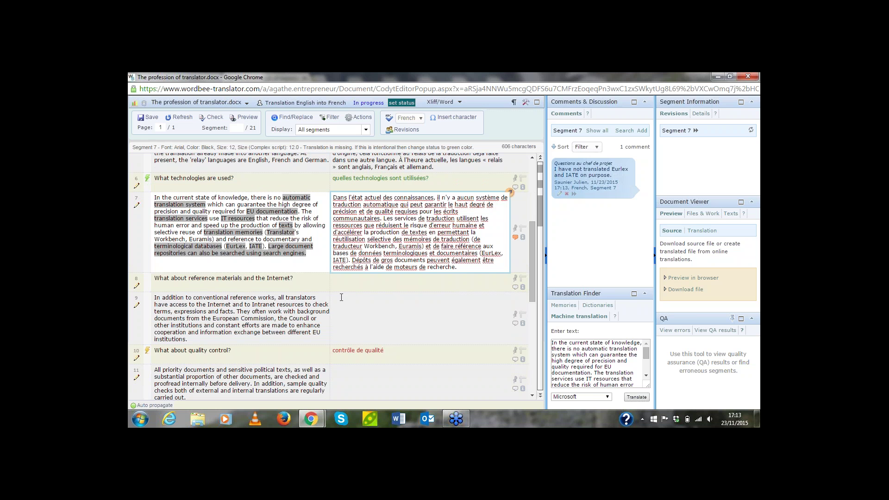
Machine-translate segment 8 into French and insert the result
{"action": "left_click", "coordinate": [355, 283]}
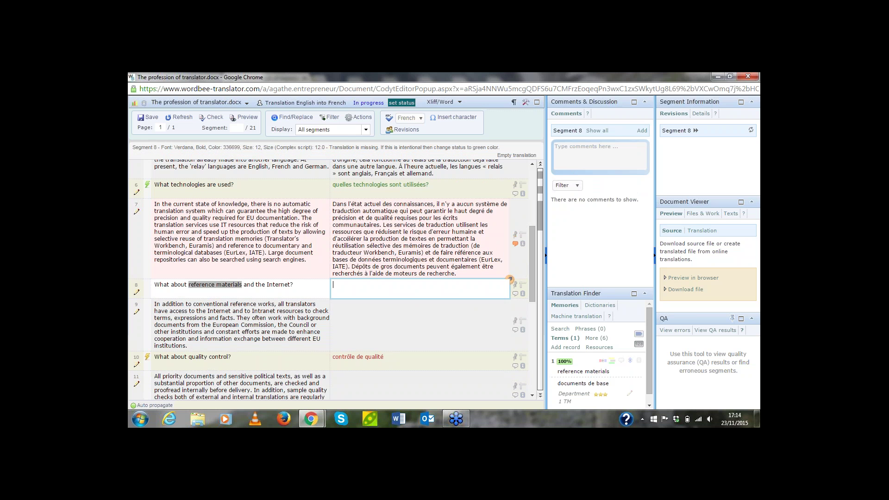
{"action": "left_click", "coordinate": [565, 317]}
{"action": "left_click", "coordinate": [630, 398]}
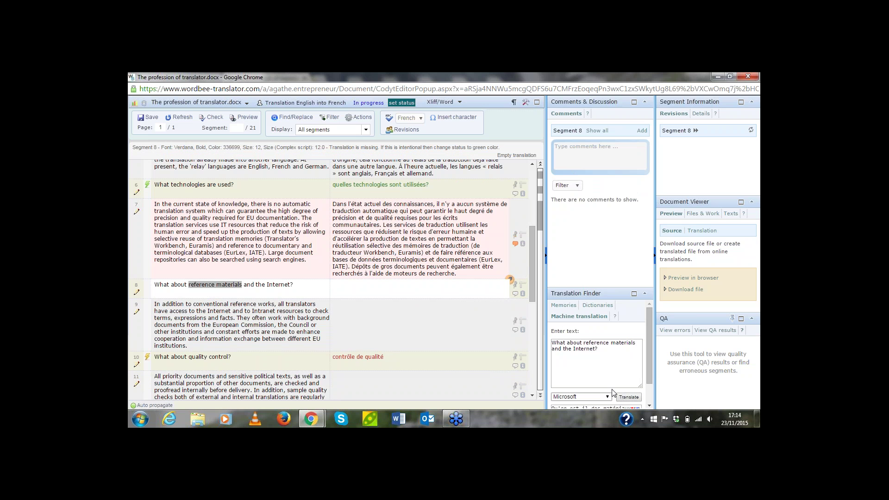
{"action": "scroll", "coordinate": [621, 391], "scroll_direction": "down", "scroll_amount": 1}
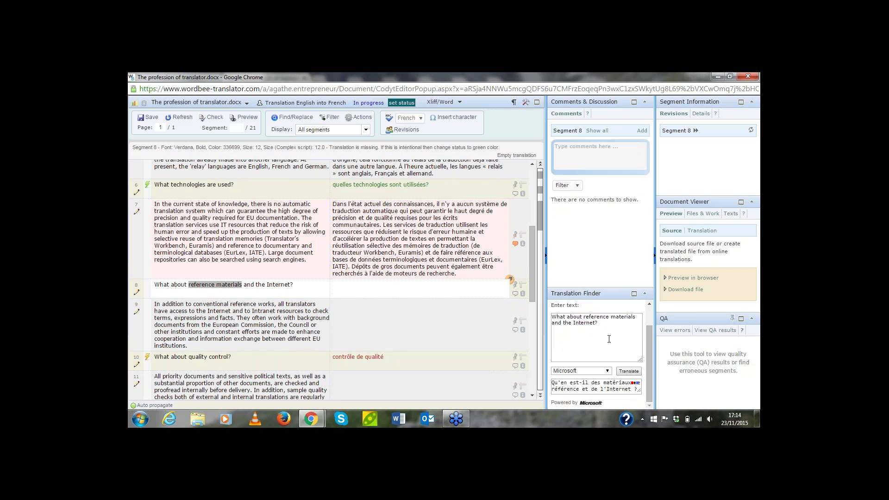
{"action": "left_click", "coordinate": [637, 383]}
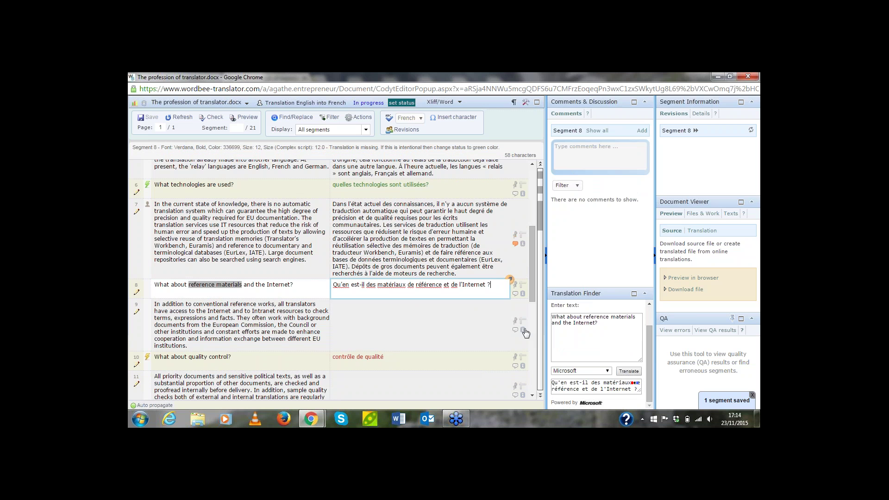
Machine-translate segment 9 into French and insert the suggestion
{"action": "left_click", "coordinate": [420, 337]}
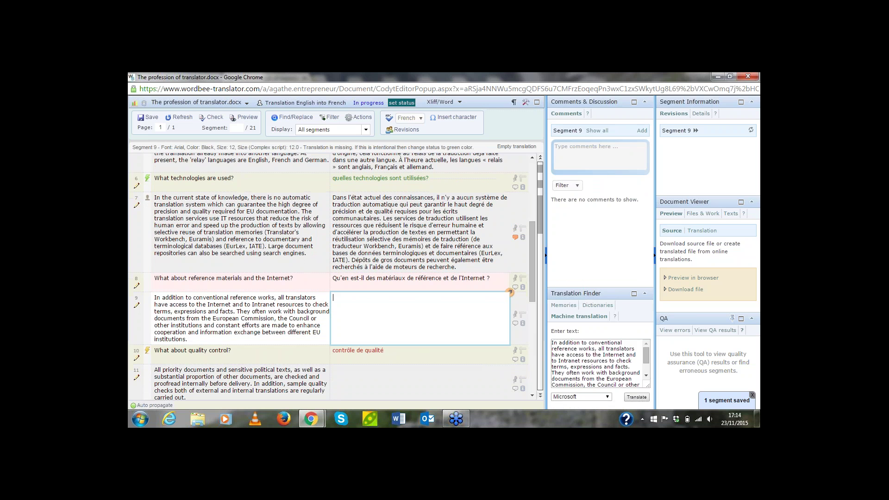
{"action": "left_click_drag", "start_coordinate": [277, 298], "coordinate": [187, 339]}
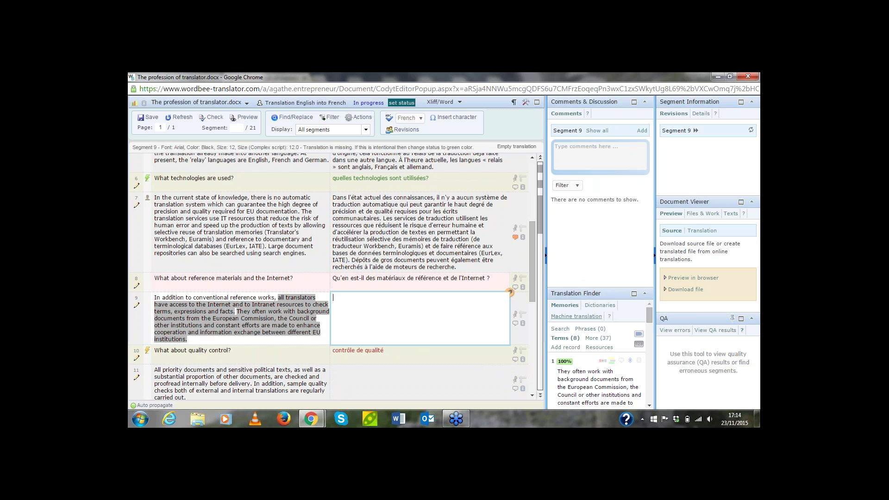
{"action": "scroll", "coordinate": [598, 365], "scroll_direction": "down", "scroll_amount": 1}
{"action": "left_click", "coordinate": [637, 397]}
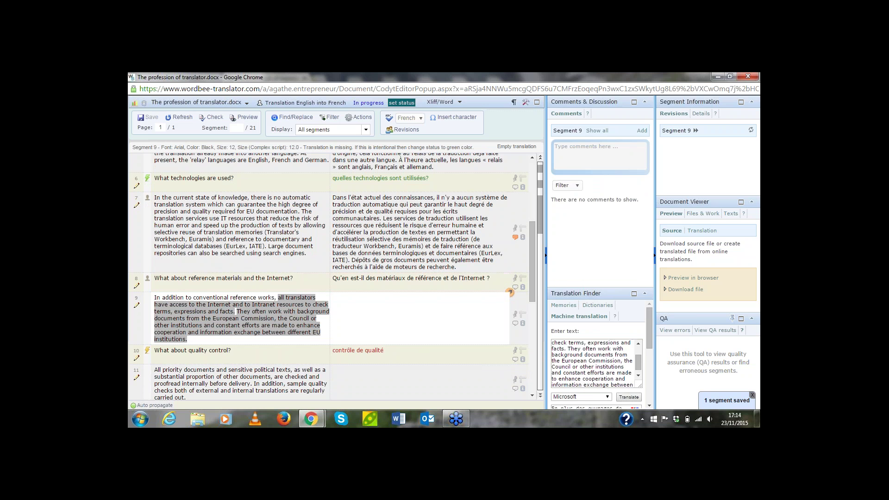
{"action": "left_click_drag", "start_coordinate": [597, 286], "coordinate": [597, 178]}
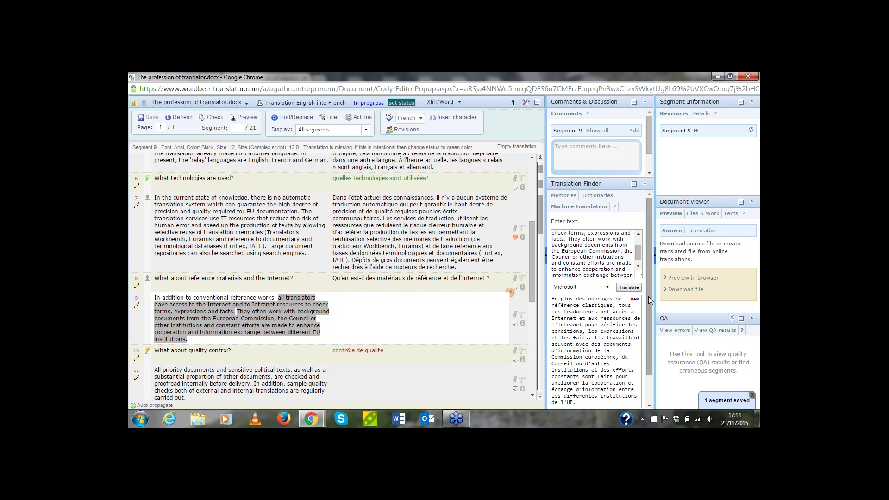
{"action": "left_click", "coordinate": [634, 299]}
{"action": "scroll", "coordinate": [401, 199], "scroll_direction": "down", "scroll_amount": 3}
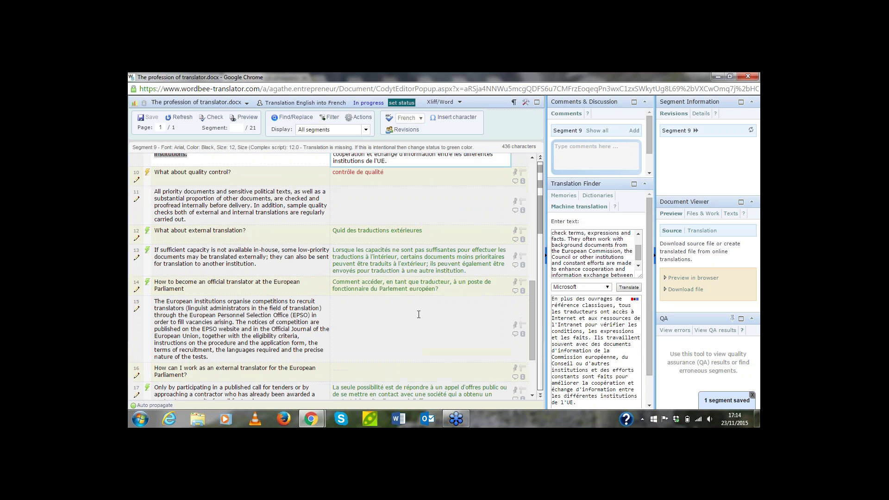
Machine-translate segment 11 on quality checks and proofreading, and insert it
{"action": "left_click", "coordinate": [402, 199]}
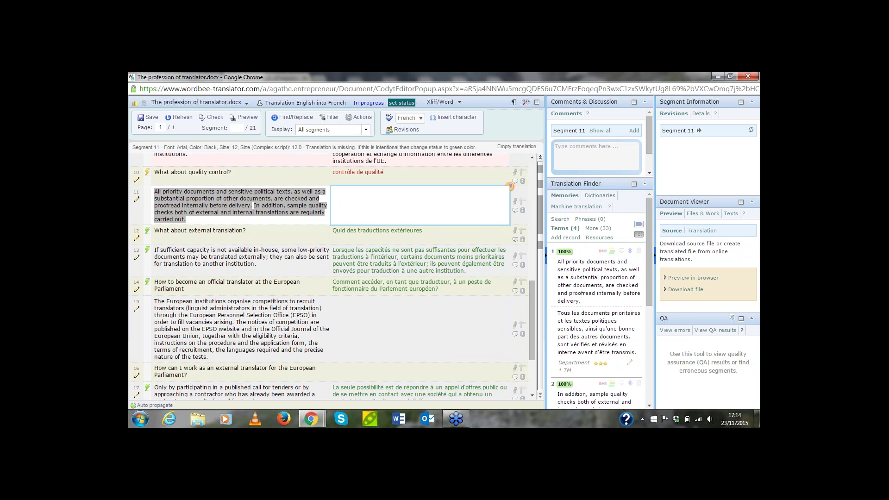
{"action": "left_click", "coordinate": [576, 206]}
{"action": "left_click", "coordinate": [636, 287]}
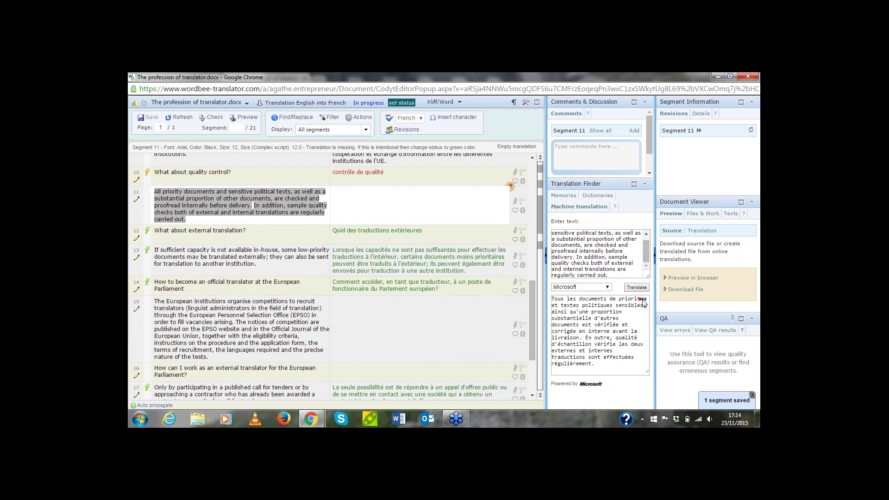
{"action": "left_click", "coordinate": [639, 298]}
{"action": "scroll", "coordinate": [492, 206], "scroll_direction": "up", "scroll_amount": 2}
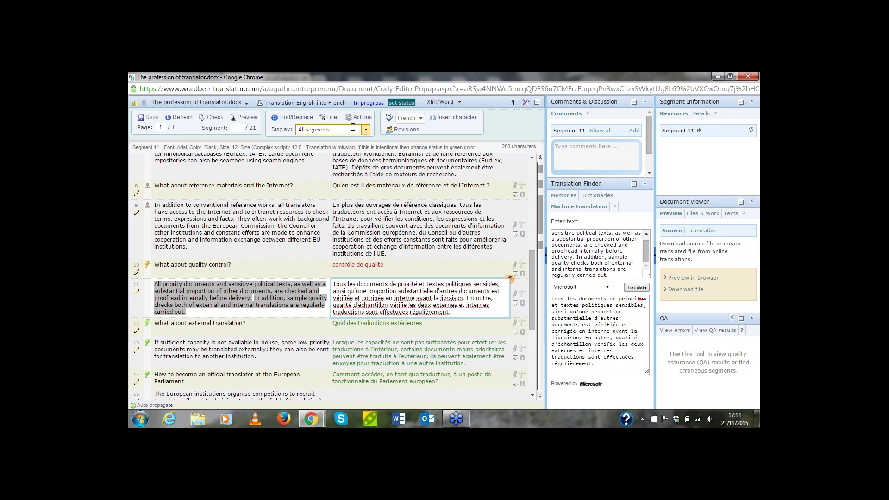
{"action": "left_click", "coordinate": [421, 121]}
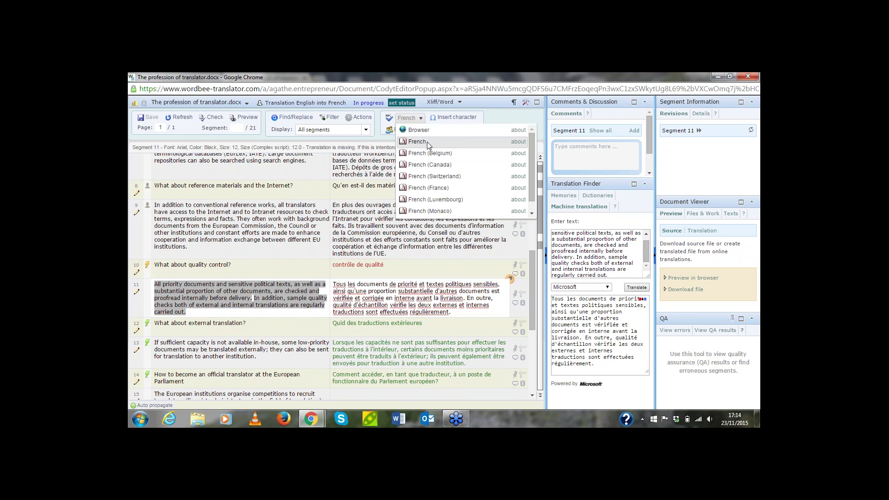
{"action": "left_click", "coordinate": [475, 144]}
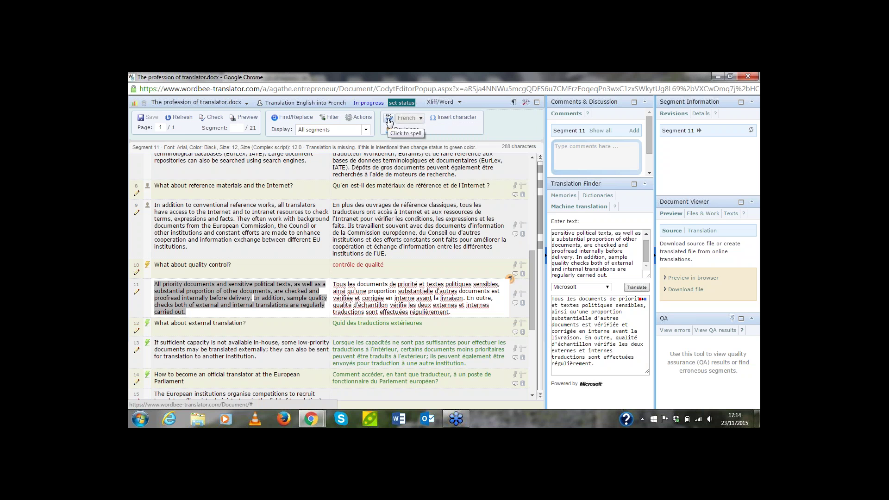
{"action": "scroll", "coordinate": [531, 274], "scroll_direction": "down", "scroll_amount": 1}
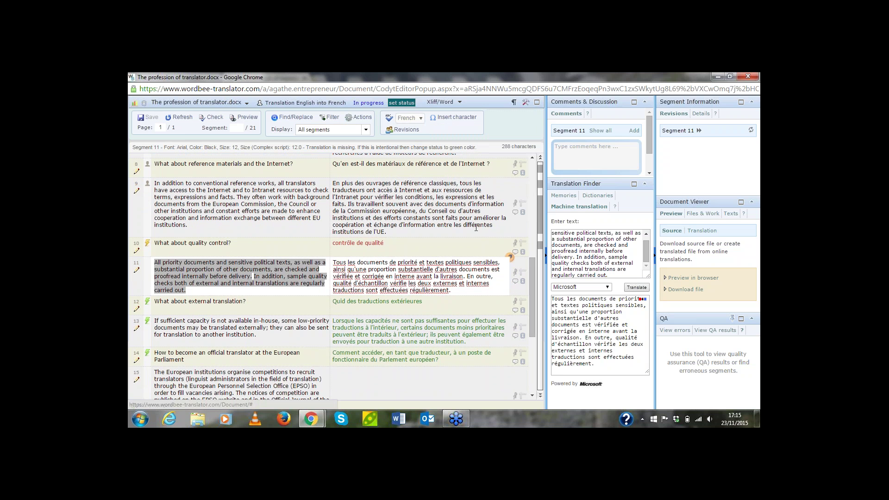
{"action": "scroll", "coordinate": [530, 279], "scroll_direction": "down", "scroll_amount": 3}
{"action": "scroll", "coordinate": [529, 320], "scroll_direction": "down", "scroll_amount": 3}
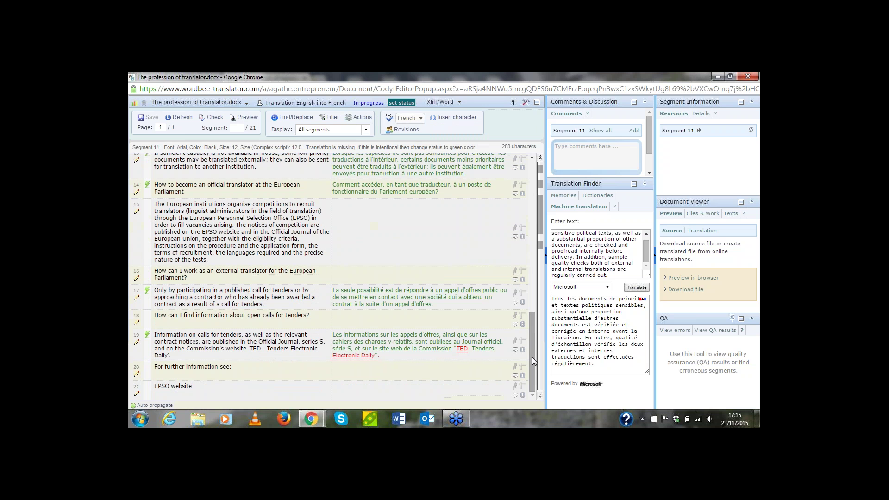
Ignore the spelling flags on 'TED' and 'Electronic Daily' in segment 19's French target
{"action": "left_click", "coordinate": [480, 355]}
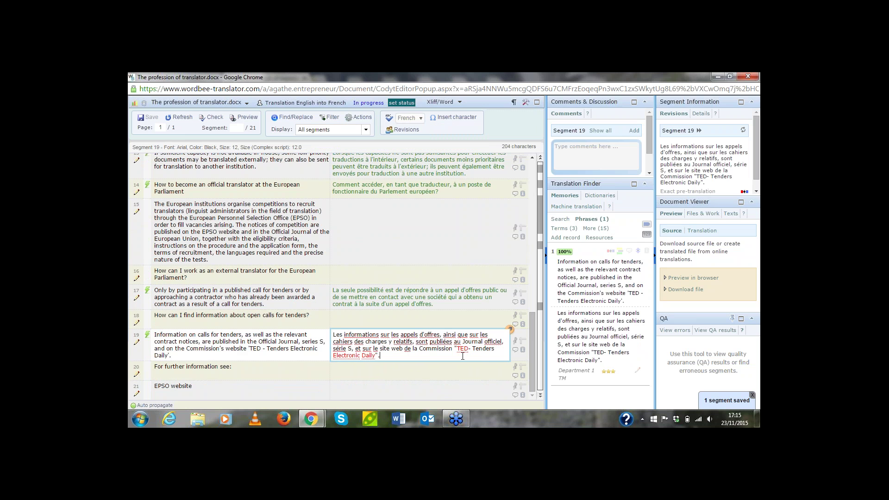
{"action": "right_click", "coordinate": [464, 351]}
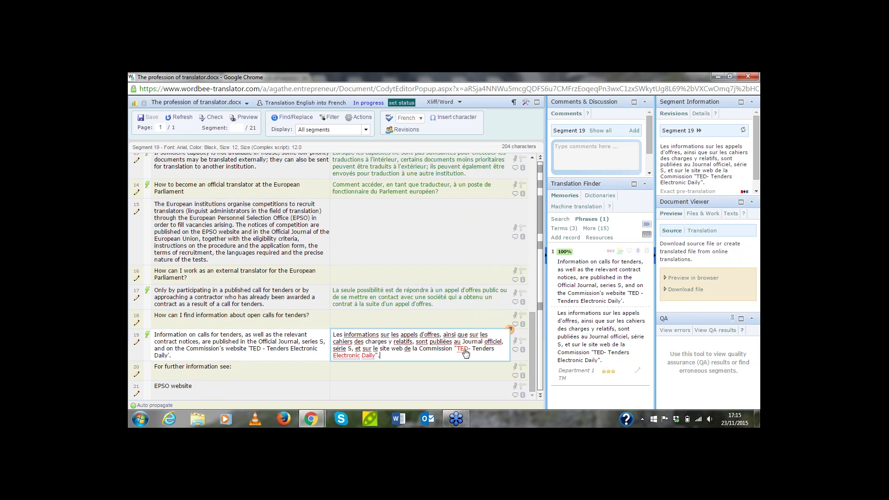
{"action": "left_click", "coordinate": [474, 322]}
{"action": "left_click", "coordinate": [368, 360]}
Save the French shared additions (World, Vision, IATE, European), close the dictionary, return to segment 18
{"action": "left_click", "coordinate": [421, 118]}
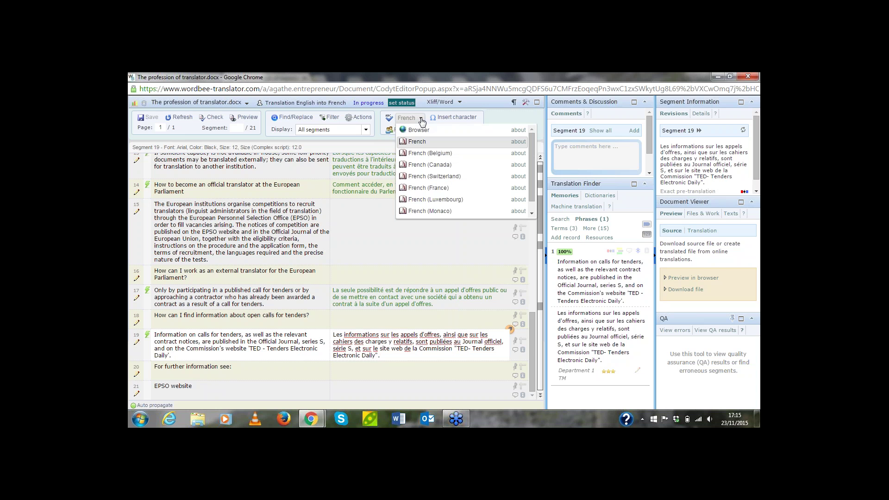
{"action": "left_click", "coordinate": [519, 142]}
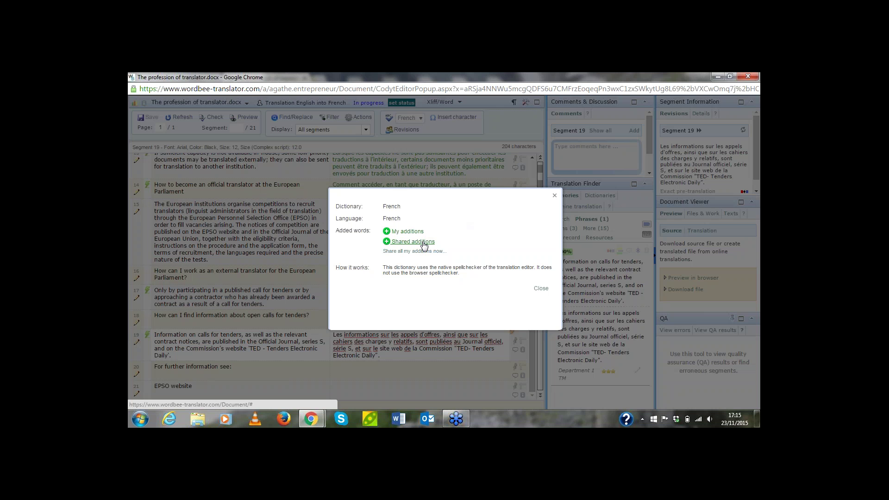
{"action": "left_click", "coordinate": [407, 242]}
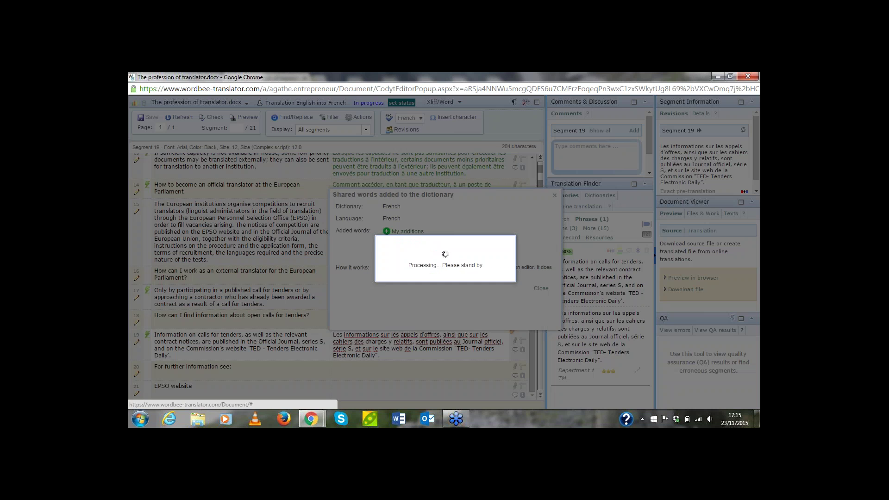
{"action": "left_click", "coordinate": [383, 242]}
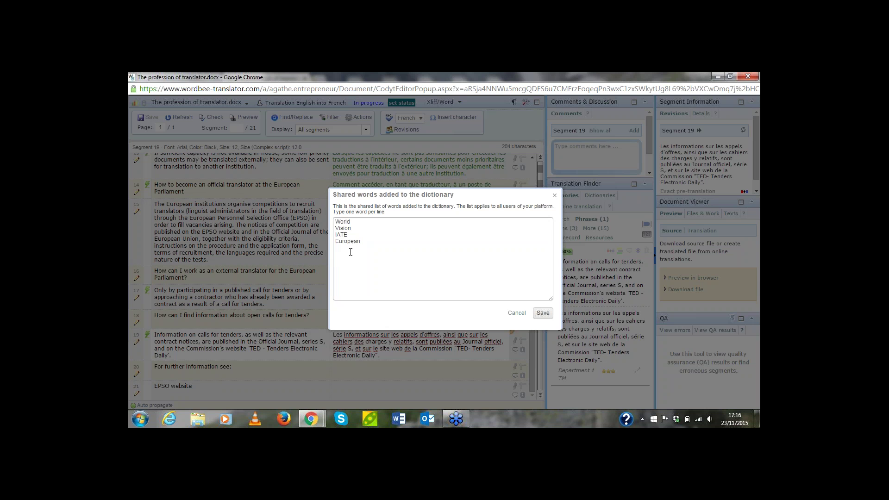
{"action": "left_click", "coordinate": [543, 313]}
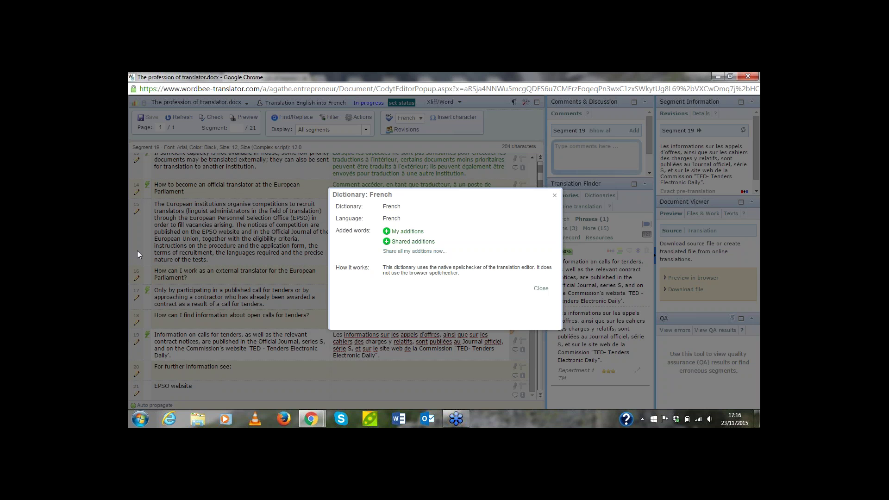
{"action": "left_click", "coordinate": [555, 195]}
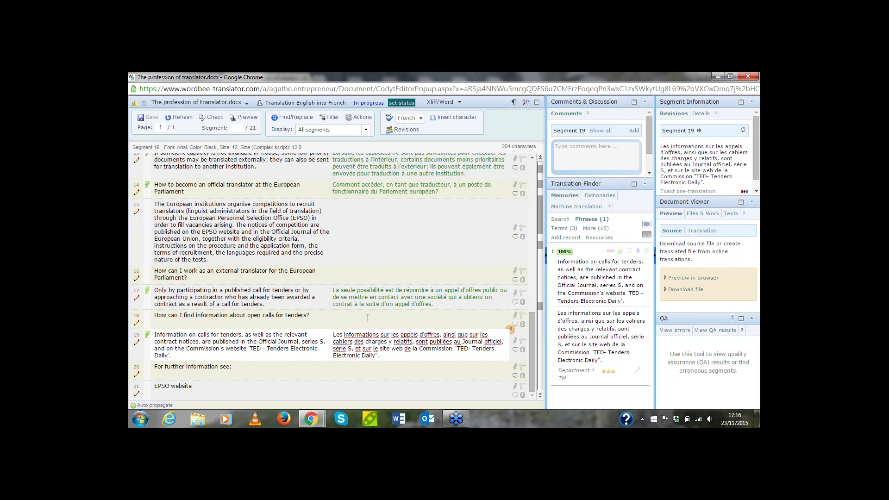
{"action": "left_click", "coordinate": [353, 321]}
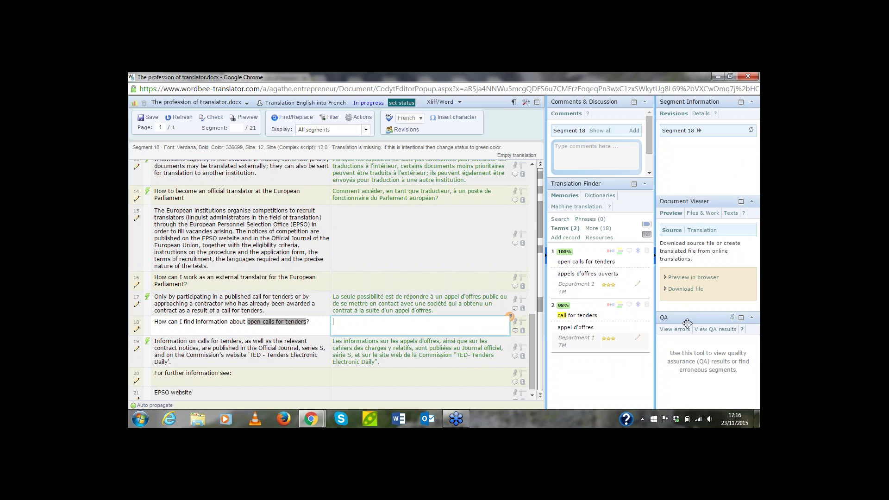
Run a new QA check with the Brochure profile and expand its 16 results
{"action": "left_click", "coordinate": [717, 329]}
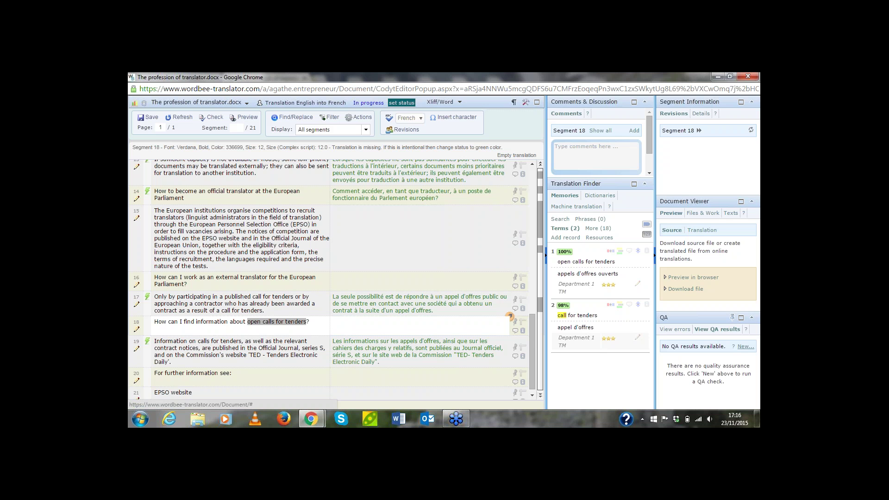
{"action": "left_click", "coordinate": [745, 346]}
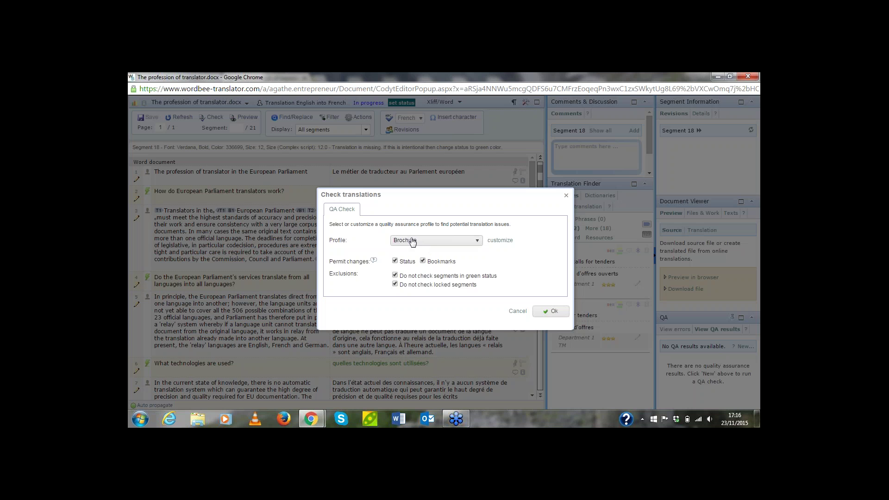
{"action": "left_click", "coordinate": [552, 311]}
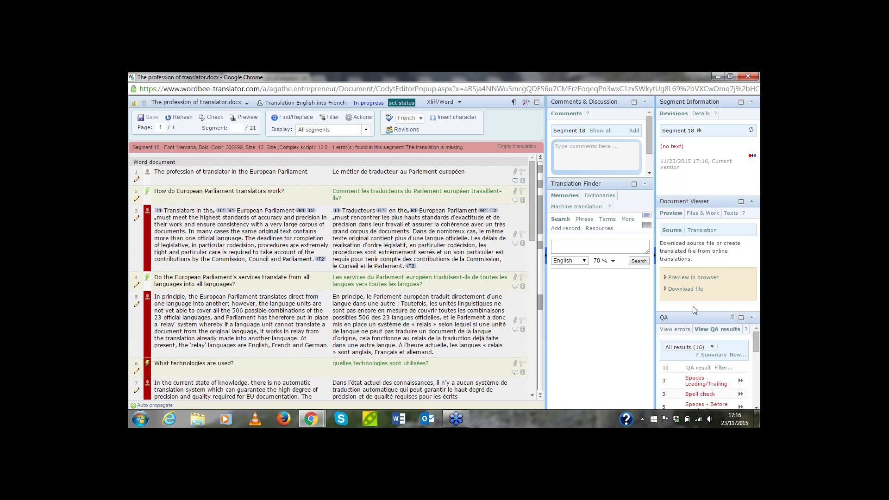
{"action": "left_click_drag", "start_coordinate": [693, 311], "coordinate": [691, 128]}
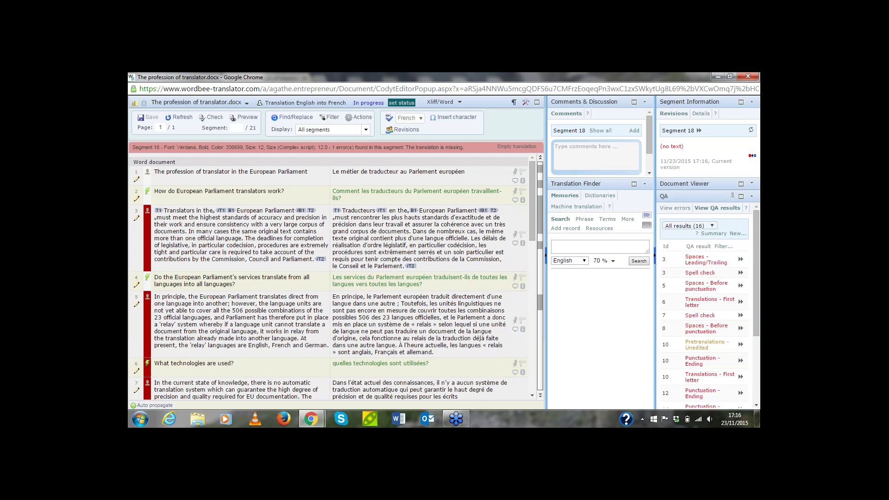
{"action": "left_click", "coordinate": [696, 262]}
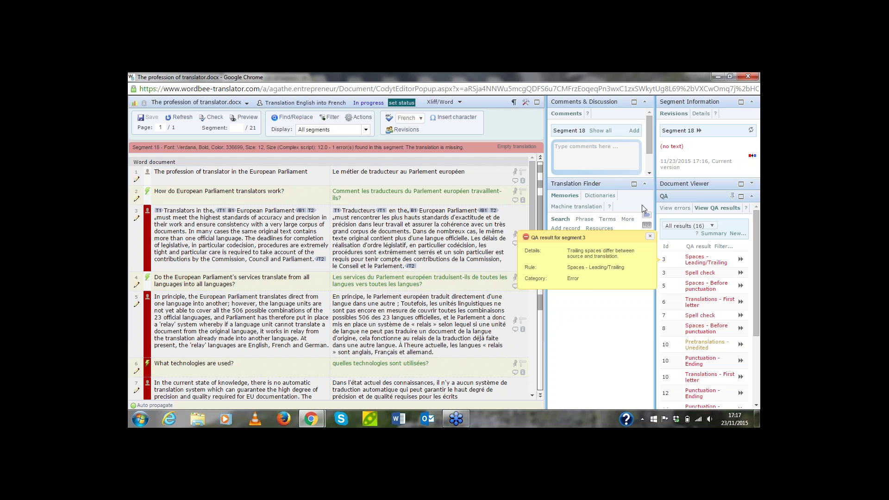
Apply a status change to the 13 filtered segments
{"action": "left_click", "coordinate": [364, 121]}
{"action": "left_click", "coordinate": [371, 141]}
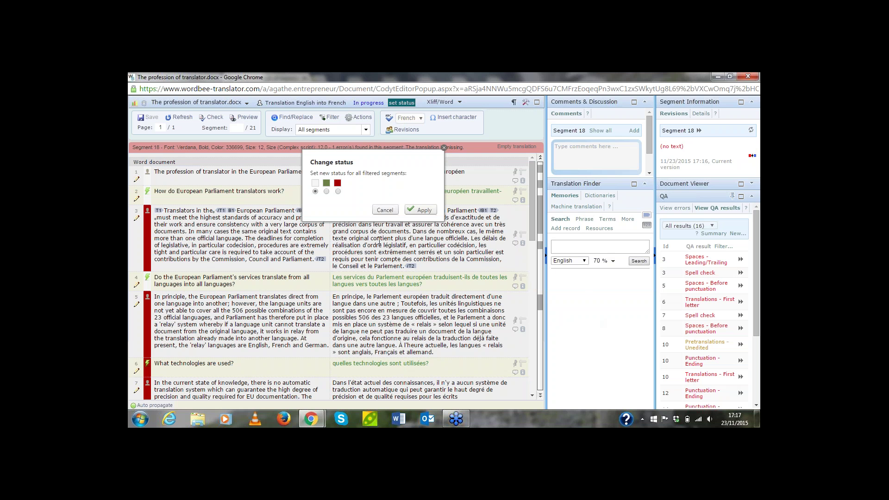
{"action": "left_click", "coordinate": [415, 211]}
{"action": "left_click", "coordinate": [472, 166]}
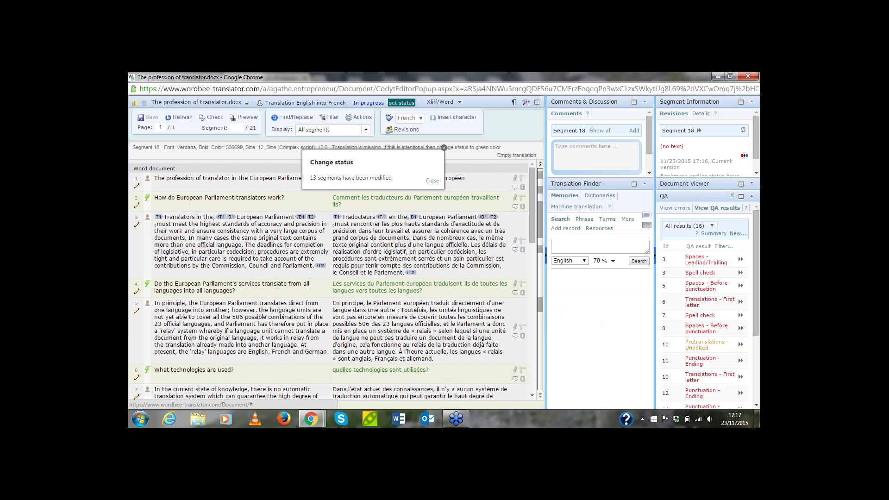
Rerun the QA check using the Default profile and dismiss the status-change notice
{"action": "left_click", "coordinate": [737, 234]}
{"action": "left_click", "coordinate": [477, 241]}
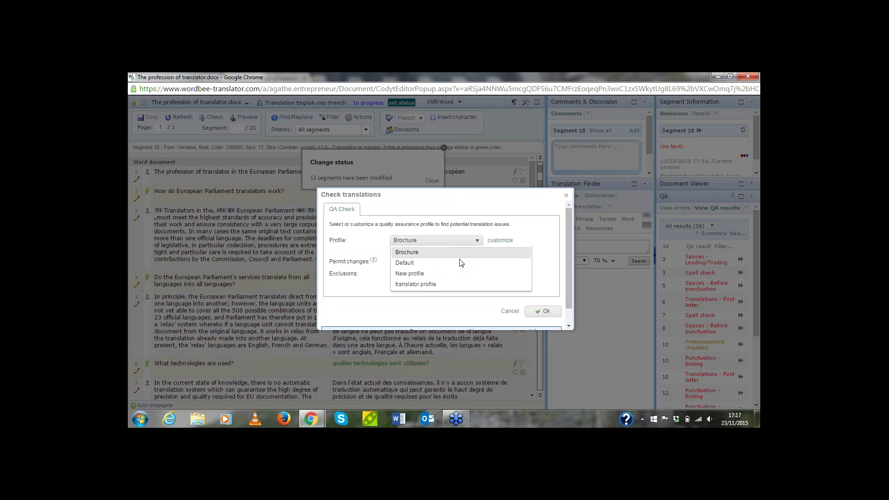
{"action": "left_click", "coordinate": [459, 263]}
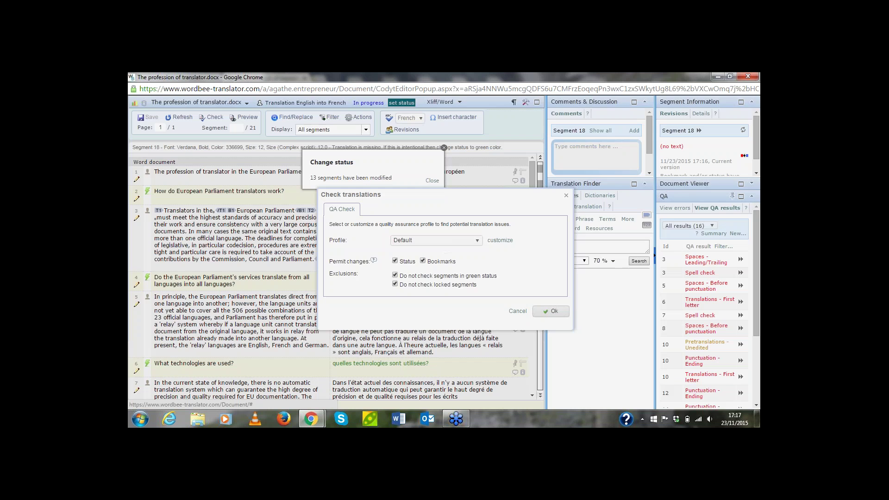
{"action": "left_click", "coordinate": [551, 311]}
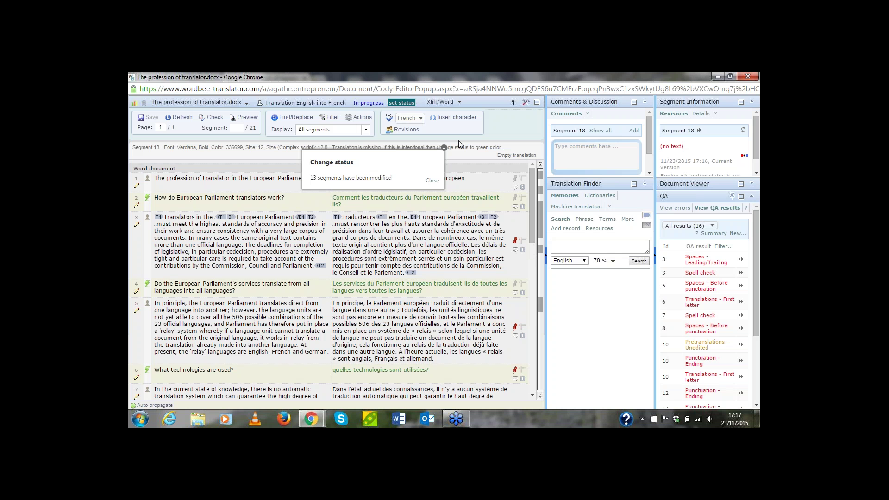
{"action": "left_click", "coordinate": [443, 148]}
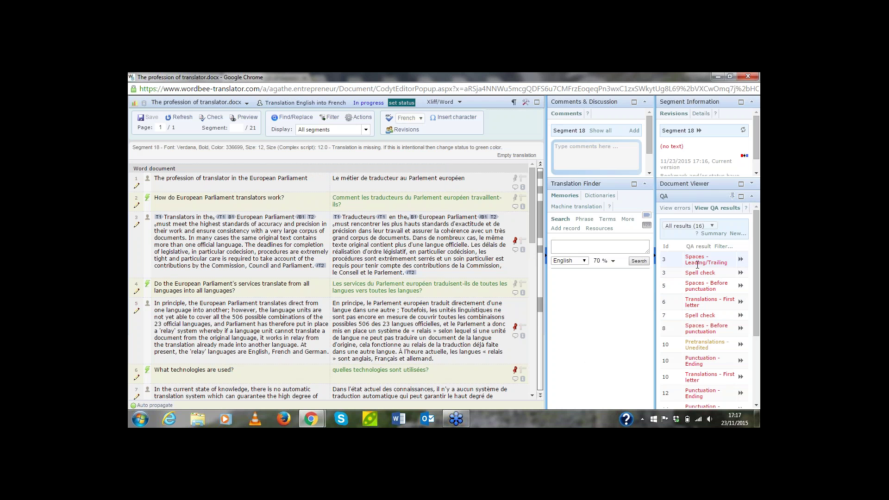
View the segment 3 spell-check error, then segment 5's Spaces - Before punctuation error
{"action": "left_click", "coordinate": [704, 272]}
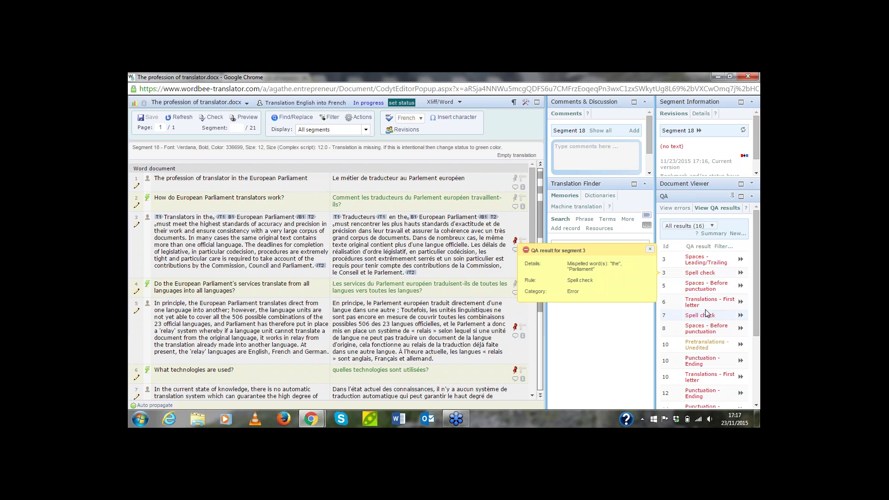
{"action": "scroll", "coordinate": [705, 311], "scroll_direction": "down", "scroll_amount": 3}
{"action": "scroll", "coordinate": [706, 311], "scroll_direction": "up", "scroll_amount": 3}
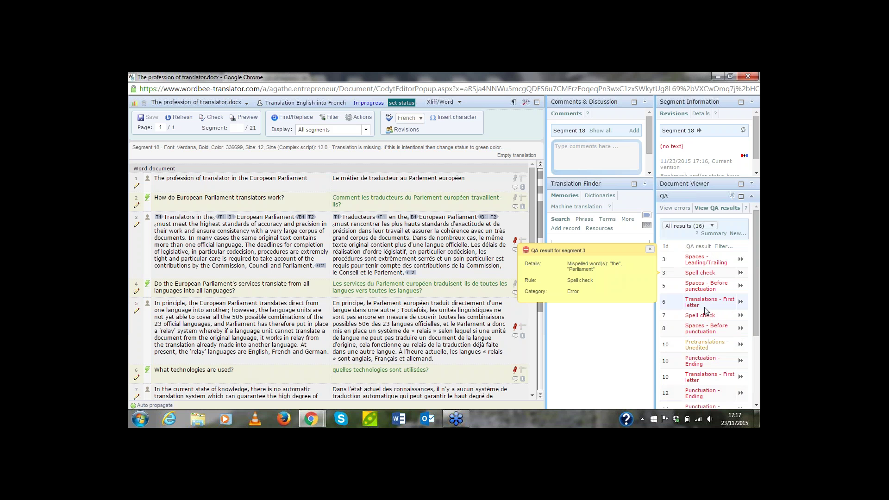
{"action": "left_click", "coordinate": [701, 285]}
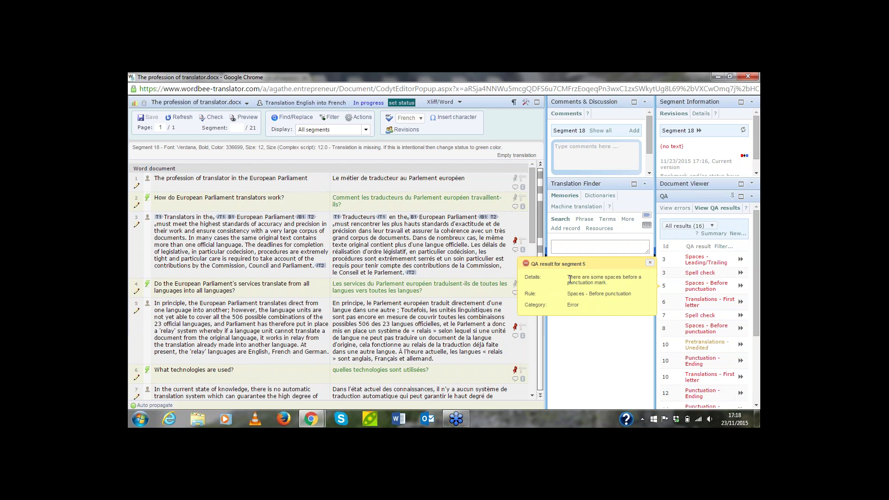
{"action": "left_click_drag", "start_coordinate": [569, 277], "coordinate": [613, 288]}
{"action": "left_click", "coordinate": [617, 307]}
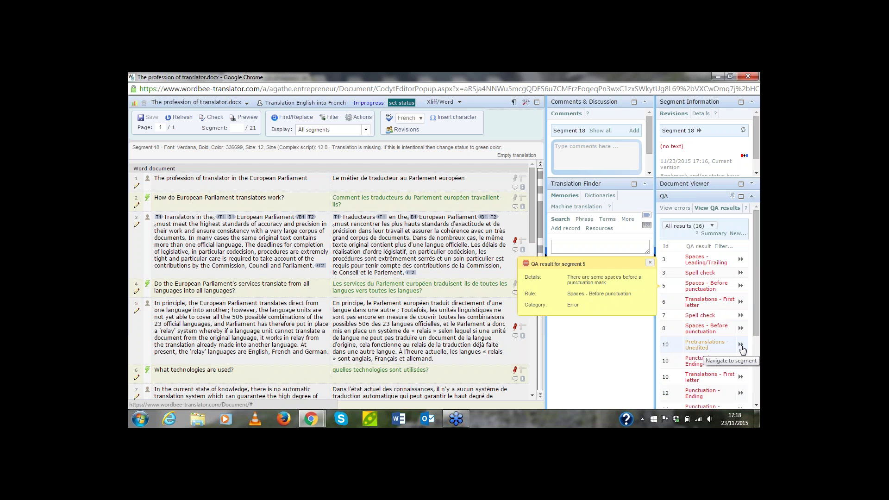
Jump to segment 10 from the QA results and review its 'contrôle de qualité' translation
{"action": "left_click", "coordinate": [740, 346]}
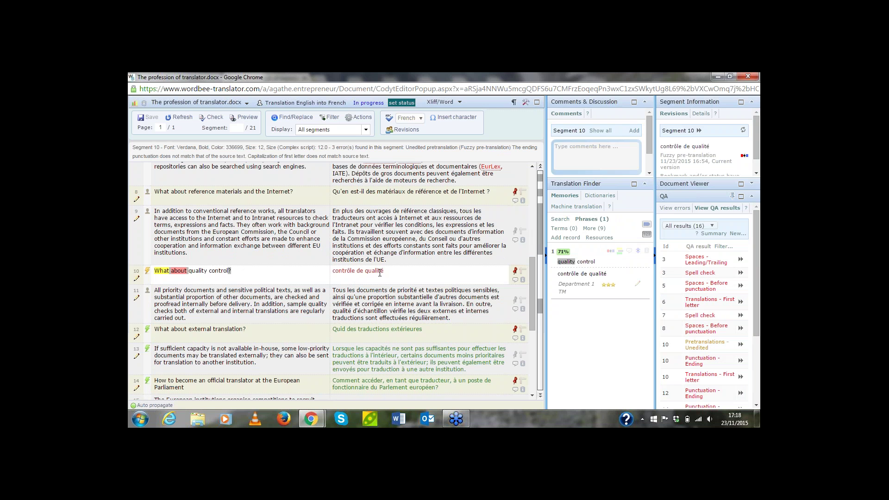
{"action": "left_click", "coordinate": [380, 273]}
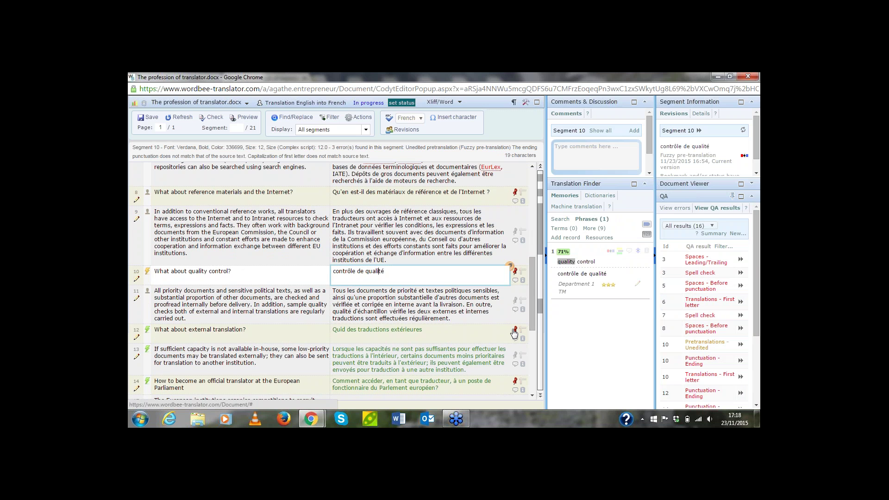
{"action": "scroll", "coordinate": [534, 298], "scroll_direction": "down", "scroll_amount": 2}
{"action": "left_click_drag", "start_coordinate": [532, 312], "coordinate": [532, 364]}
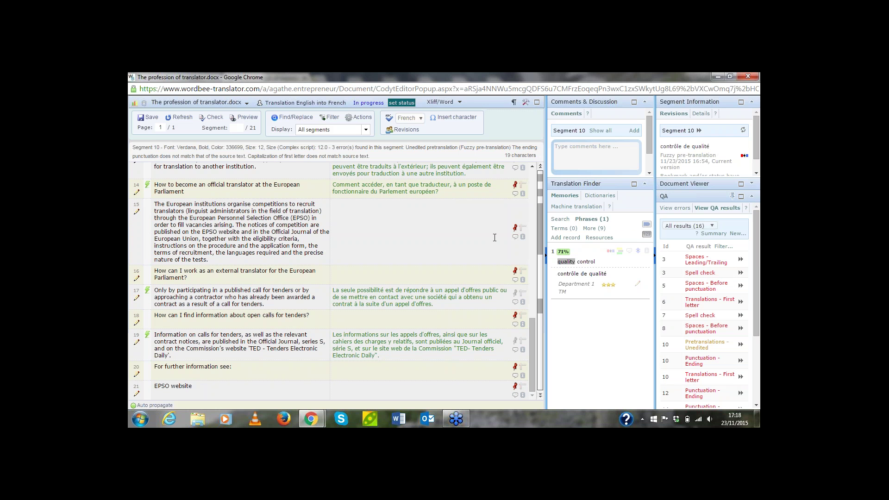
{"action": "left_click", "coordinate": [697, 361]}
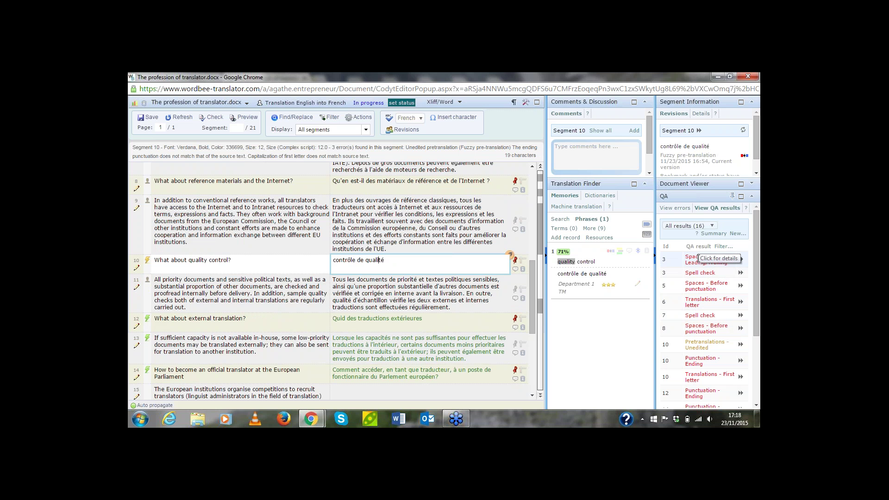
{"action": "left_click", "coordinate": [695, 258]}
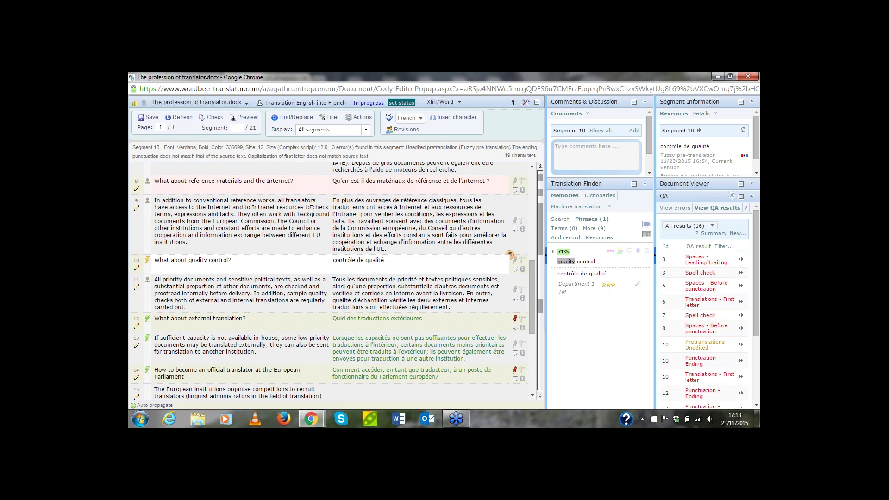
Remove the red bookmark from segment 12 and make it current
{"action": "left_click", "coordinate": [515, 318]}
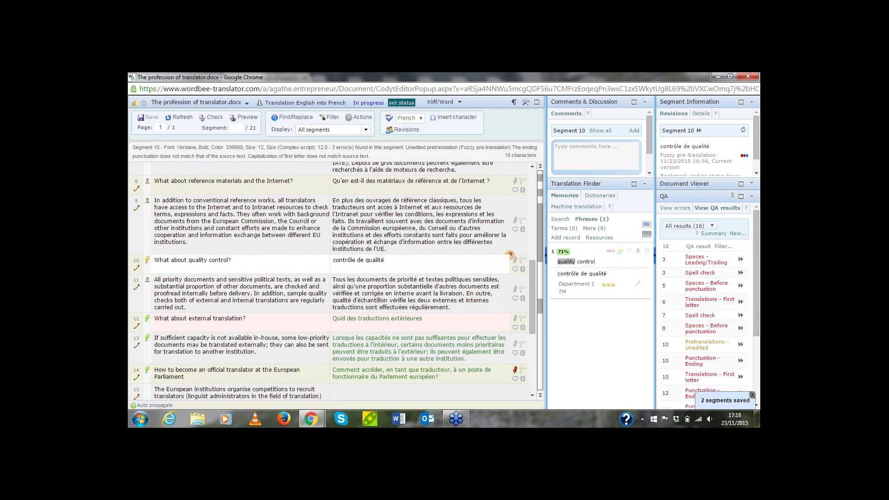
{"action": "left_click_drag", "start_coordinate": [756, 271], "coordinate": [753, 318]}
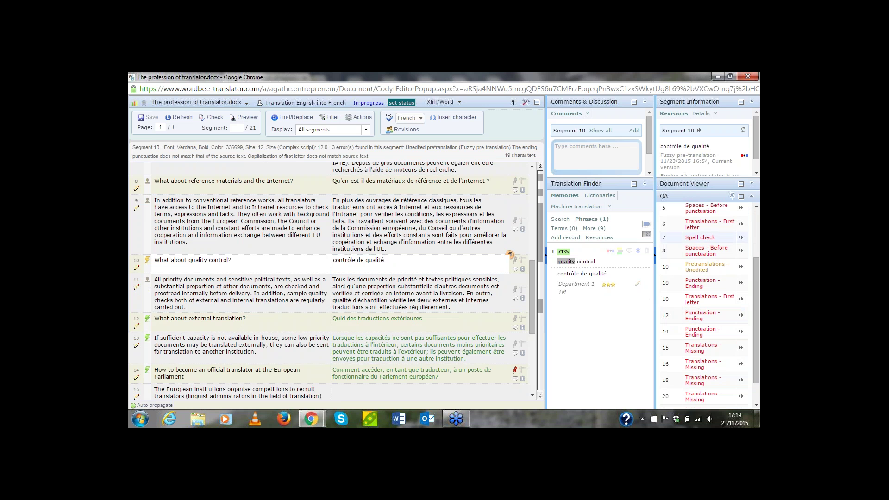
{"action": "left_click_drag", "start_coordinate": [752, 281], "coordinate": [752, 250]}
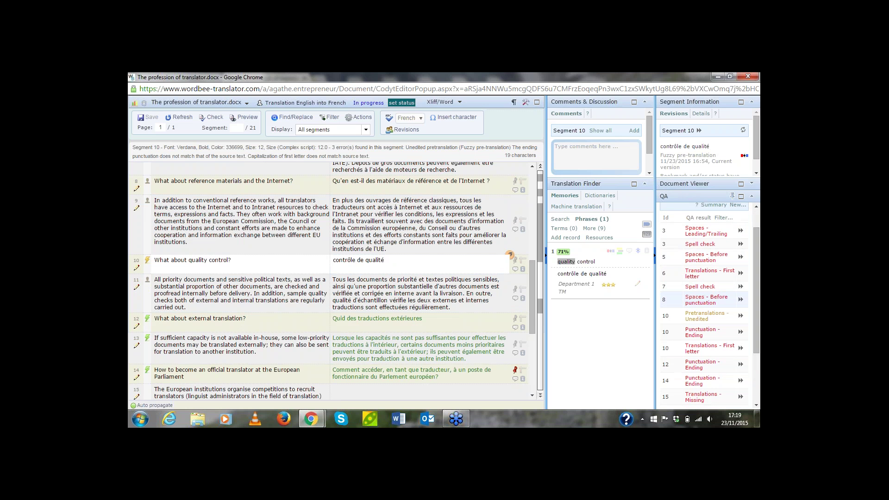
{"action": "left_click", "coordinate": [517, 330]}
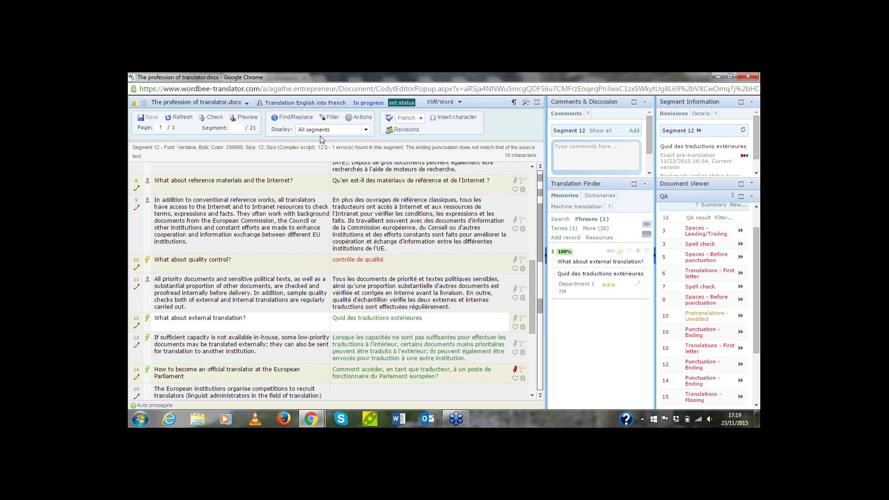
Apply a bookmark change to the filtered segments, then open the job's Work status window
{"action": "left_click", "coordinate": [365, 118]}
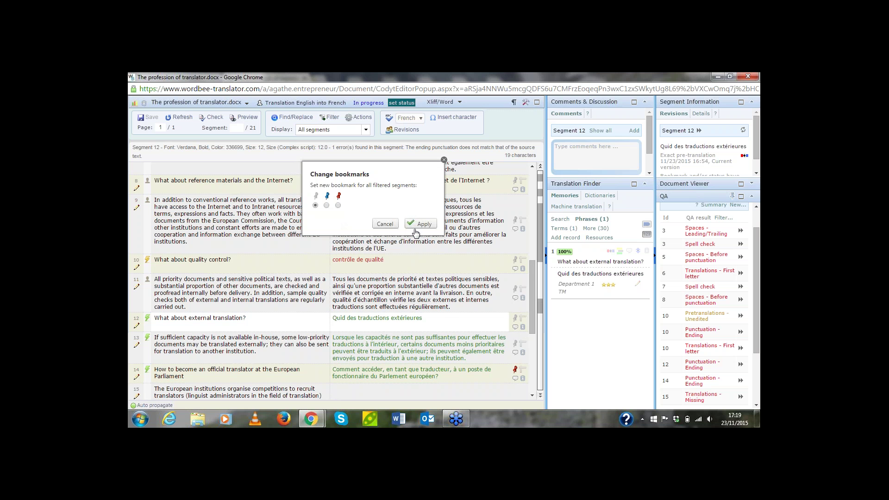
{"action": "left_click", "coordinate": [424, 225]}
{"action": "left_click", "coordinate": [476, 167]}
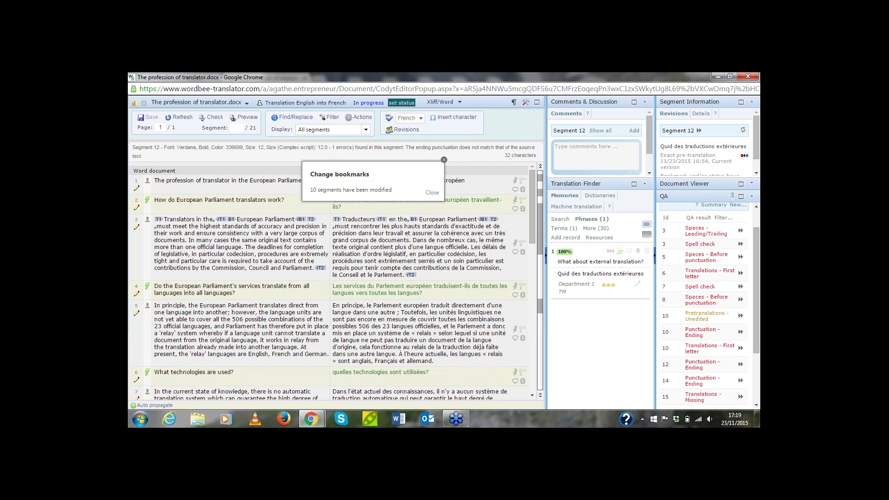
{"action": "left_click", "coordinate": [432, 192]}
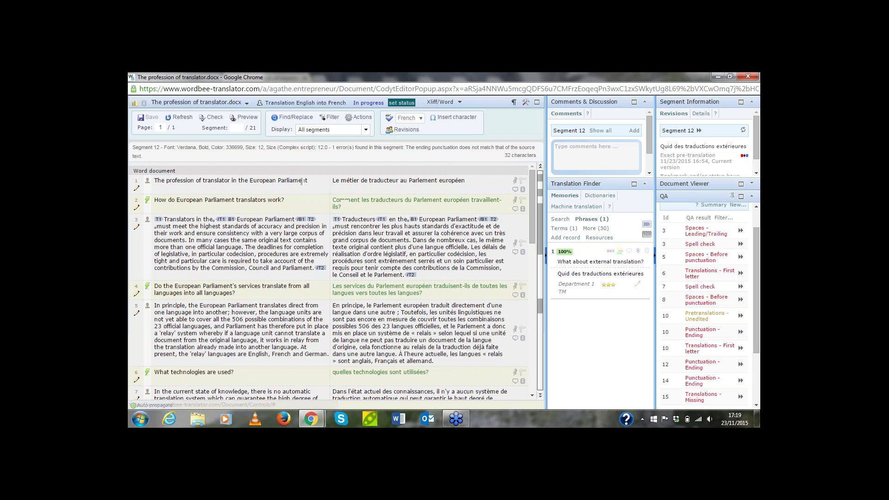
{"action": "left_click", "coordinate": [401, 102]}
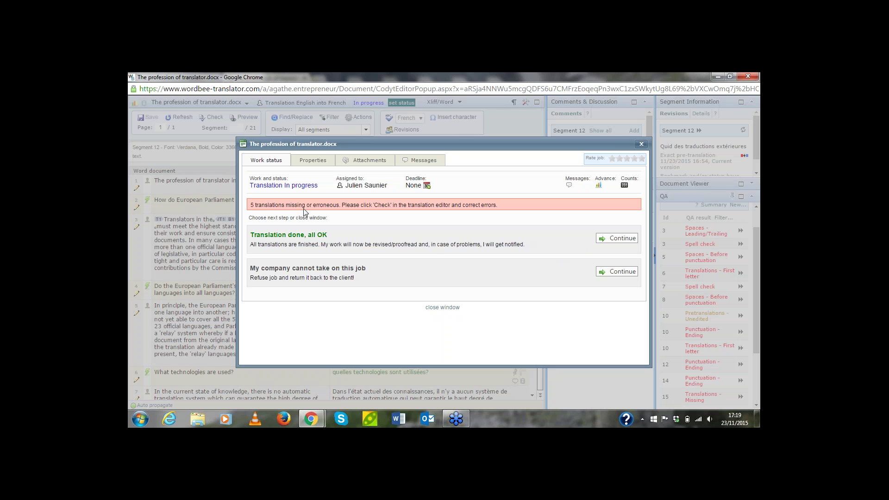
Choose 'Translation done, all OK' and close the job, passing it on
{"action": "left_click", "coordinate": [616, 239]}
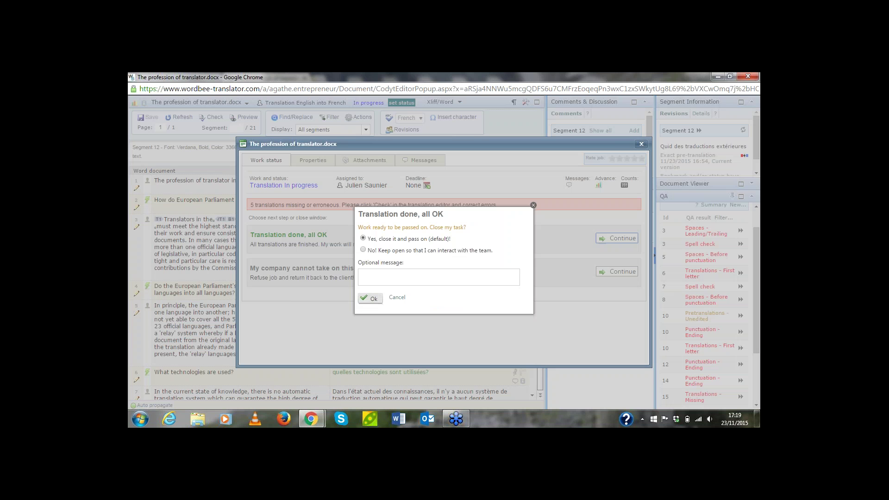
{"action": "left_click", "coordinate": [372, 298]}
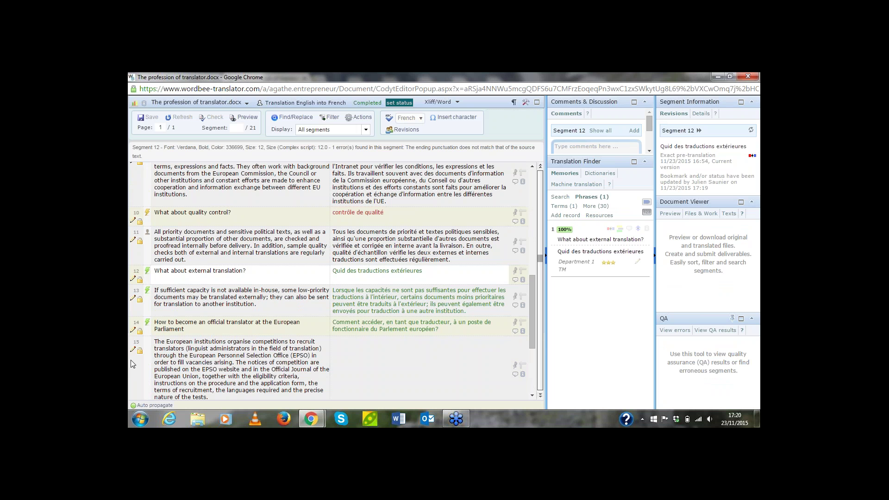
Close the translation editor and the document preview, then log out of the translator account
{"action": "left_click_drag", "start_coordinate": [532, 324], "coordinate": [528, 220]}
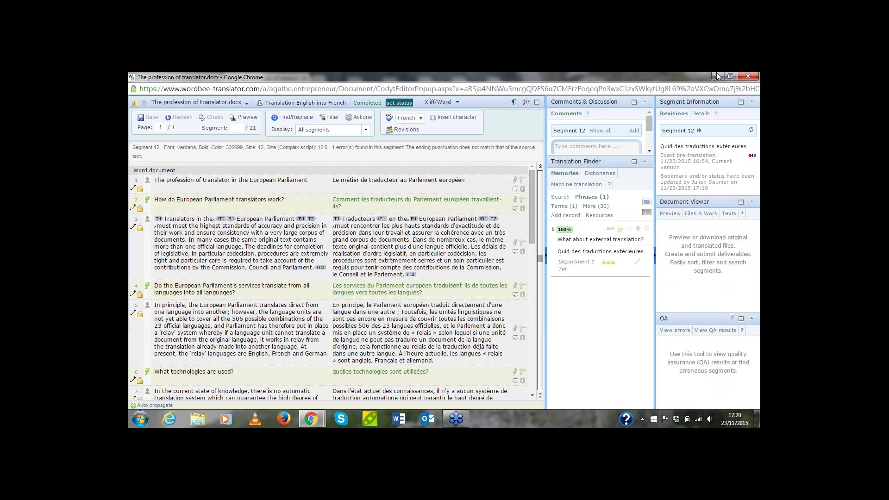
{"action": "left_click", "coordinate": [750, 77]}
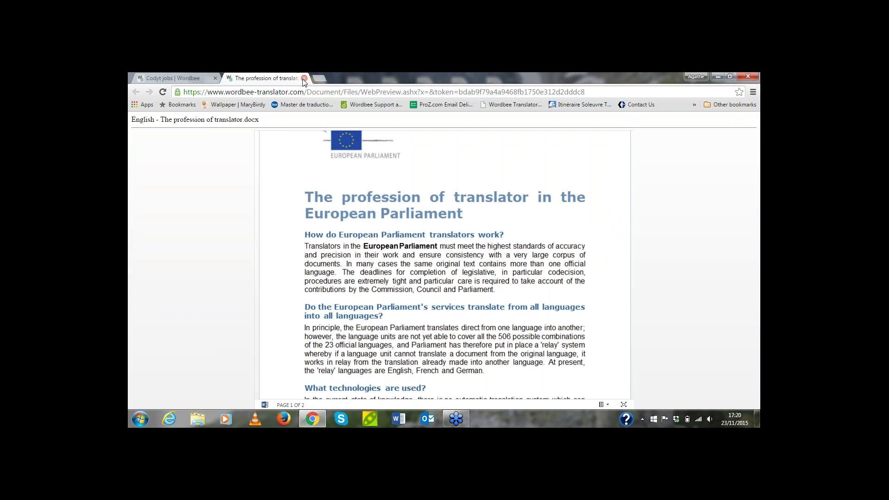
{"action": "left_click", "coordinate": [304, 78]}
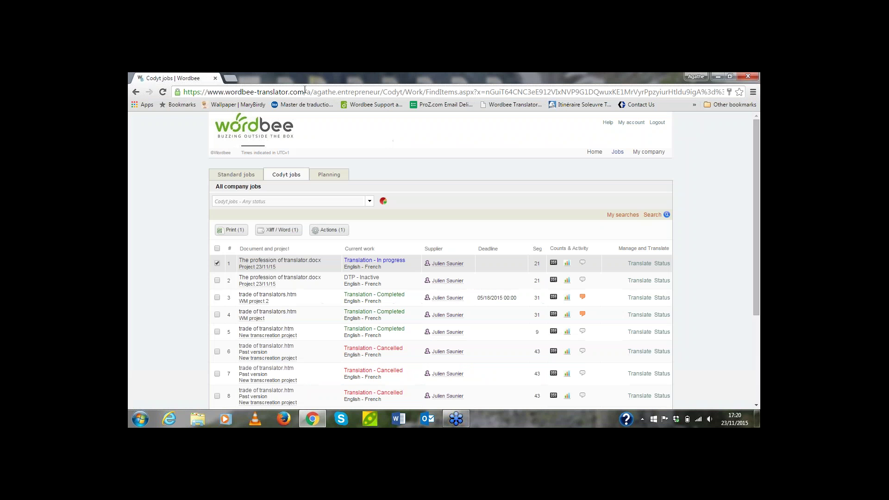
{"action": "left_click", "coordinate": [654, 122]}
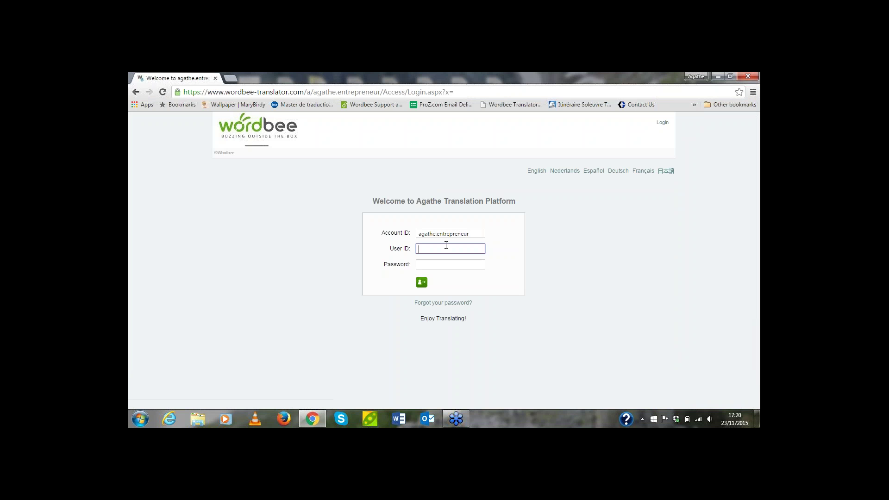
Sign in with the reviser's user ID and pasted password
{"action": "key", "text": "Tab"}
{"action": "key", "text": "ctrl+v"}
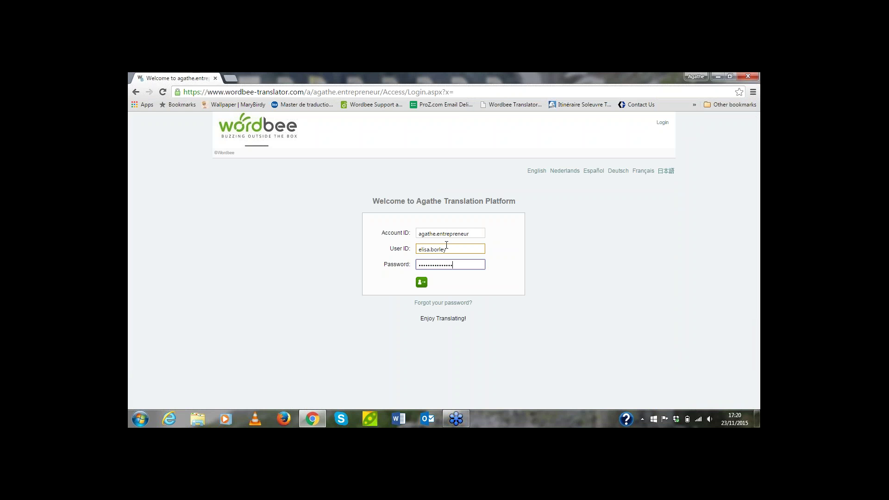
{"action": "key", "text": "Return"}
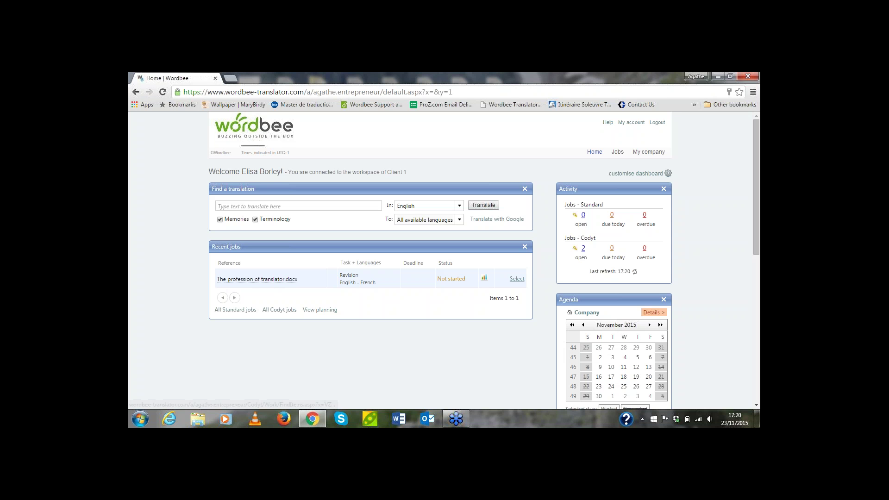
Start revision work on the French job for The profession of translator.docx and open it in the editor
{"action": "left_click", "coordinate": [485, 278]}
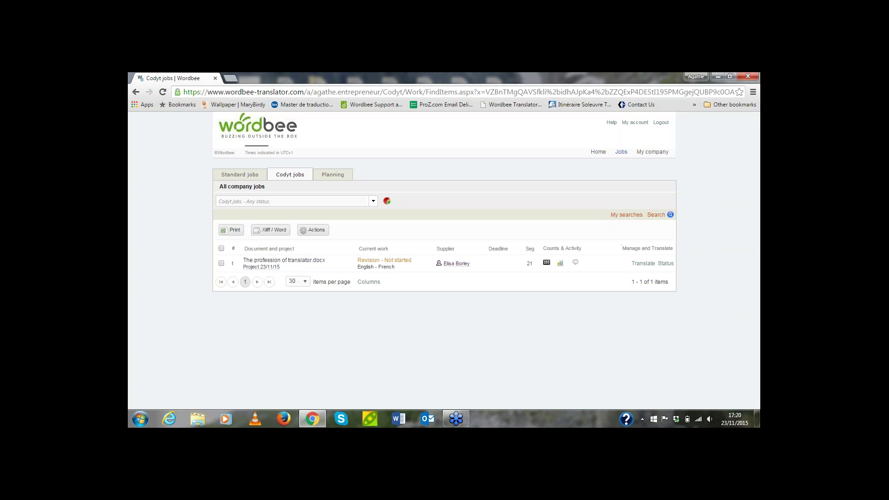
{"action": "left_click", "coordinate": [665, 263]}
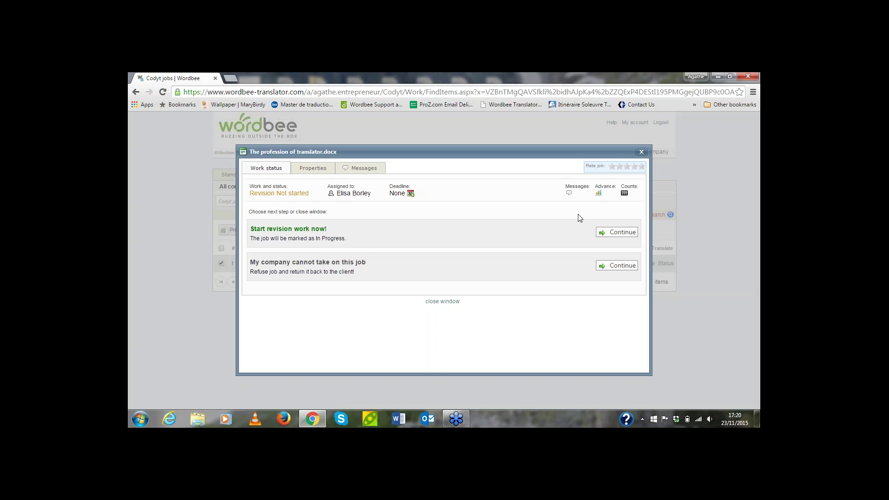
{"action": "left_click", "coordinate": [614, 238]}
{"action": "left_click", "coordinate": [362, 287]}
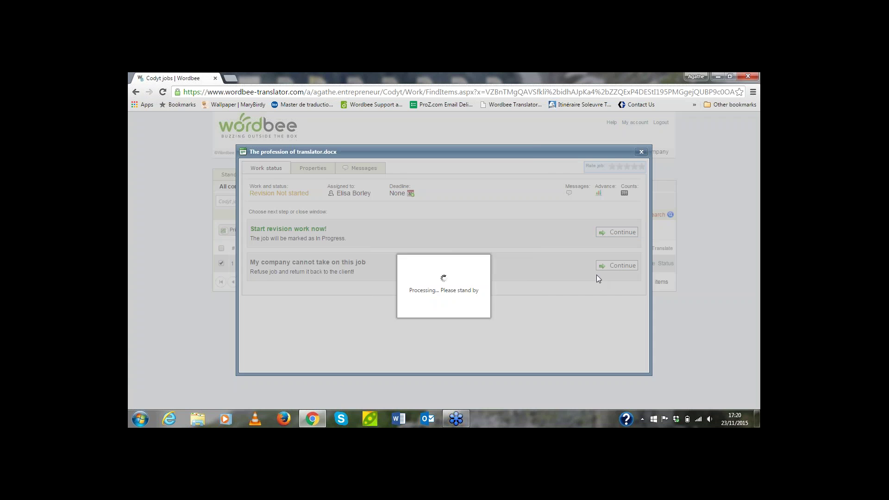
{"action": "left_click", "coordinate": [640, 263]}
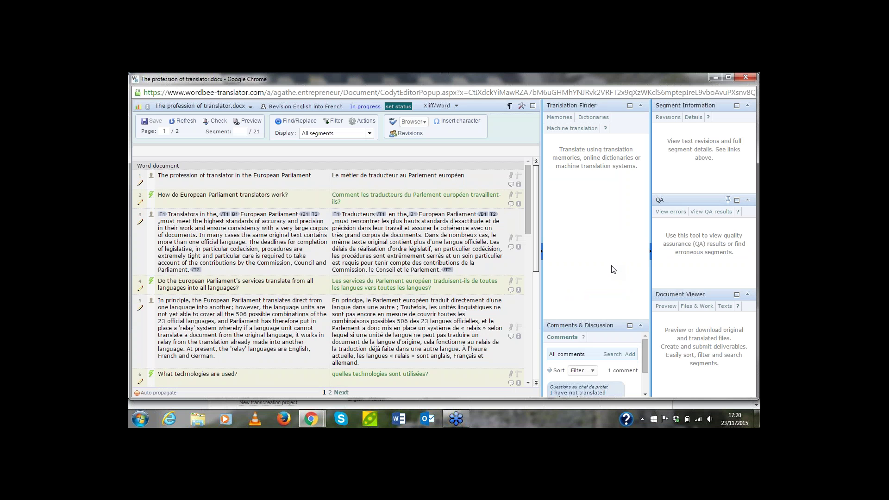
In the maximized editor, mark segment 1 accepted (green) and segment 2 rejected (red)
{"action": "left_click", "coordinate": [729, 77]}
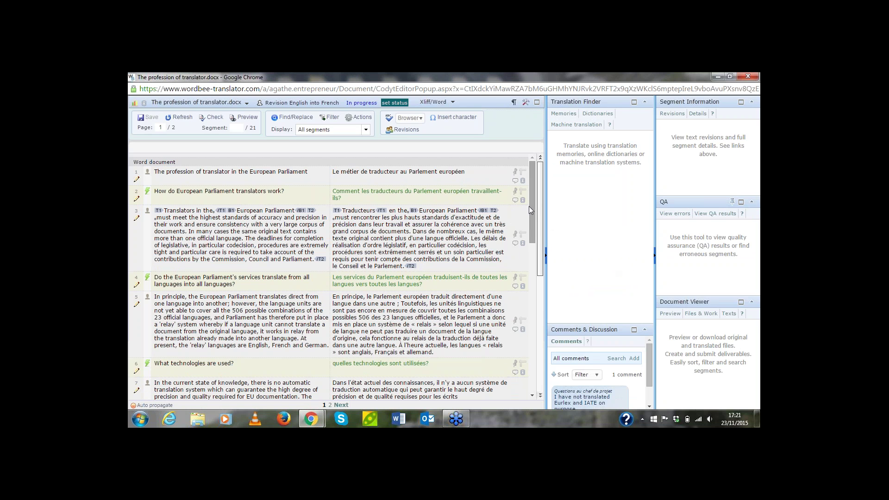
{"action": "left_click", "coordinate": [148, 182]}
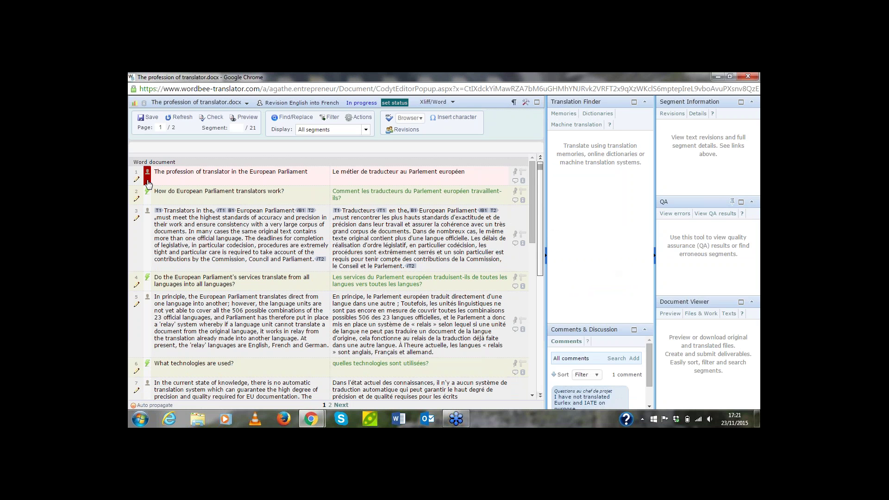
{"action": "left_click", "coordinate": [148, 182]}
{"action": "left_click", "coordinate": [148, 203]}
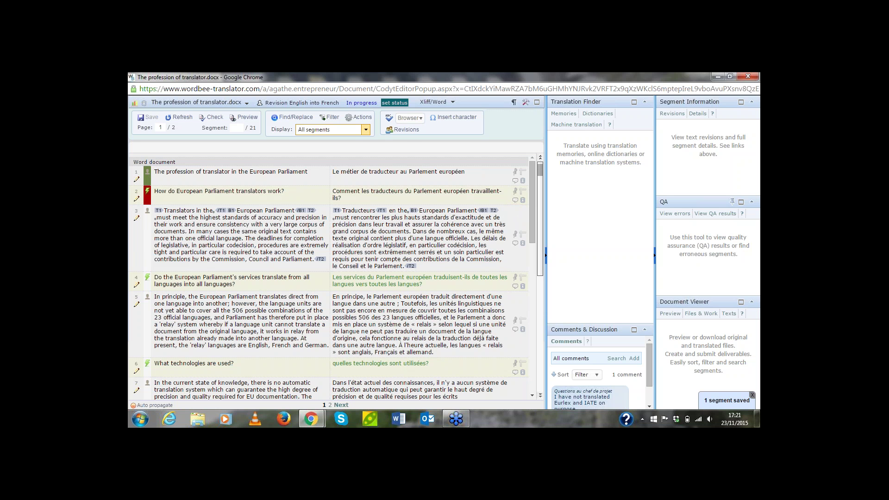
{"action": "left_click", "coordinate": [367, 131]}
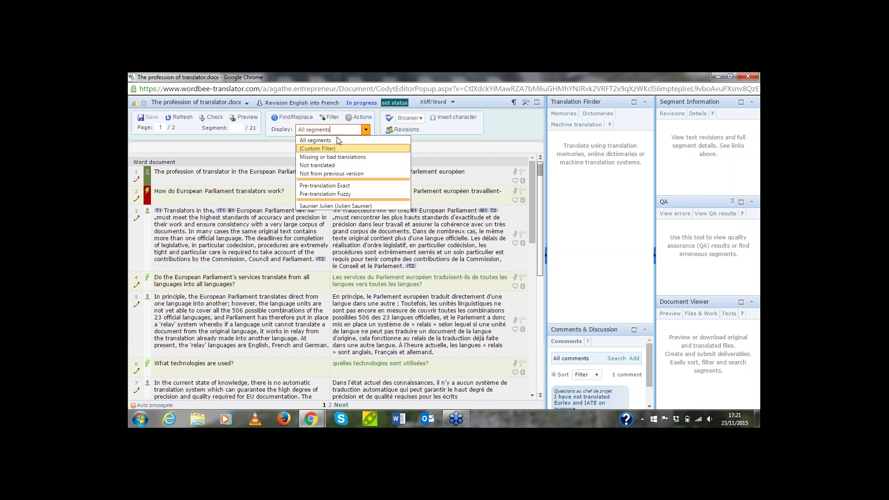
Filter to commented segments only, read segment 7's Eurlex/IATE note, then clear the filter
{"action": "left_click", "coordinate": [330, 118]}
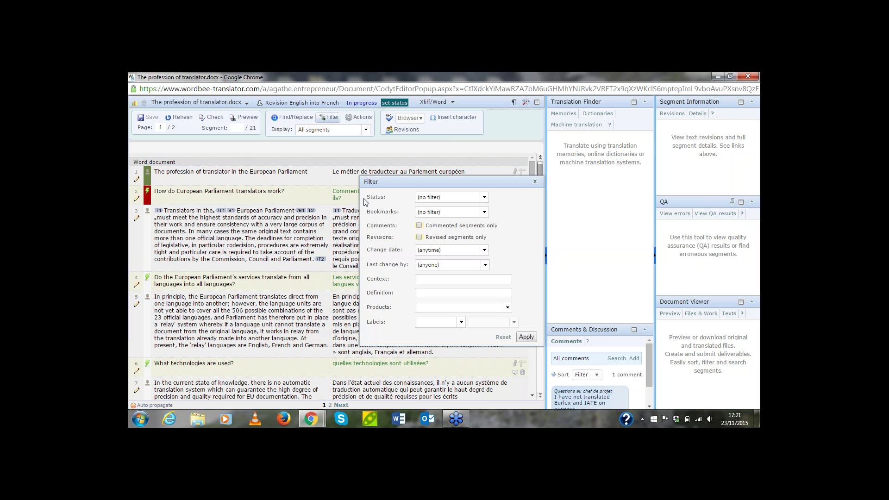
{"action": "left_click", "coordinate": [419, 226]}
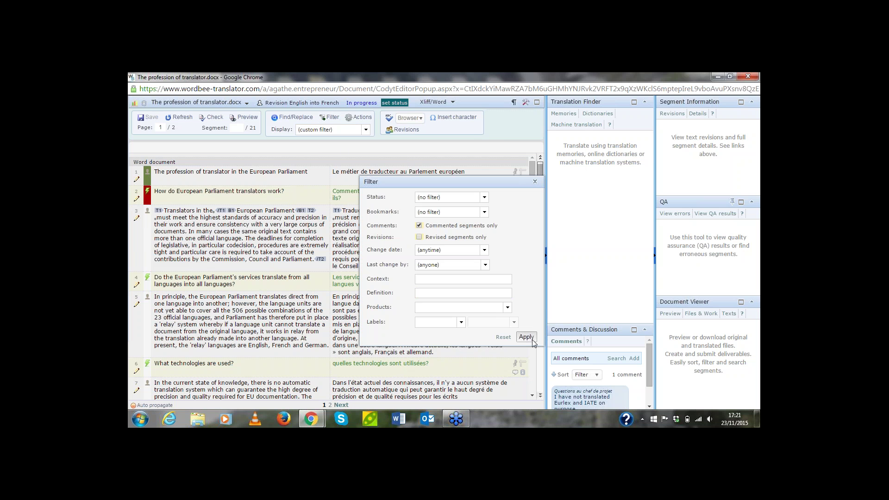
{"action": "left_click", "coordinate": [527, 337]}
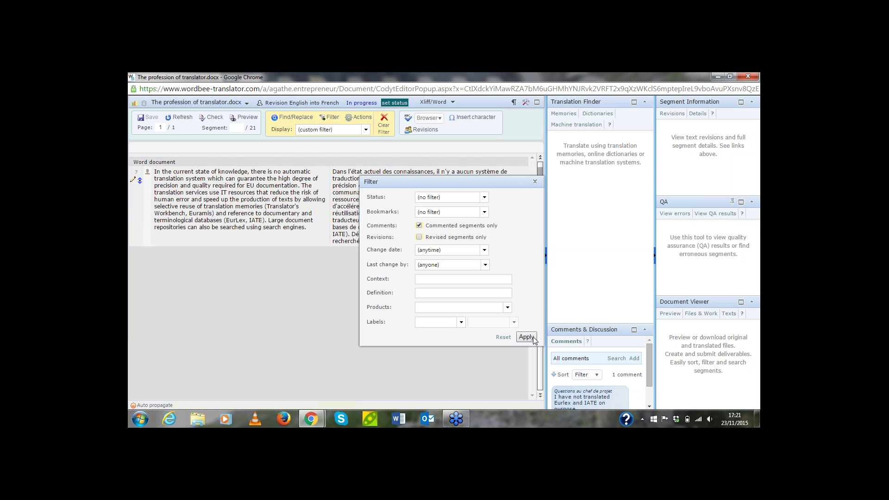
{"action": "left_click", "coordinate": [535, 182]}
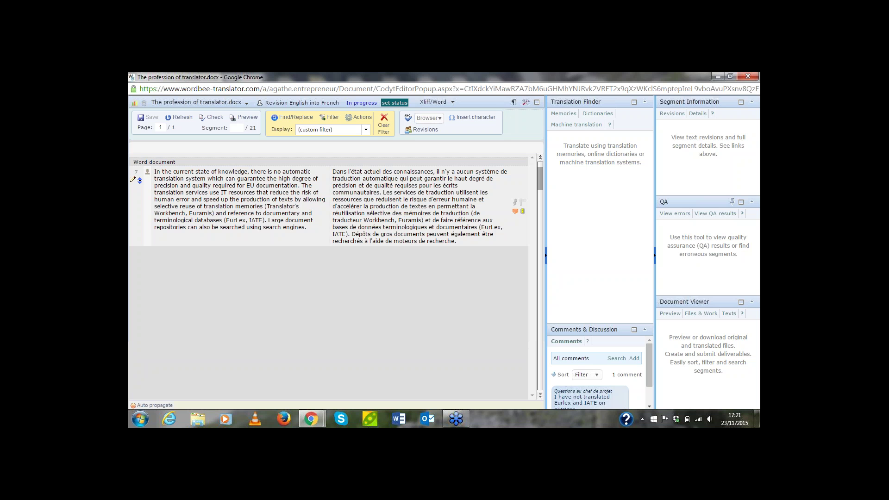
{"action": "left_click", "coordinate": [495, 195]}
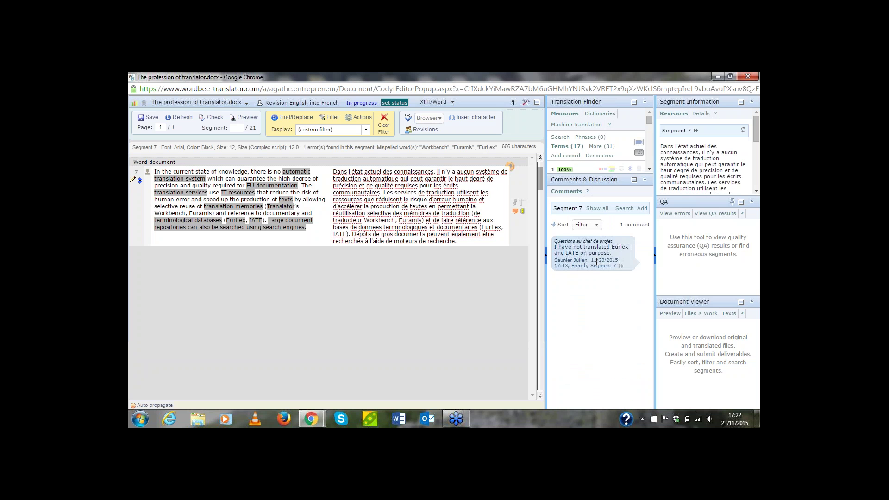
{"action": "left_click", "coordinate": [384, 123]}
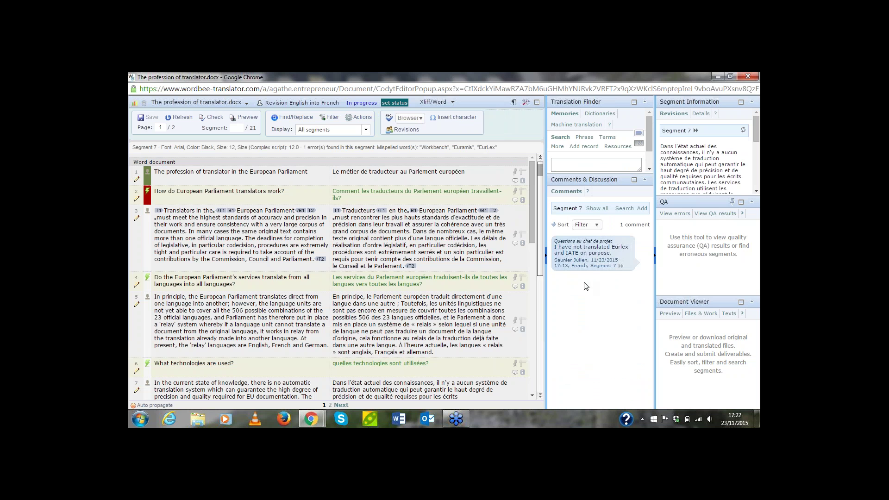
Accept segments 3, 4, 5, 7, 8 and 9, and reject segment 6
{"action": "left_click_drag", "start_coordinate": [146, 240], "coordinate": [147, 295]}
{"action": "left_click", "coordinate": [146, 291]}
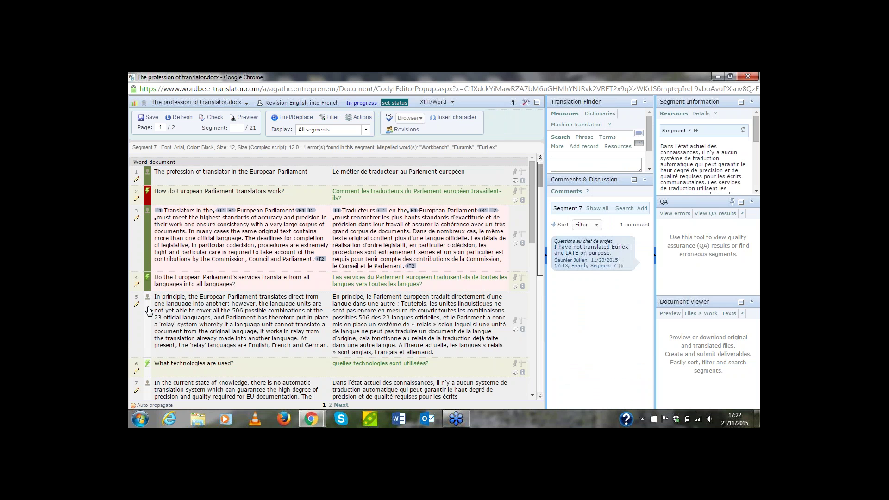
{"action": "left_click", "coordinate": [148, 311]}
{"action": "scroll", "coordinate": [149, 311], "scroll_direction": "down", "scroll_amount": 3}
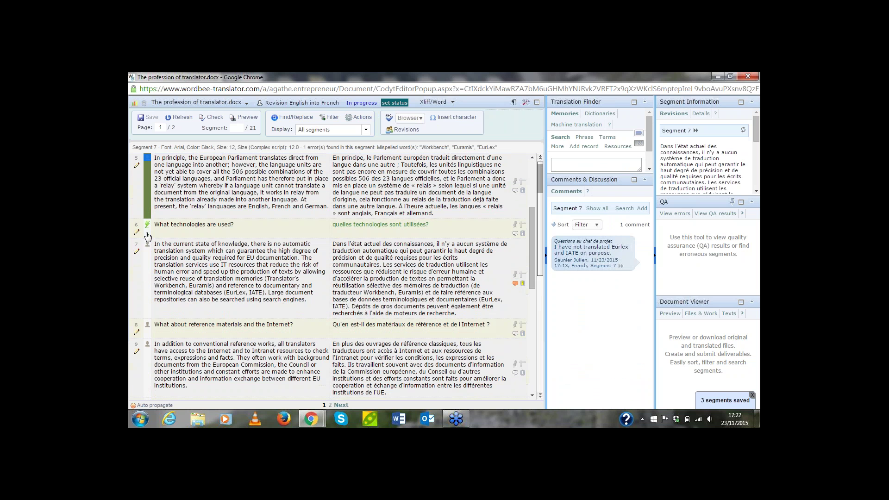
{"action": "left_click", "coordinate": [148, 237]}
{"action": "left_click", "coordinate": [148, 272]}
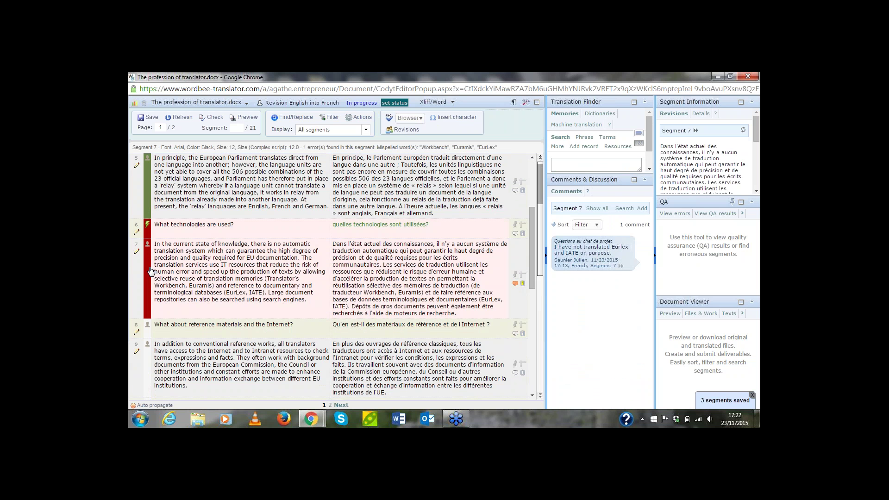
{"action": "left_click", "coordinate": [148, 337]}
{"action": "left_click", "coordinate": [147, 345]}
Reject segment 10 and accept segments 11 through 14, moving on to segment 15
{"action": "scroll", "coordinate": [148, 345], "scroll_direction": "down", "scroll_amount": 3}
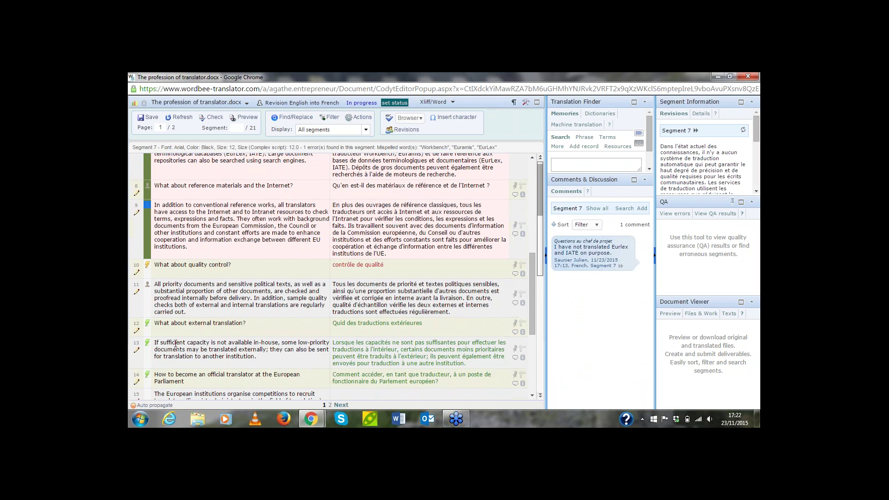
{"action": "left_click", "coordinate": [148, 276]}
{"action": "left_click", "coordinate": [148, 303]}
{"action": "left_click", "coordinate": [147, 332]}
{"action": "left_click", "coordinate": [147, 355]}
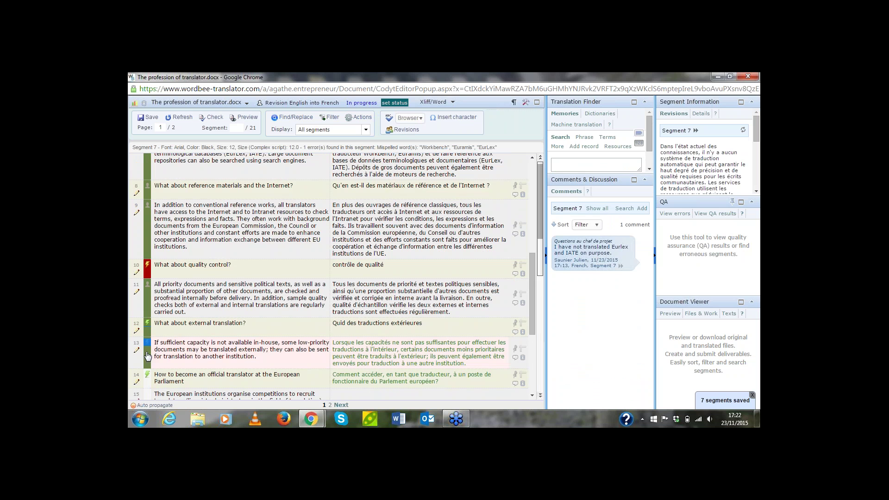
{"action": "left_click", "coordinate": [148, 381]}
{"action": "left_click", "coordinate": [147, 394]}
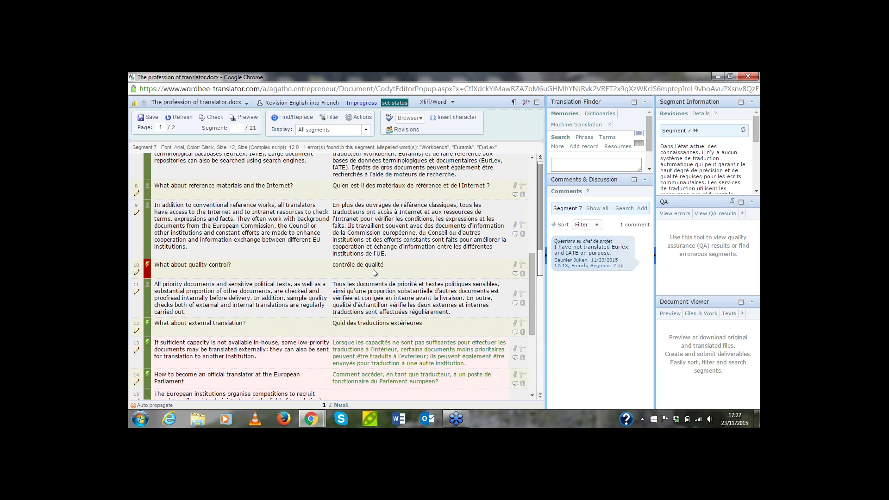
Return to segment 2 to read its flagged error message
{"action": "scroll", "coordinate": [373, 268], "scroll_direction": "up", "scroll_amount": 4}
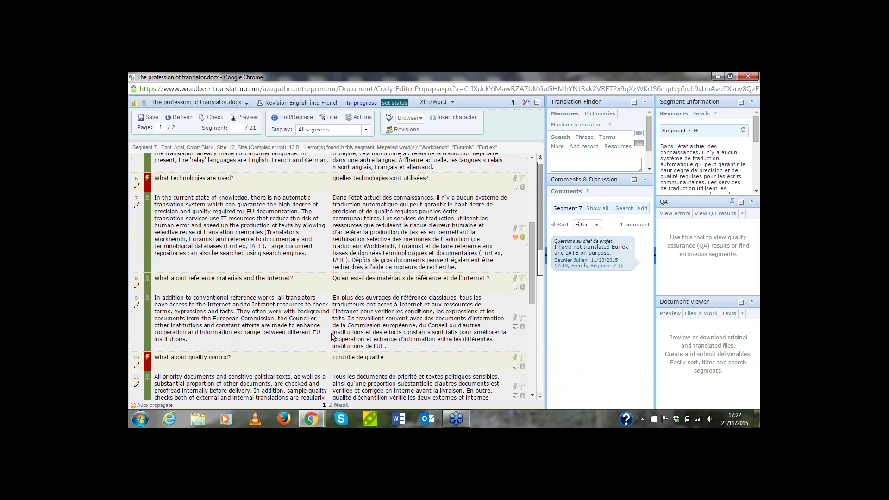
{"action": "scroll", "coordinate": [331, 337], "scroll_direction": "up", "scroll_amount": 6}
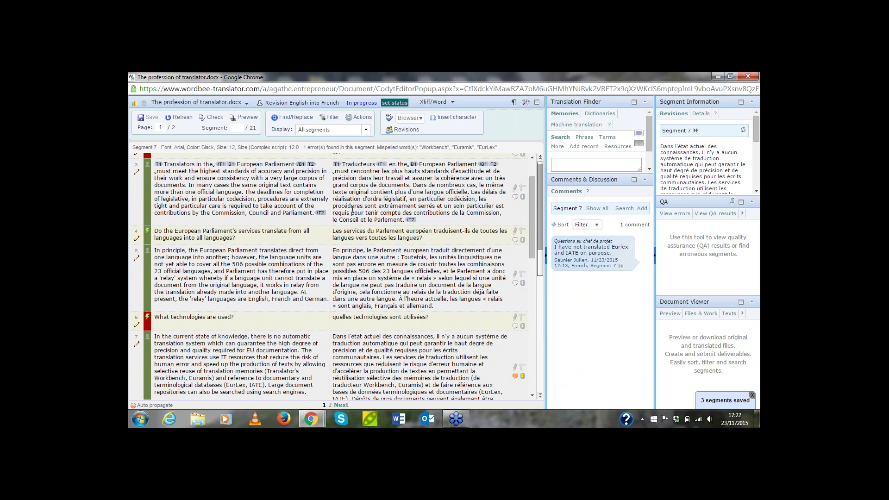
{"action": "scroll", "coordinate": [352, 209], "scroll_direction": "up", "scroll_amount": 2}
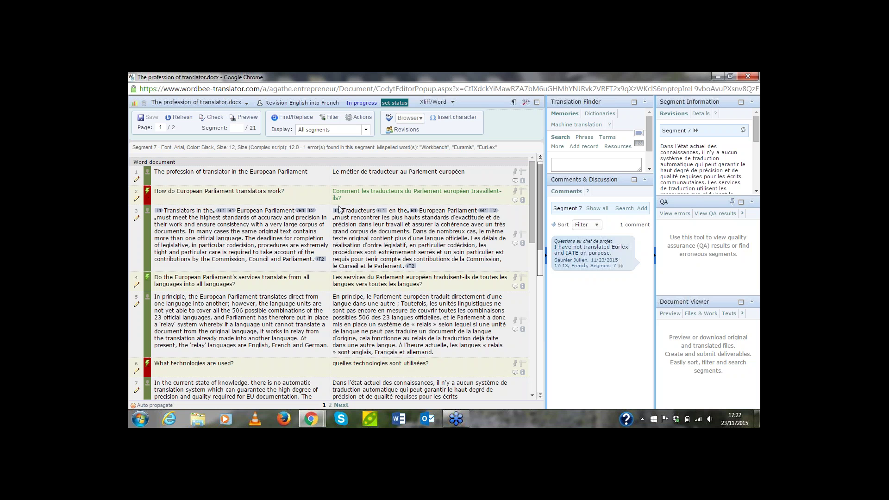
{"action": "left_click", "coordinate": [515, 201]}
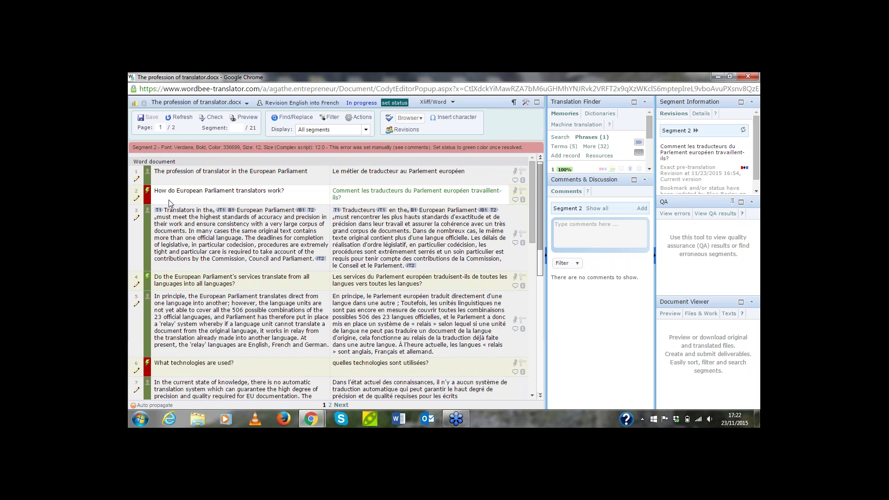
Send the revision back to the translator with problems, keeping the job open for team interaction
{"action": "left_click", "coordinate": [402, 103]}
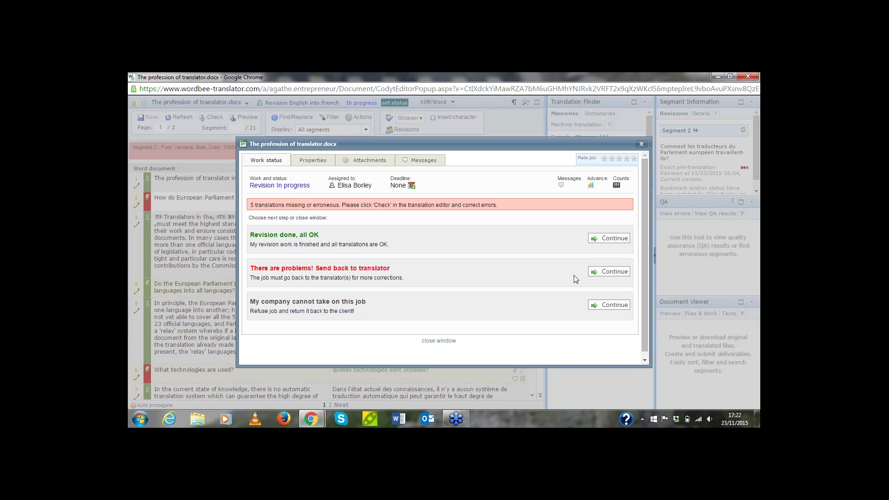
{"action": "left_click", "coordinate": [612, 273]}
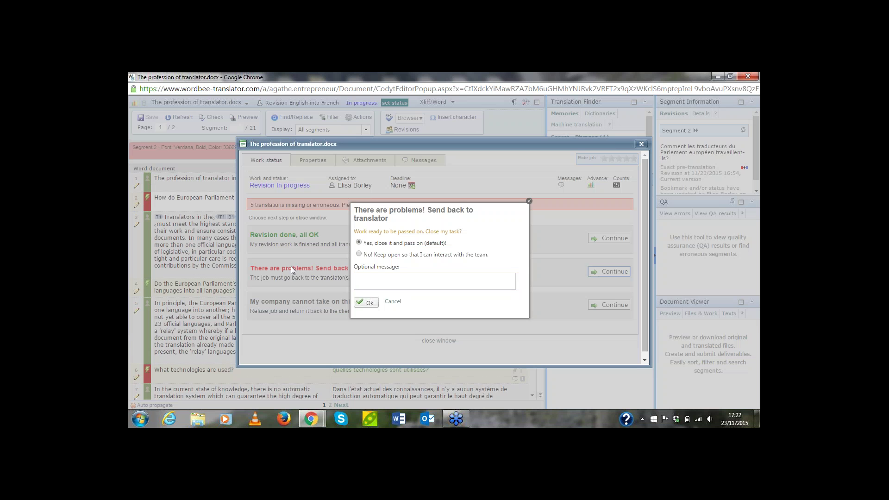
{"action": "left_click", "coordinate": [359, 254]}
{"action": "left_click", "coordinate": [369, 303]}
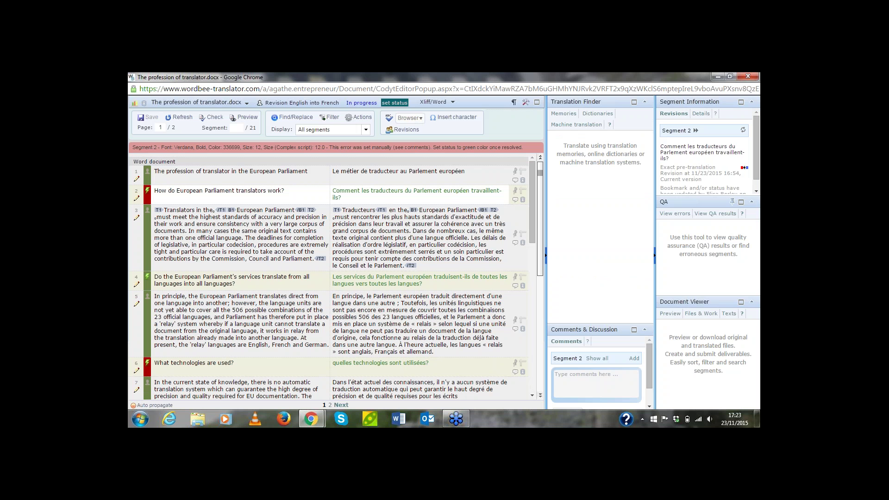
Turn segments 2, 12, 16, 17, 18, 19 and 20 from red to resolved green
{"action": "left_click", "coordinate": [149, 202]}
{"action": "scroll", "coordinate": [174, 377], "scroll_direction": "down", "scroll_amount": 1}
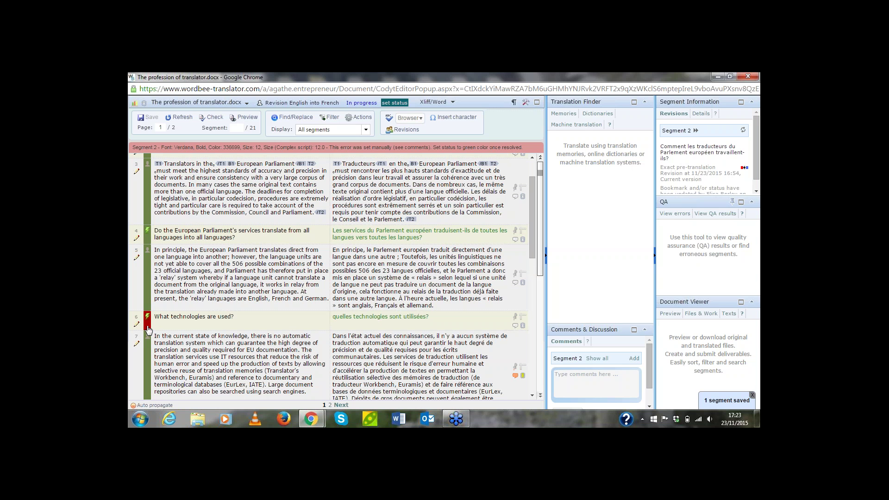
{"action": "scroll", "coordinate": [148, 330], "scroll_direction": "down", "scroll_amount": 5}
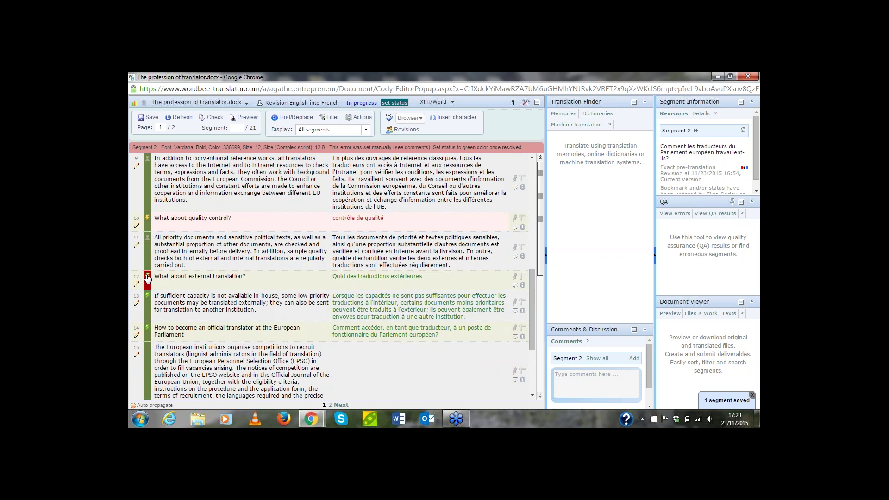
{"action": "left_click", "coordinate": [147, 278]}
{"action": "scroll", "coordinate": [160, 292], "scroll_direction": "down", "scroll_amount": 3}
{"action": "left_click", "coordinate": [148, 299]}
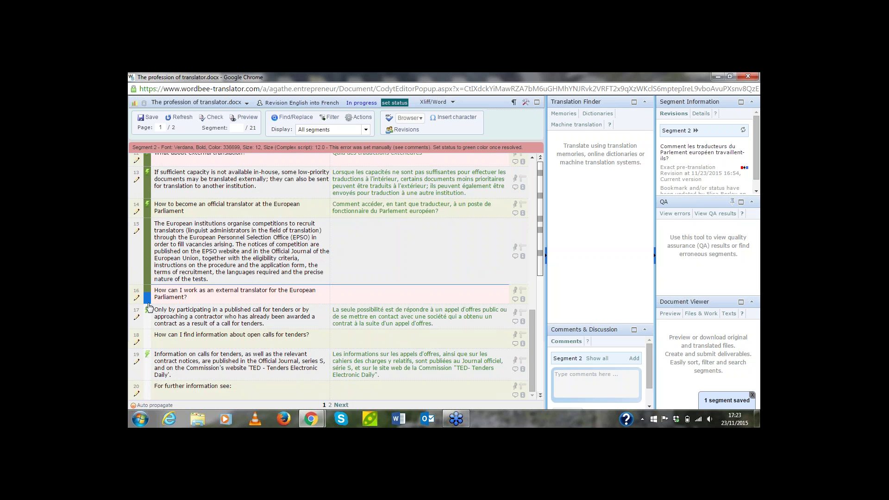
{"action": "left_click", "coordinate": [147, 321]}
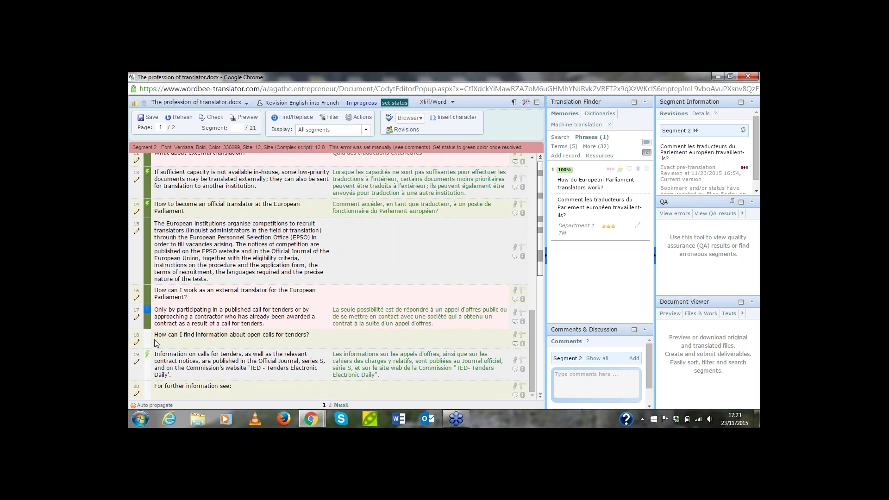
{"action": "left_click", "coordinate": [147, 343]}
{"action": "left_click", "coordinate": [146, 373]}
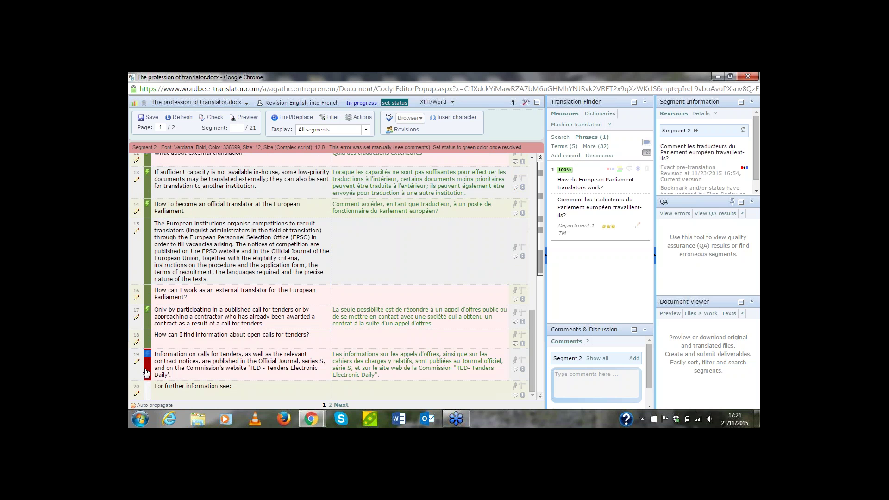
{"action": "left_click", "coordinate": [146, 395]}
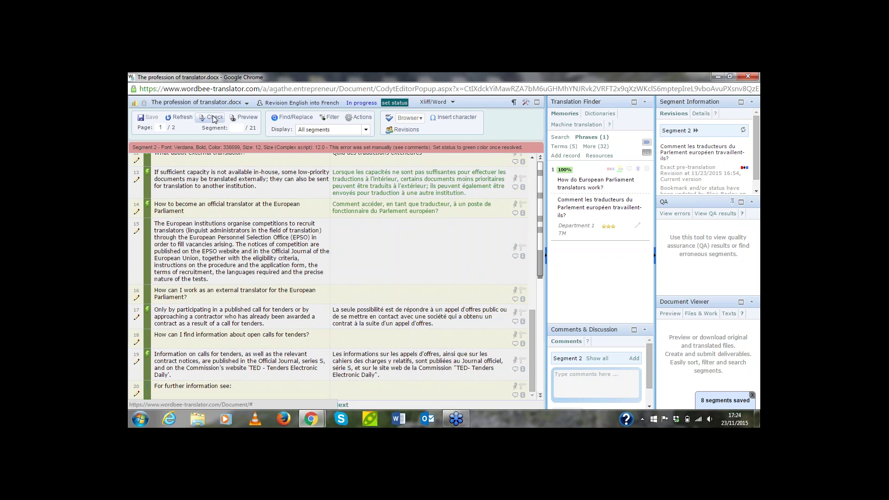
Run a new QA check with the translator profile and view its single missing-translation result
{"action": "left_click", "coordinate": [376, 250]}
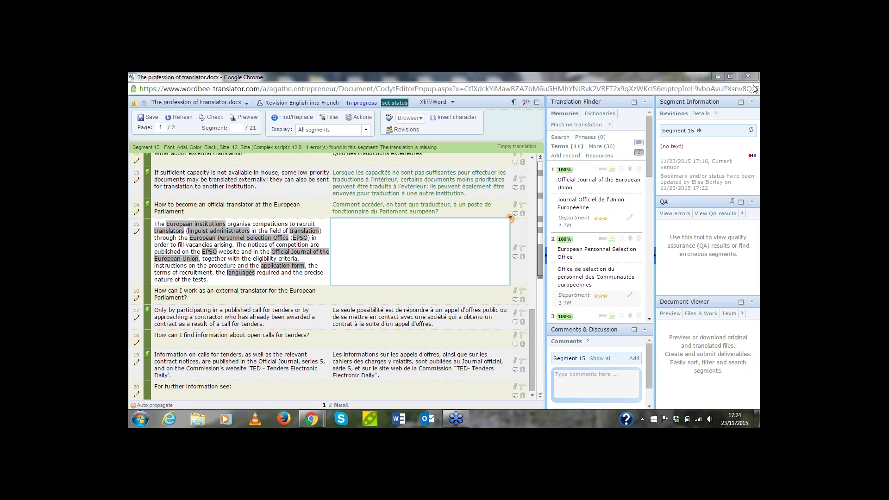
{"action": "left_click", "coordinate": [716, 214]}
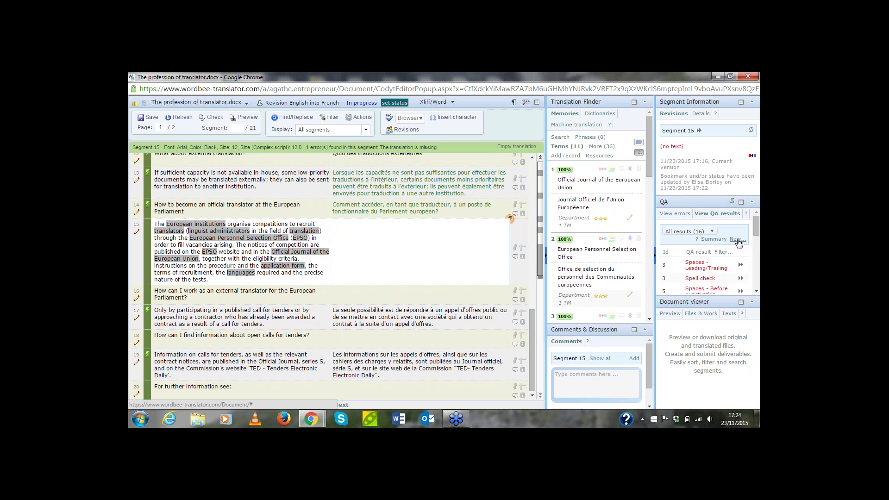
{"action": "left_click", "coordinate": [737, 240]}
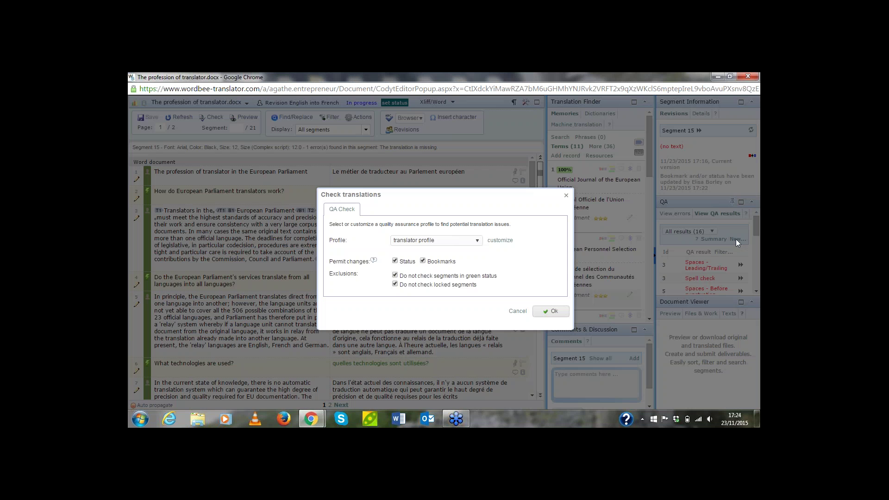
{"action": "left_click", "coordinate": [540, 315]}
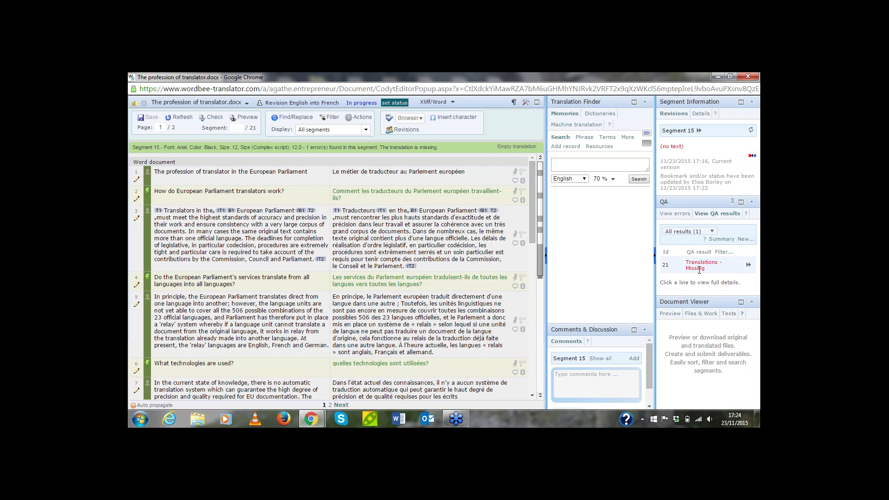
{"action": "left_click", "coordinate": [699, 266]}
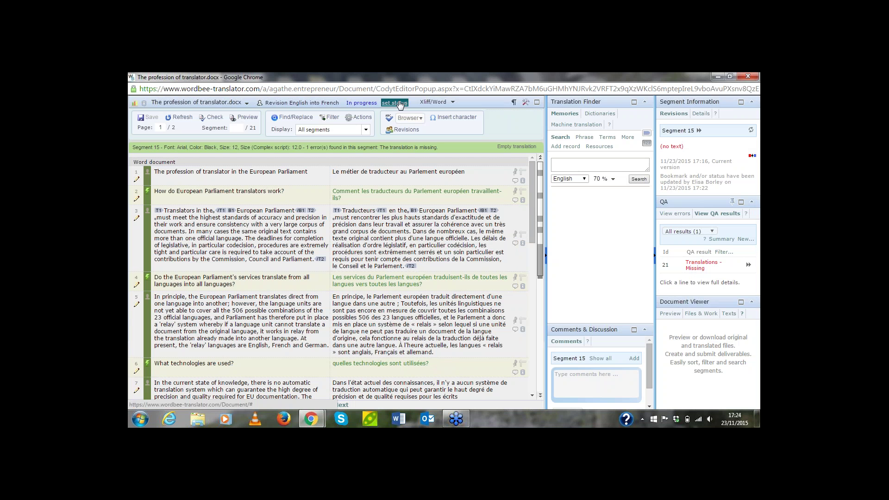
Set the job status to 'Revision done, all OK' and confirm
{"action": "left_click", "coordinate": [401, 105]}
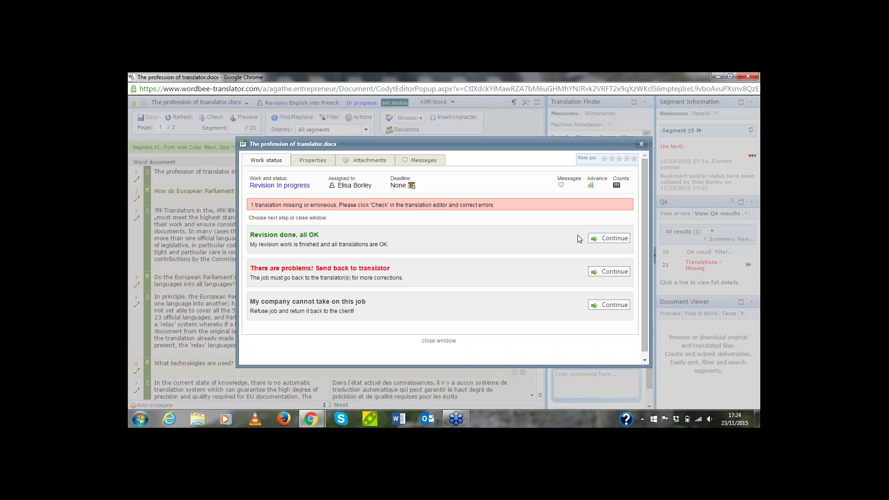
{"action": "left_click", "coordinate": [606, 238]}
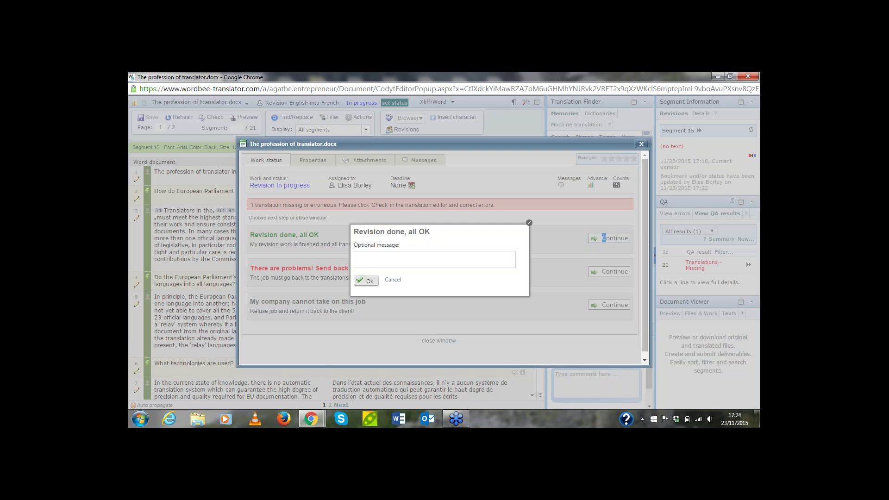
{"action": "left_click", "coordinate": [365, 284]}
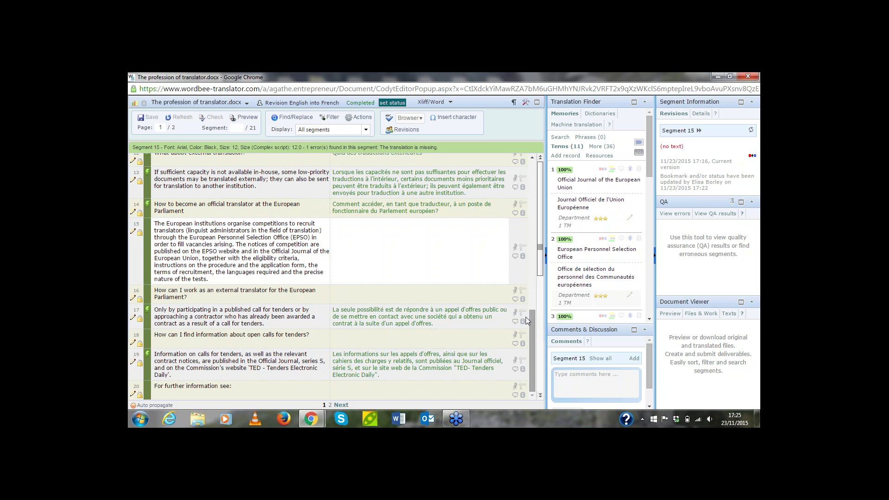
Close the editor, log out, and log in with the other user's ID and password
{"action": "left_click", "coordinate": [746, 76]}
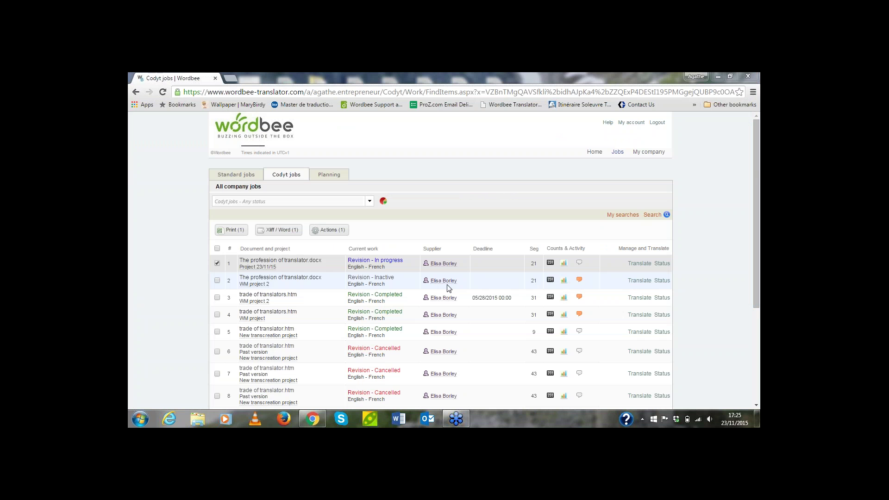
{"action": "left_click", "coordinate": [658, 122]}
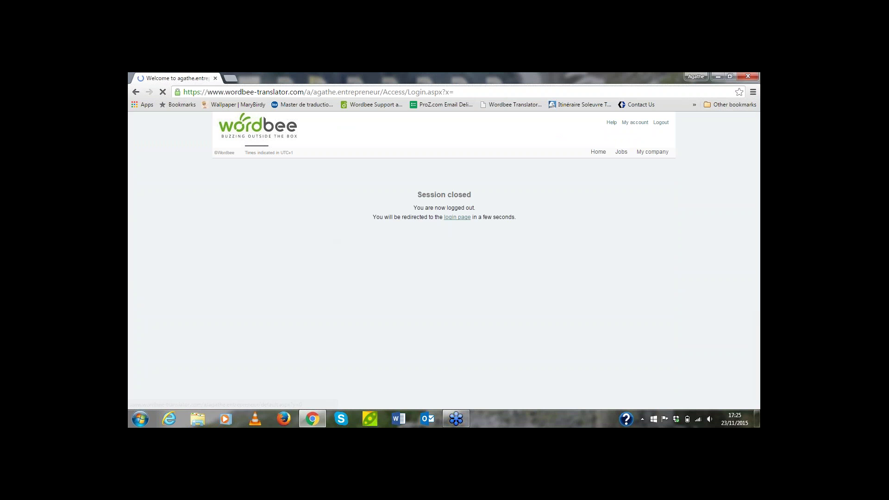
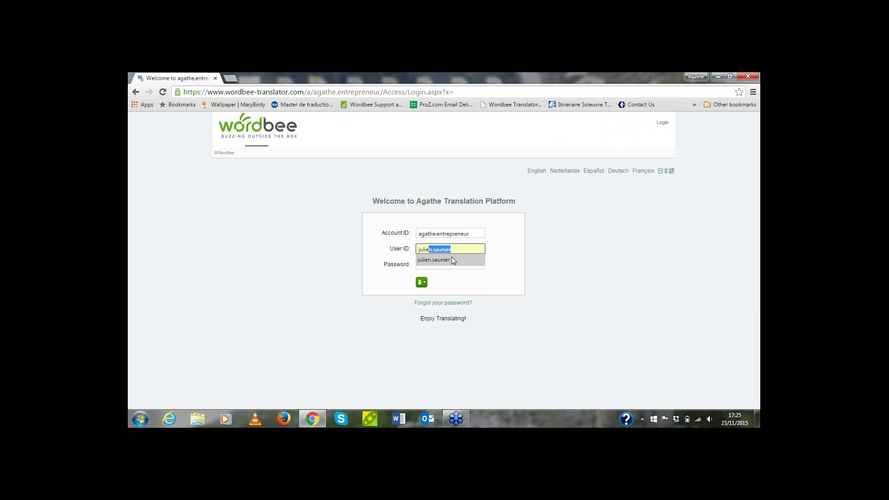
{"action": "left_click", "coordinate": [453, 259]}
{"action": "left_click", "coordinate": [454, 263]}
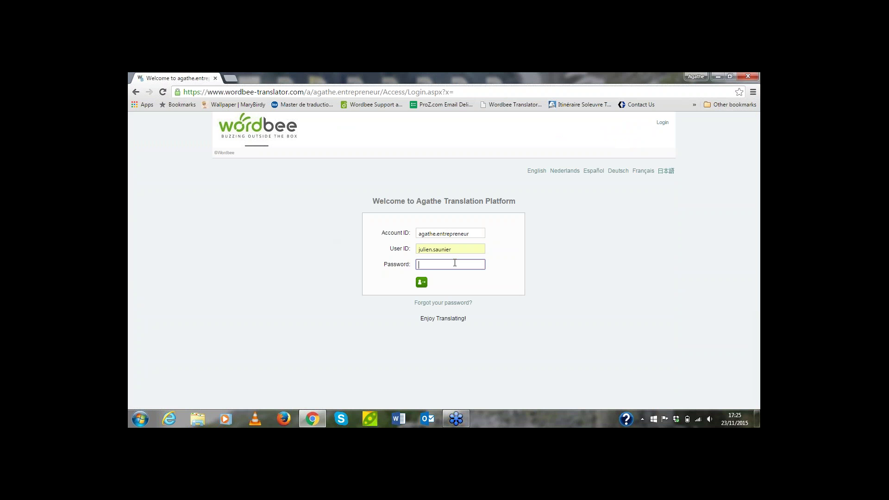
{"action": "type", "text": "•••••••••••••••"}
{"action": "key", "text": "Return"}
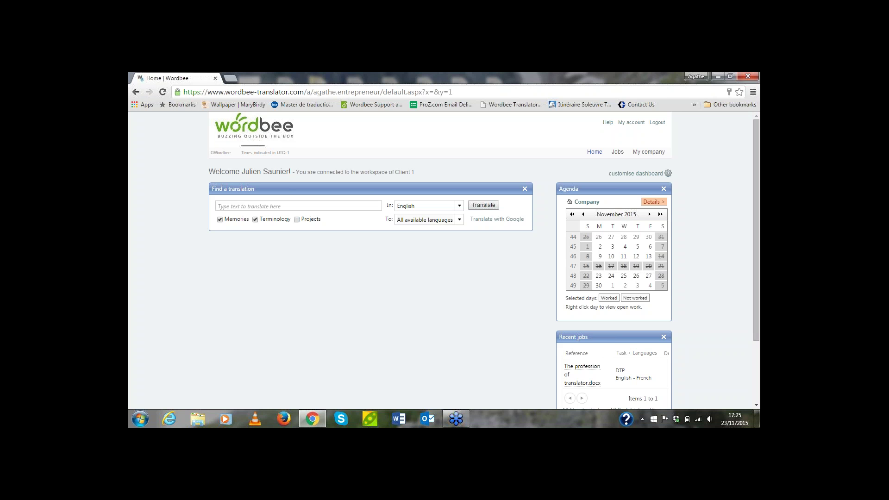
From Jobs, start work on the English-to-French DTP job and open it in the translation editor
{"action": "left_click", "coordinate": [620, 153]}
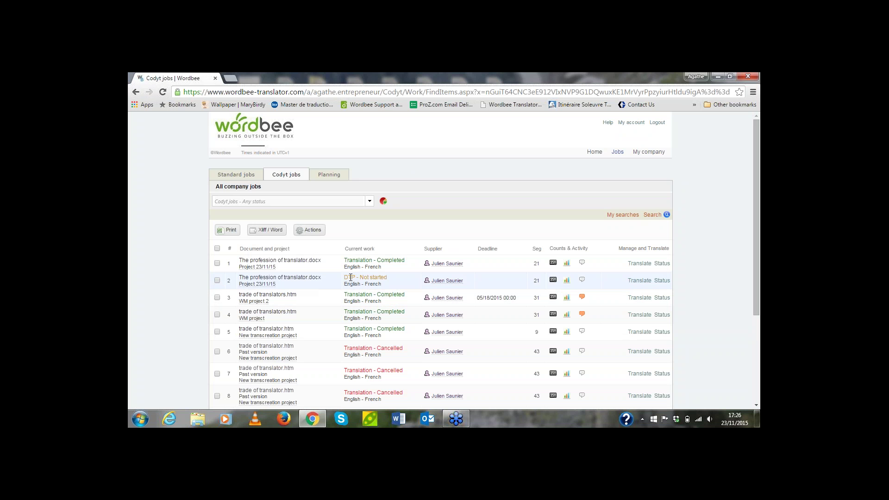
{"action": "left_click", "coordinate": [662, 281]}
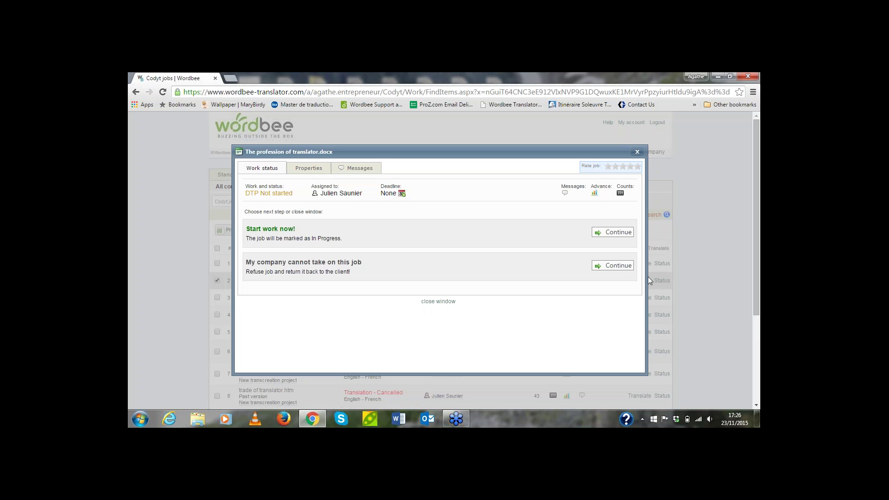
{"action": "left_click", "coordinate": [606, 232]}
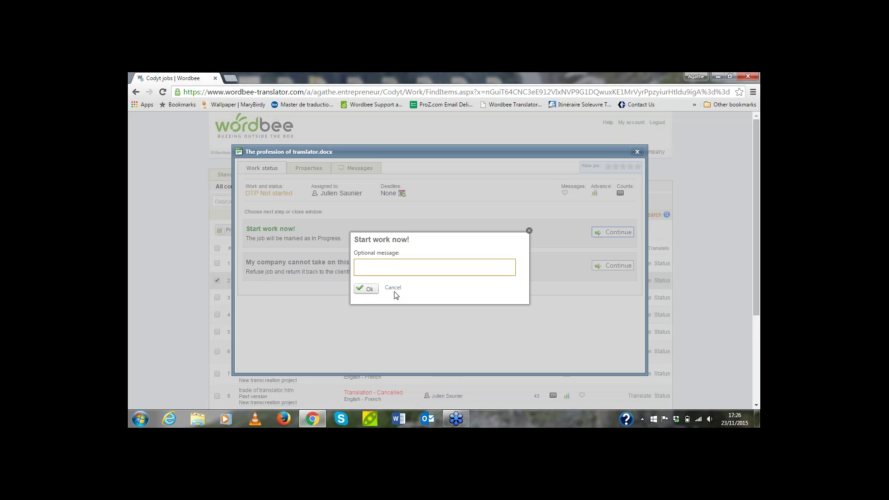
{"action": "left_click", "coordinate": [369, 289]}
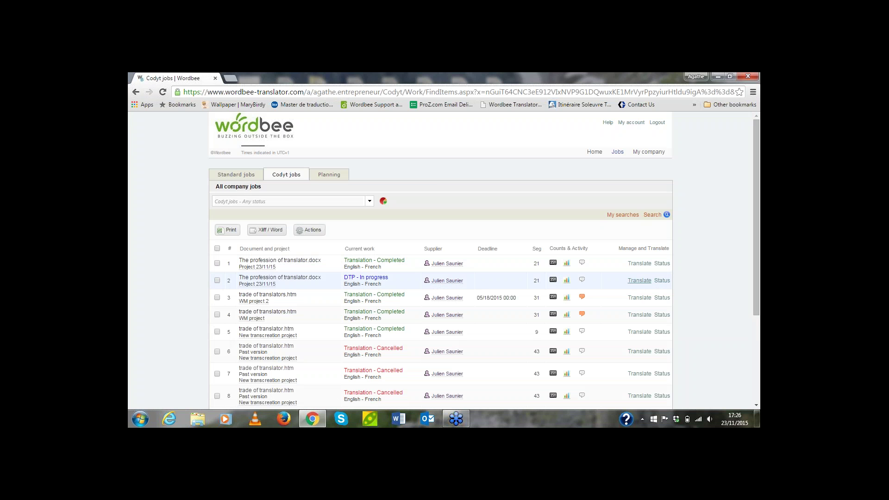
{"action": "left_click", "coordinate": [638, 281]}
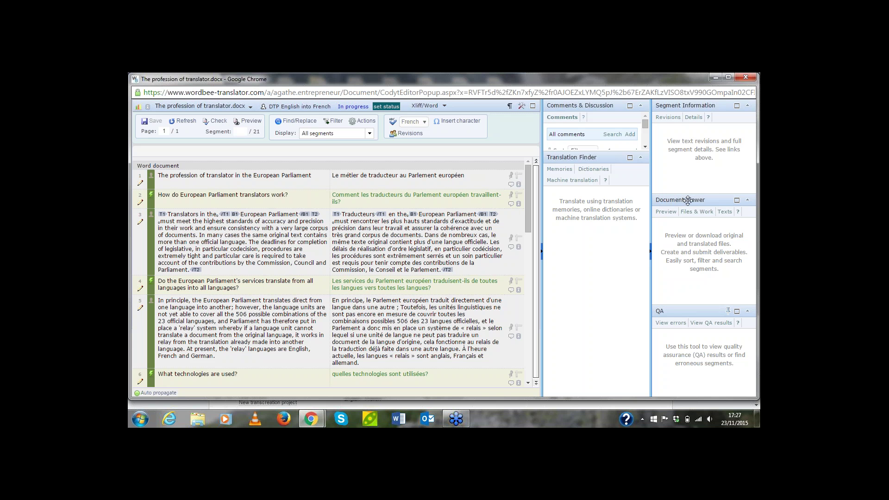
Download the French The profession of translator as a Word file and open it editable
{"action": "left_click", "coordinate": [697, 216]}
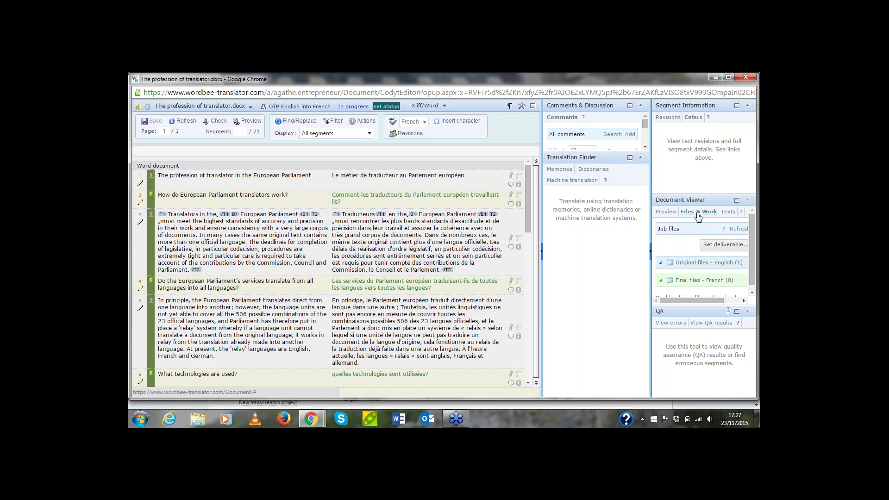
{"action": "left_click", "coordinate": [671, 214]}
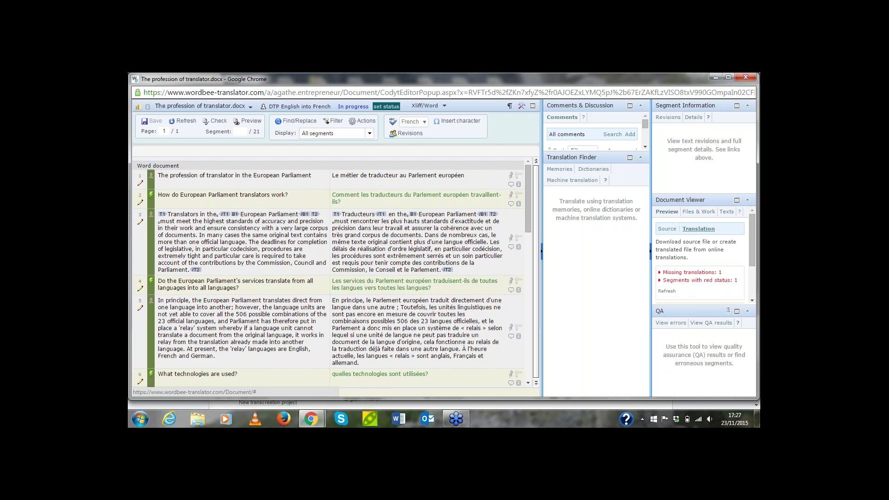
{"action": "left_click_drag", "start_coordinate": [754, 229], "coordinate": [752, 260]}
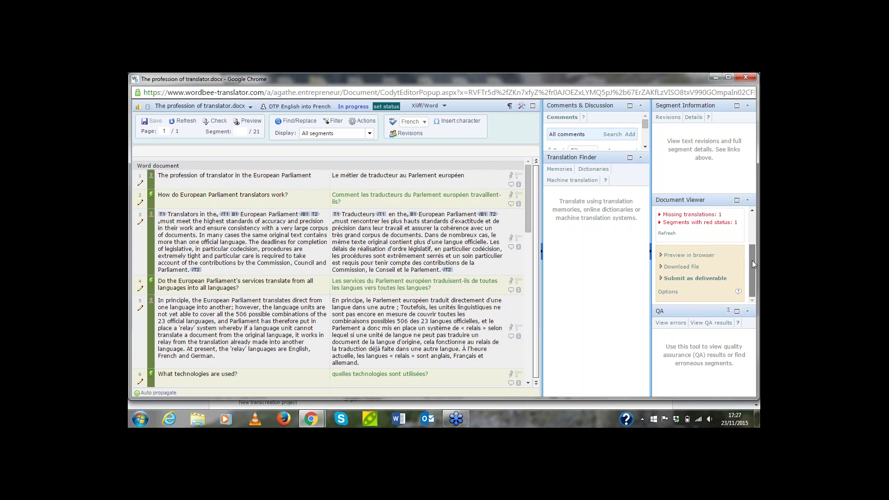
{"action": "left_click", "coordinate": [689, 267]}
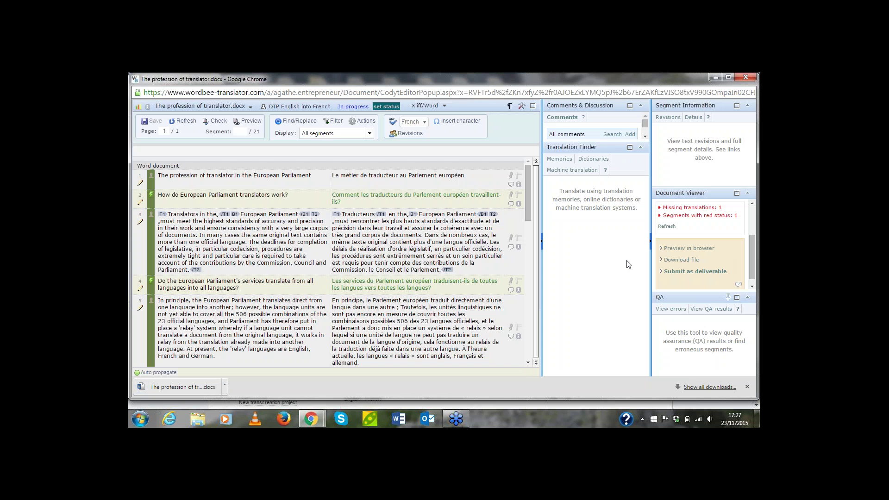
{"action": "left_click", "coordinate": [751, 208]}
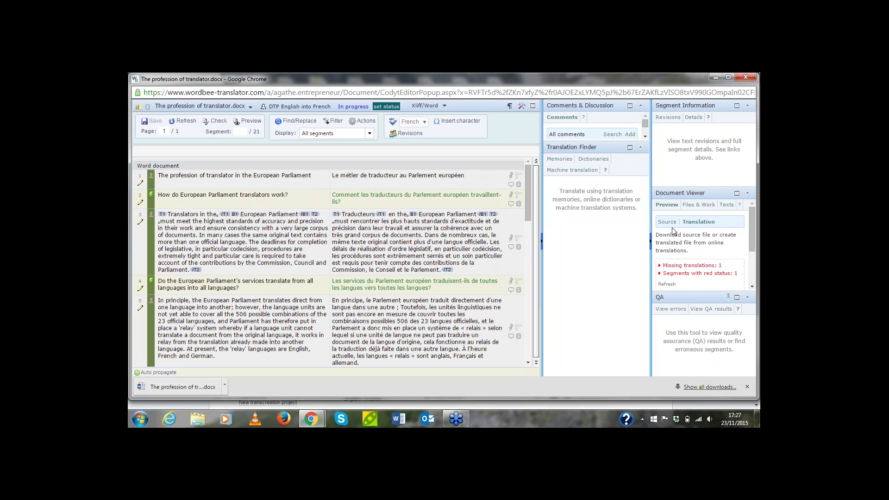
{"action": "left_click", "coordinate": [667, 222]}
{"action": "left_click", "coordinate": [680, 281]}
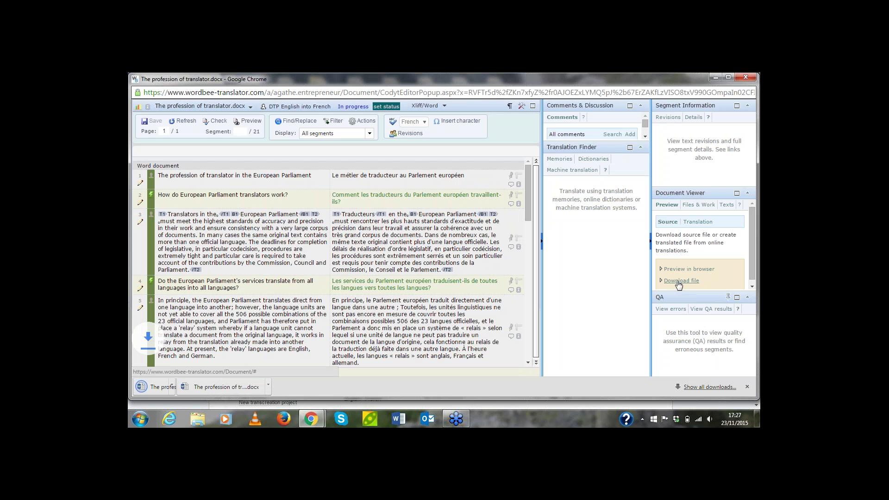
{"action": "left_click", "coordinate": [286, 389]}
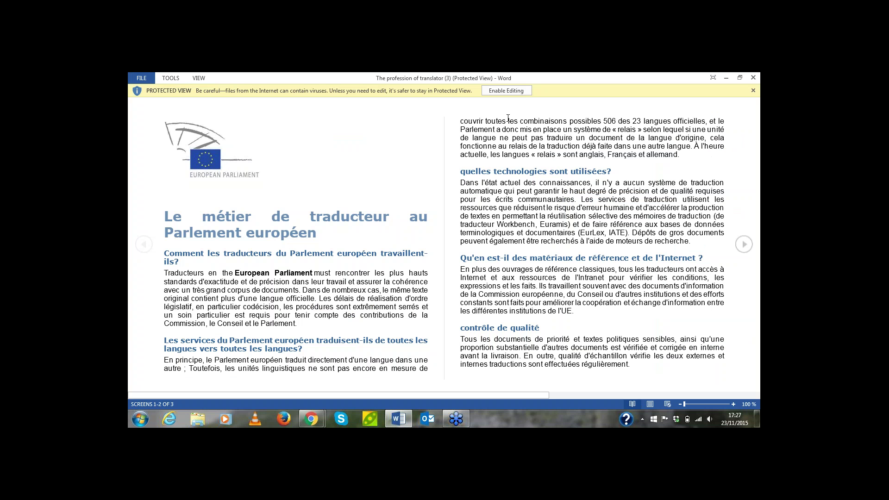
{"action": "left_click", "coordinate": [506, 90]}
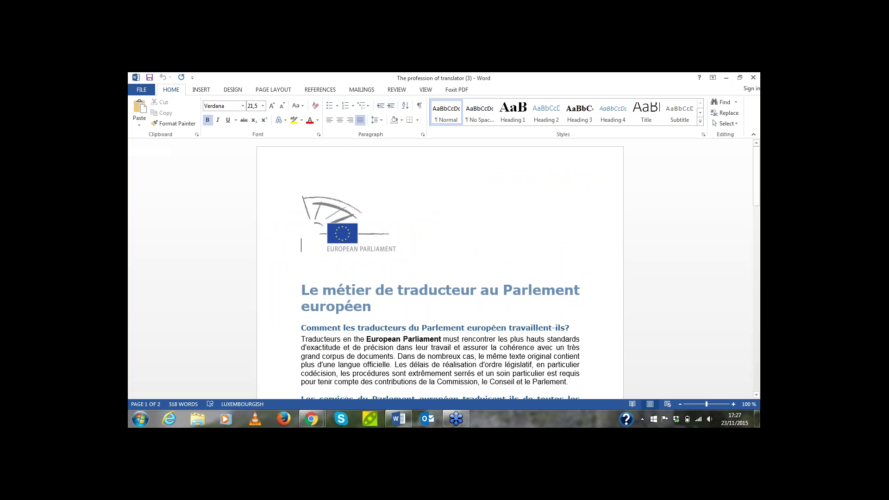
Preview the English original document in the browser from Wordbee
{"action": "left_click_drag", "start_coordinate": [756, 171], "coordinate": [758, 207]}
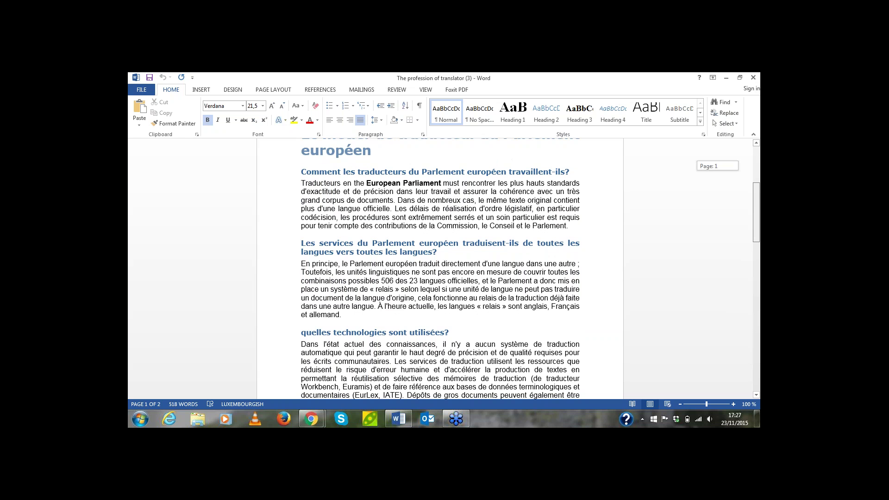
{"action": "left_click", "coordinate": [725, 78]}
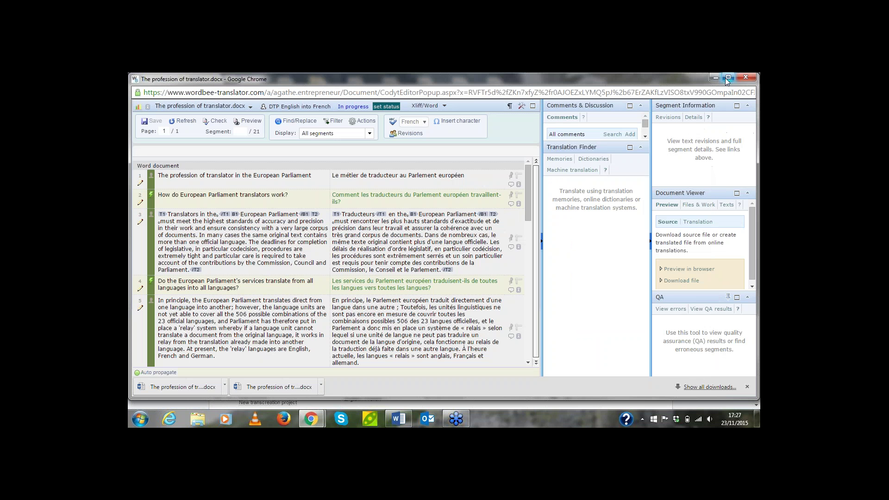
{"action": "left_click", "coordinate": [684, 270]}
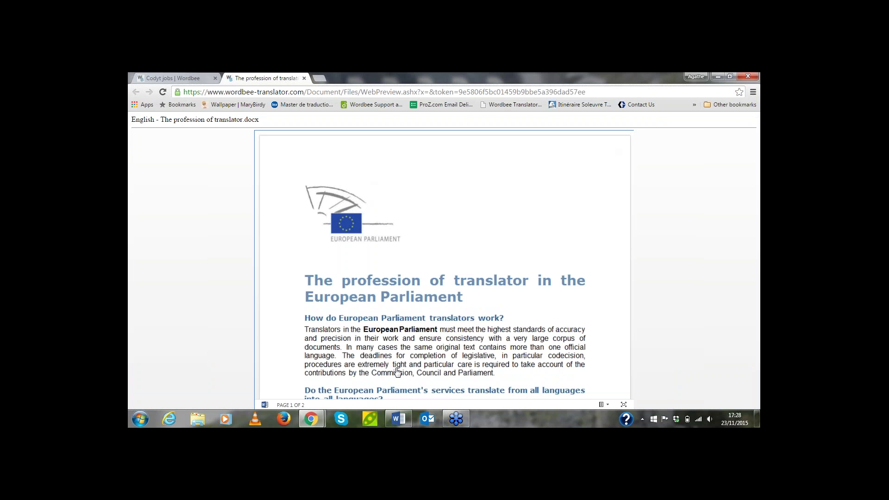
Scroll through the 2-page French document in Word to compare it with the original
{"action": "left_click", "coordinate": [398, 419]}
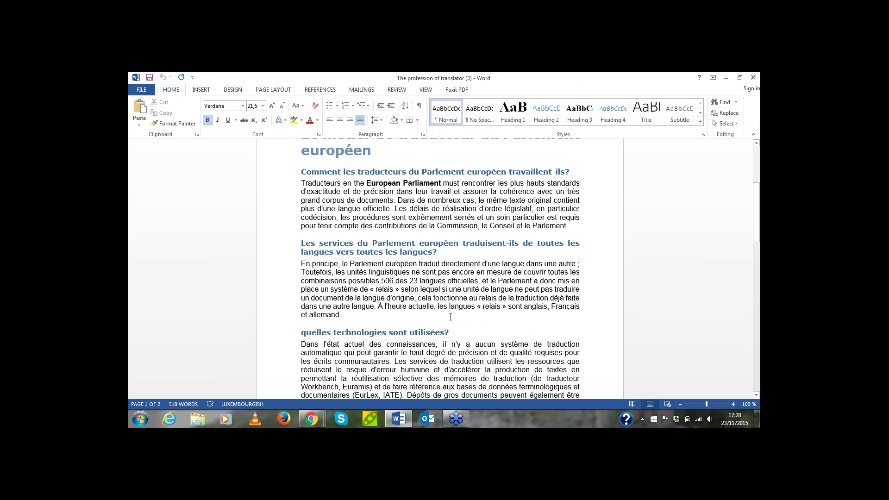
{"action": "scroll", "coordinate": [450, 316], "scroll_direction": "up", "scroll_amount": 5}
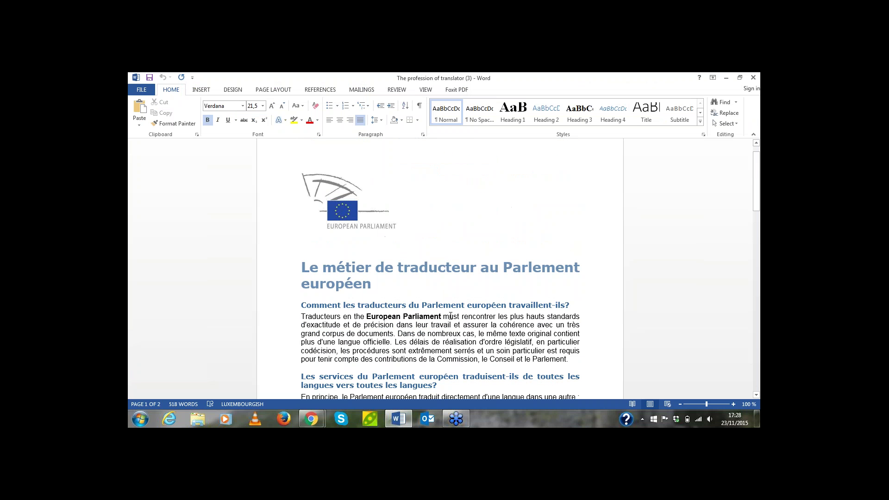
{"action": "scroll", "coordinate": [451, 316], "scroll_direction": "down", "scroll_amount": 6}
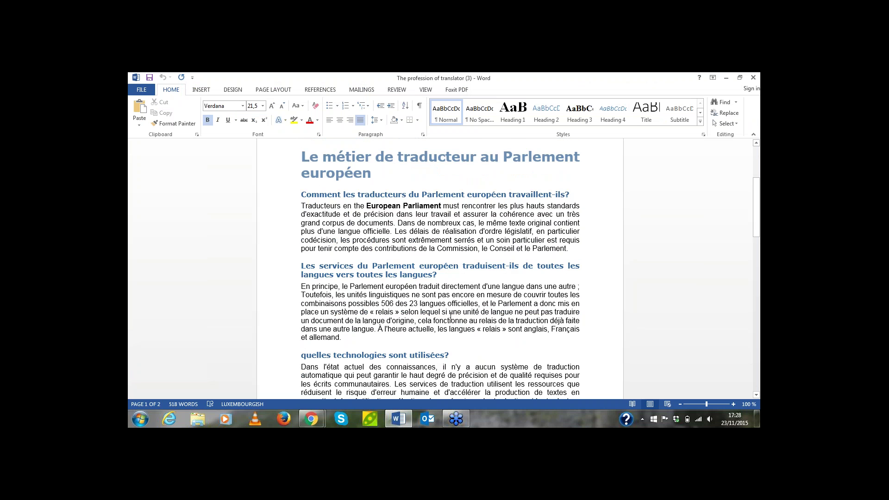
{"action": "scroll", "coordinate": [450, 316], "scroll_direction": "down", "scroll_amount": 8}
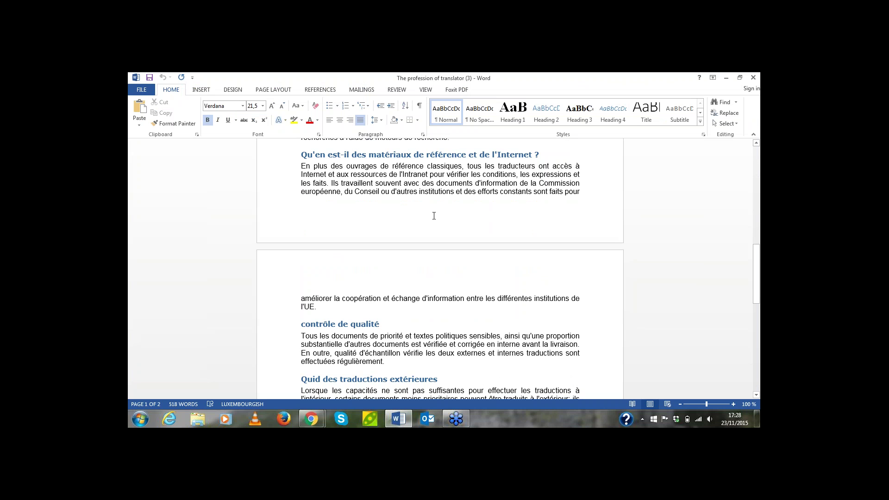
{"action": "scroll", "coordinate": [434, 216], "scroll_direction": "up", "scroll_amount": 2}
{"action": "scroll", "coordinate": [434, 216], "scroll_direction": "down", "scroll_amount": 7}
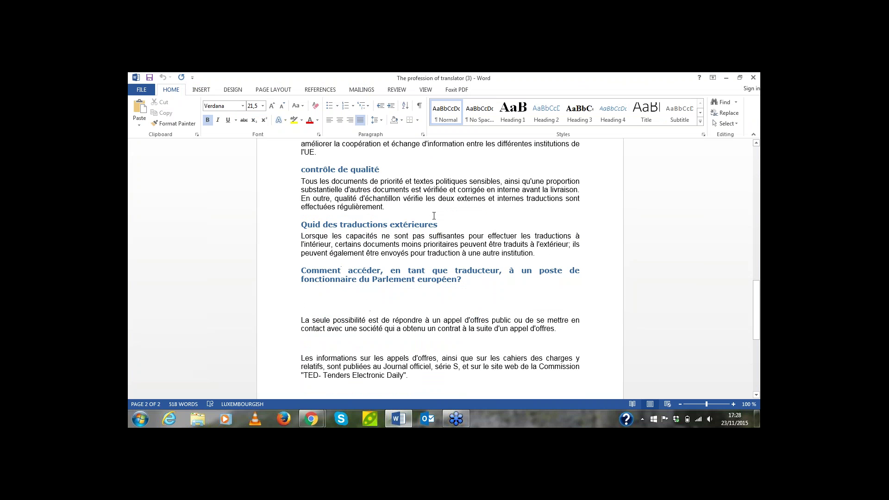
{"action": "scroll", "coordinate": [434, 216], "scroll_direction": "down", "scroll_amount": 4}
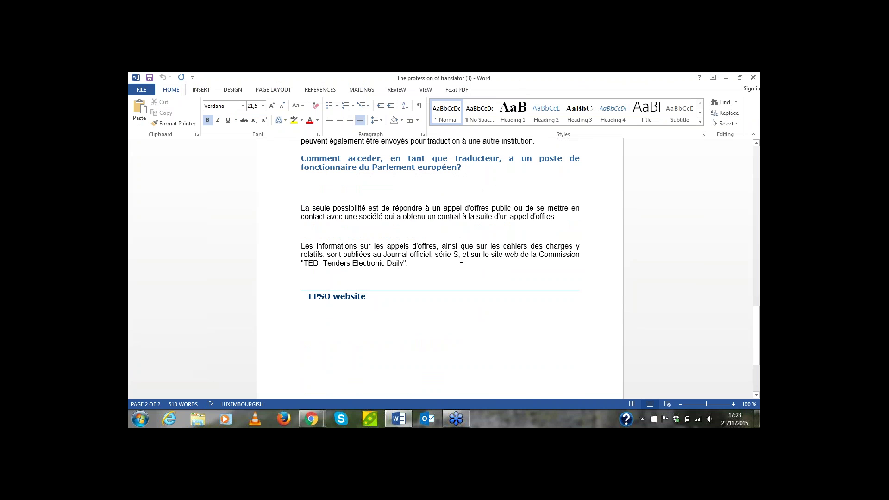
{"action": "scroll", "coordinate": [462, 260], "scroll_direction": "up", "scroll_amount": 6}
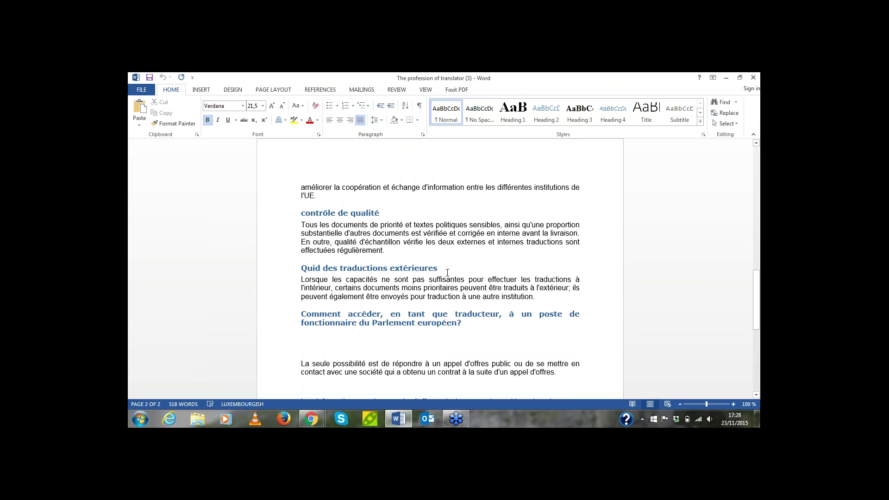
Delete the empty line below the heading in the French document
{"action": "left_click", "coordinate": [312, 342]}
{"action": "key", "text": "BackSpace"}
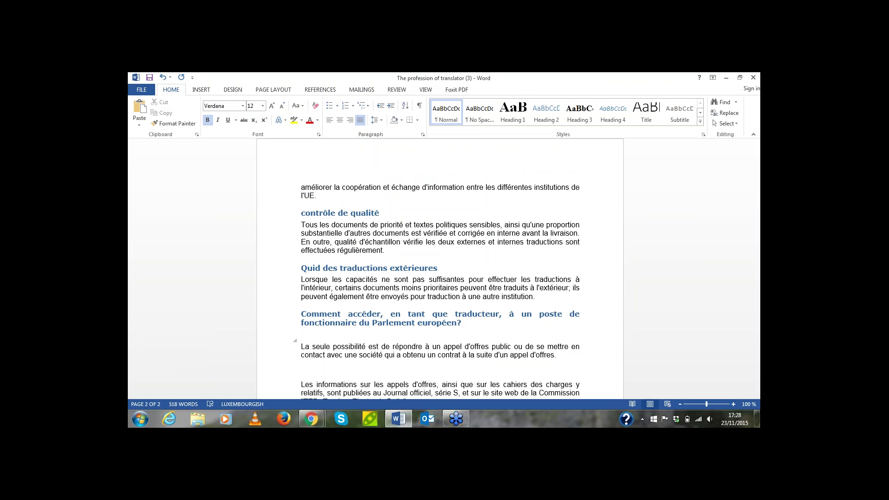
{"action": "left_click", "coordinate": [302, 365]}
{"action": "scroll", "coordinate": [414, 374], "scroll_direction": "down", "scroll_amount": 3}
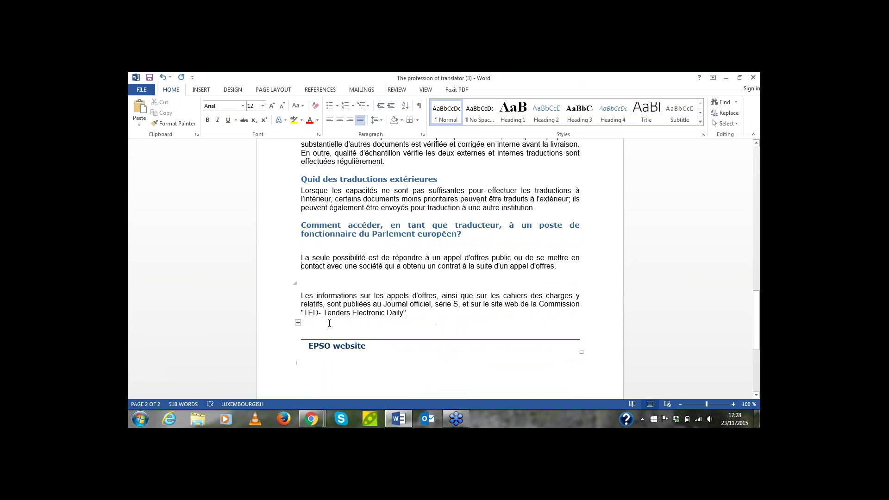
{"action": "left_click", "coordinate": [309, 328]}
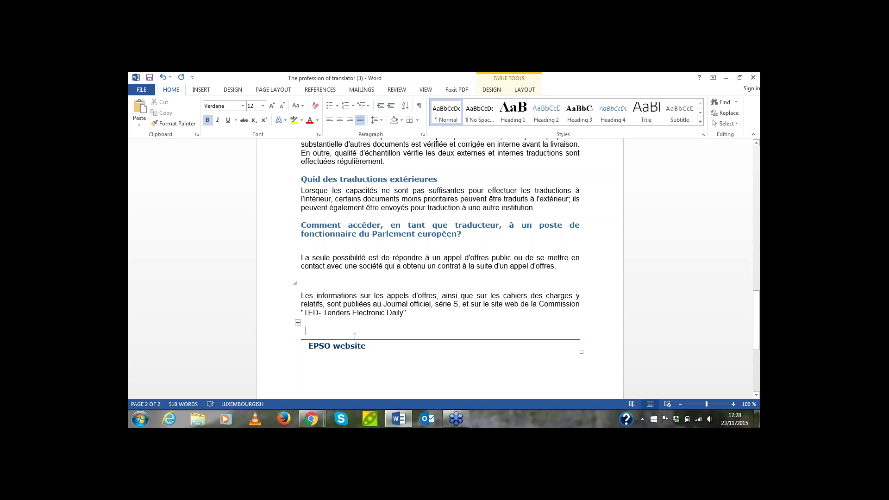
{"action": "scroll", "coordinate": [562, 249], "scroll_direction": "up", "scroll_amount": 20}
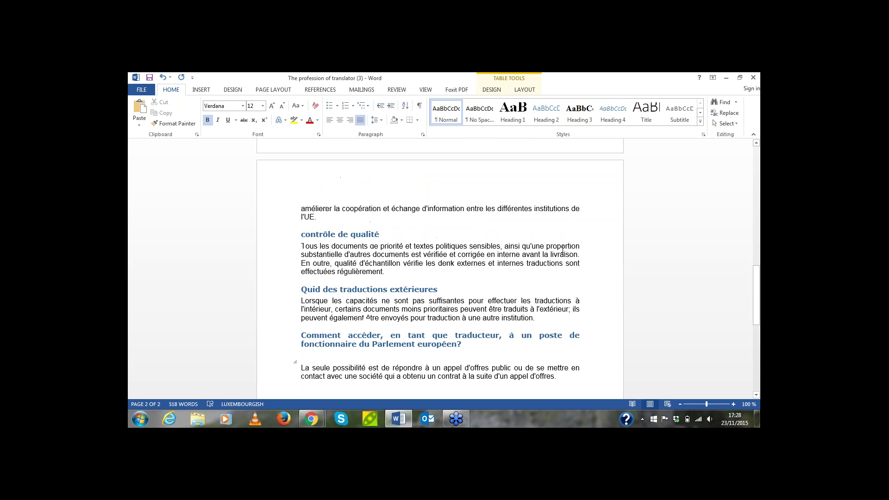
{"action": "scroll", "coordinate": [562, 248], "scroll_direction": "up", "scroll_amount": 8}
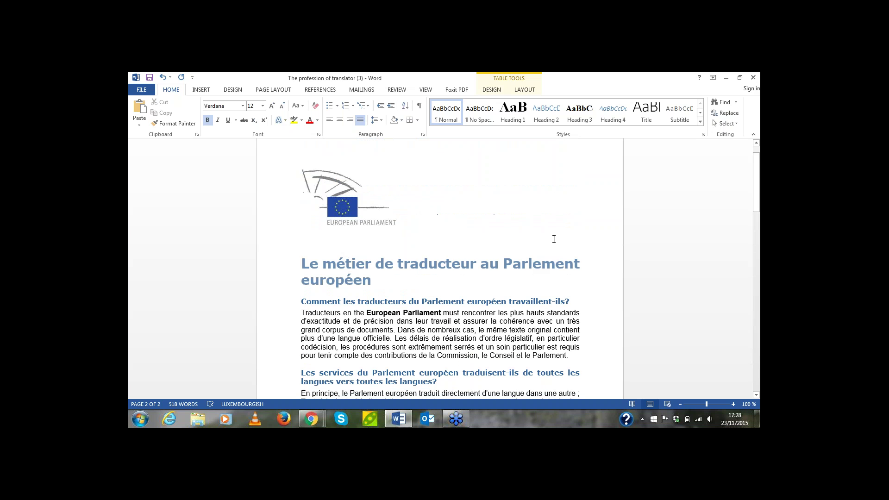
Colour the title and the first four section headings red, through the reference materials heading
{"action": "triple_click", "coordinate": [344, 278]}
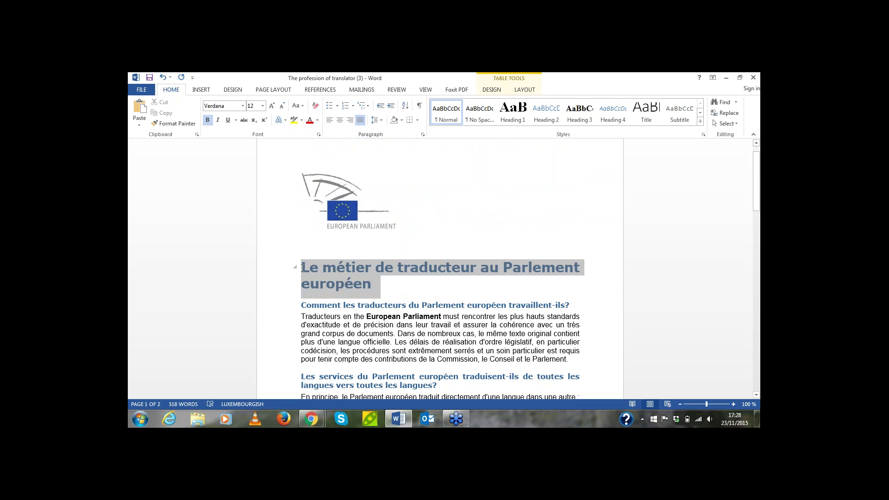
{"action": "left_click", "coordinate": [310, 120]}
{"action": "left_click_drag", "start_coordinate": [579, 305], "coordinate": [301, 306]}
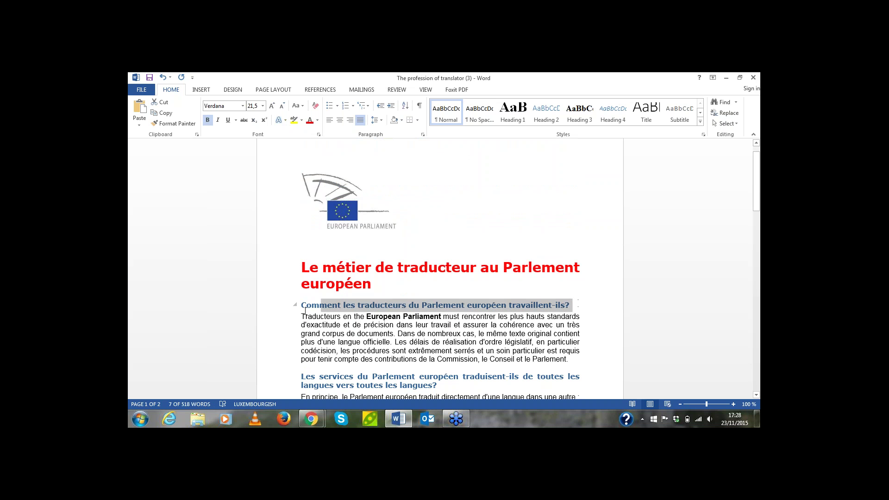
{"action": "left_click", "coordinate": [309, 120]}
{"action": "scroll", "coordinate": [442, 342], "scroll_direction": "down", "scroll_amount": 2}
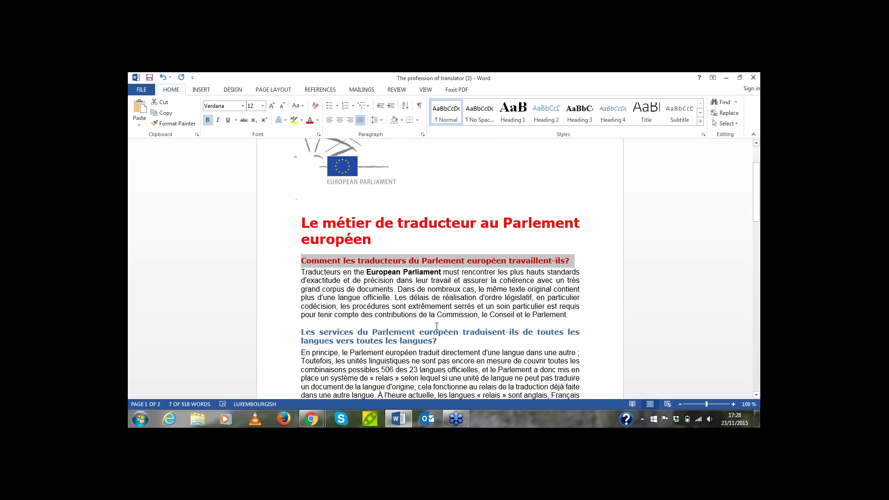
{"action": "left_click_drag", "start_coordinate": [442, 343], "coordinate": [311, 336]}
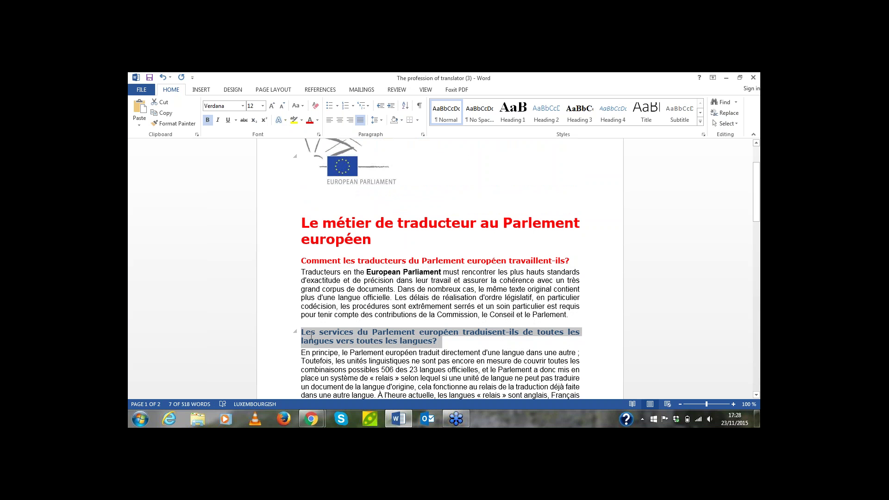
{"action": "left_click", "coordinate": [310, 120]}
{"action": "scroll", "coordinate": [466, 311], "scroll_direction": "down", "scroll_amount": 5}
{"action": "left_click_drag", "start_coordinate": [465, 312], "coordinate": [300, 311]}
{"action": "left_click", "coordinate": [310, 120]}
{"action": "scroll", "coordinate": [383, 275], "scroll_direction": "down", "scroll_amount": 4}
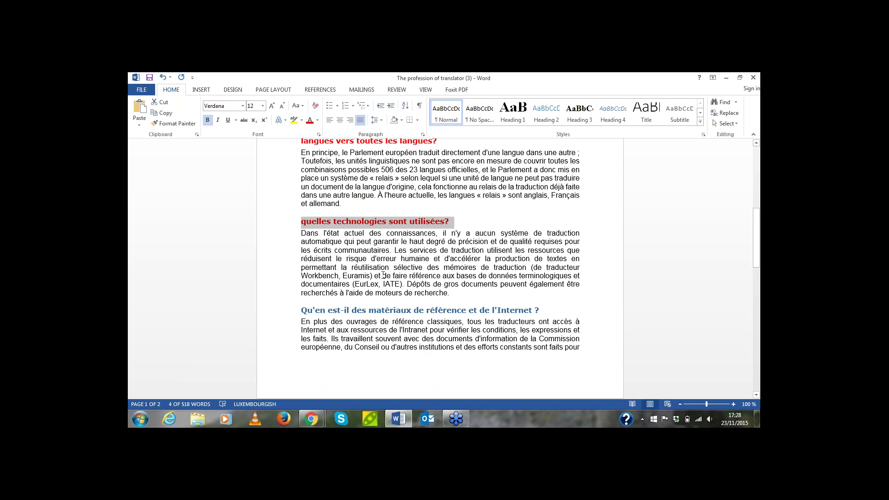
{"action": "left_click_drag", "start_coordinate": [545, 312], "coordinate": [301, 312]}
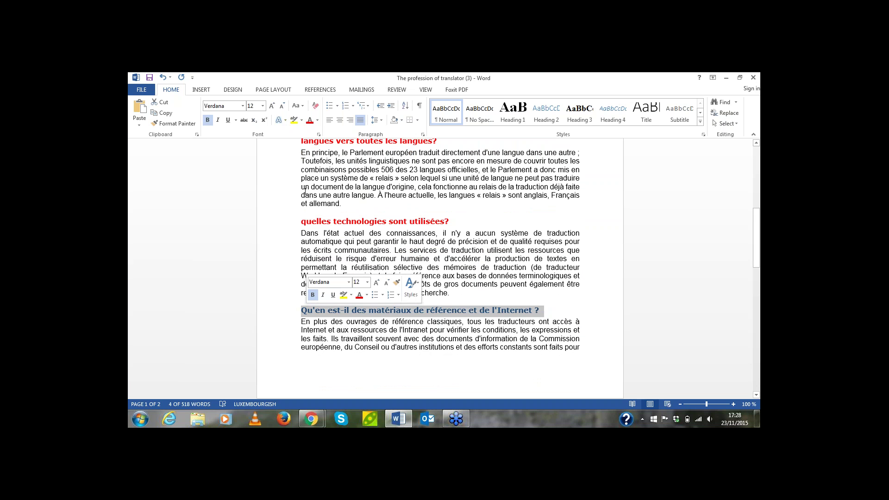
{"action": "left_click", "coordinate": [310, 120]}
Make the contrôle de qualité, Quid des traductions extérieures and final headings red, then save and close
{"action": "left_click", "coordinate": [320, 90]}
{"action": "scroll", "coordinate": [371, 319], "scroll_direction": "down", "scroll_amount": 7}
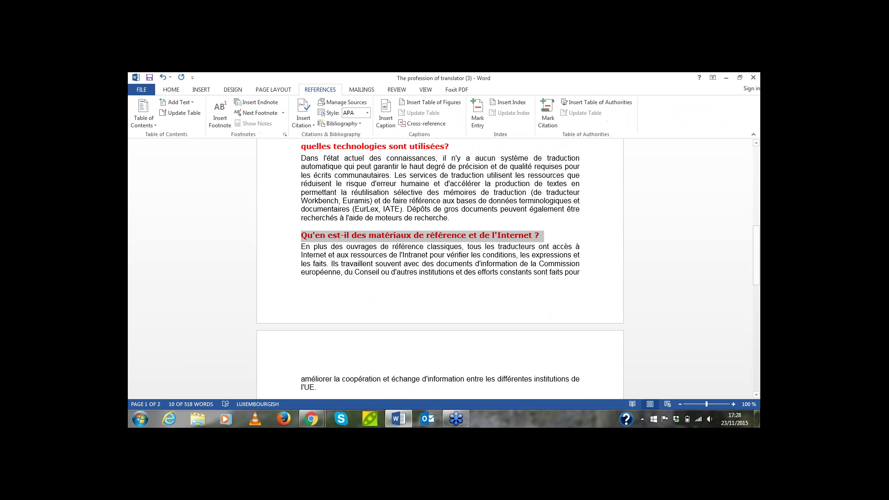
{"action": "left_click_drag", "start_coordinate": [381, 321], "coordinate": [300, 320]}
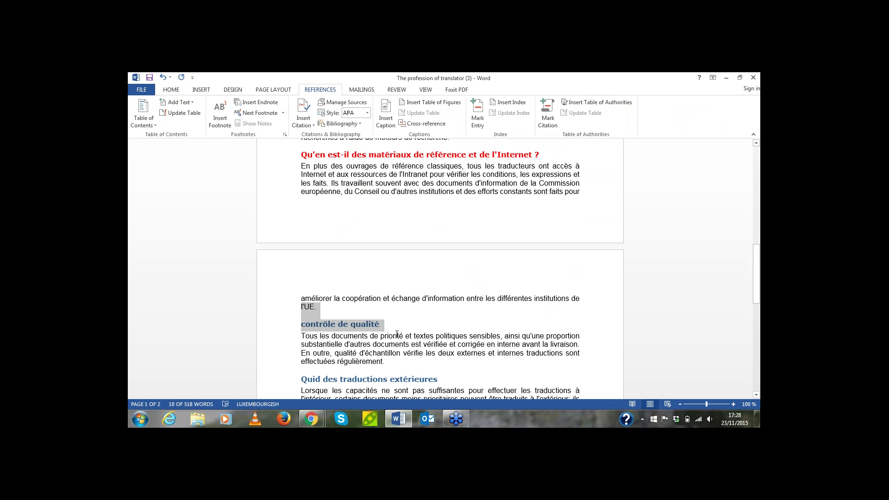
{"action": "left_click_drag", "start_coordinate": [386, 323], "coordinate": [301, 324]}
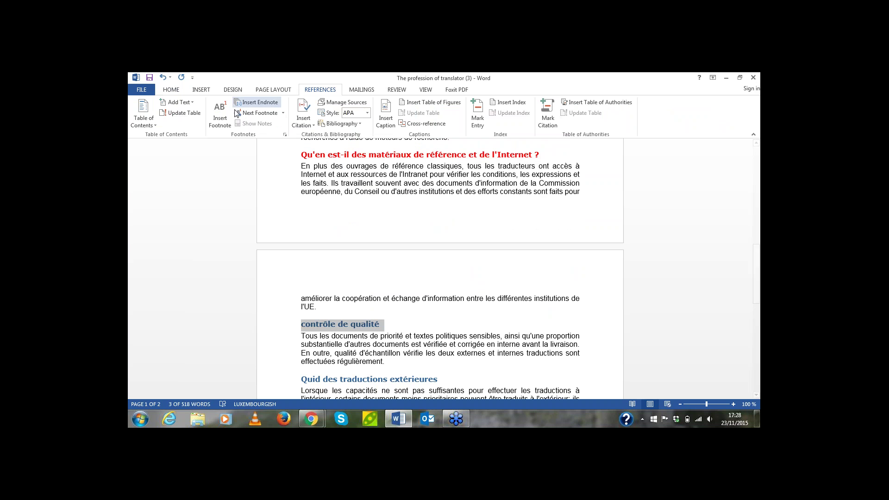
{"action": "left_click", "coordinate": [171, 90]}
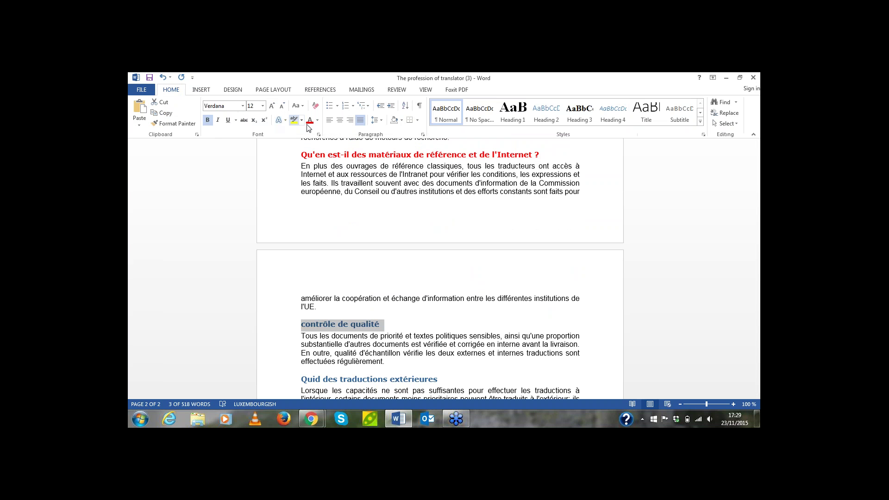
{"action": "left_click", "coordinate": [310, 120]}
{"action": "scroll", "coordinate": [445, 292], "scroll_direction": "down", "scroll_amount": 4}
{"action": "left_click_drag", "start_coordinate": [446, 292], "coordinate": [300, 291]}
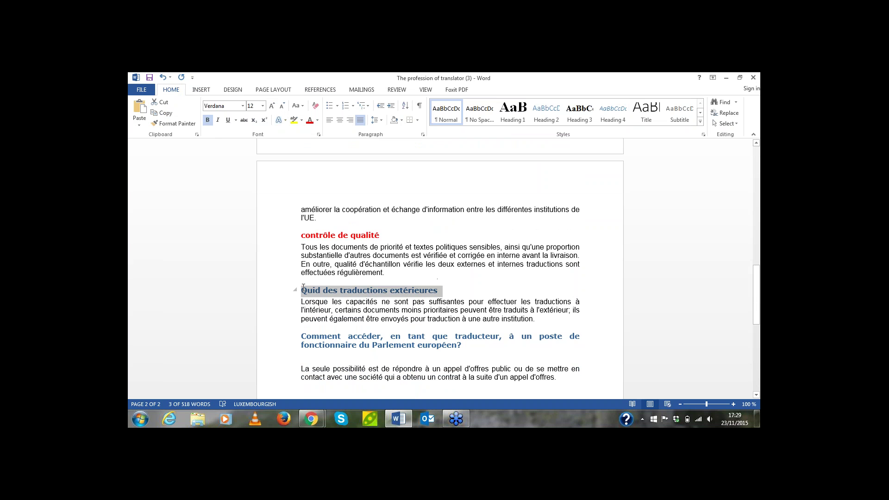
{"action": "left_click", "coordinate": [310, 120]}
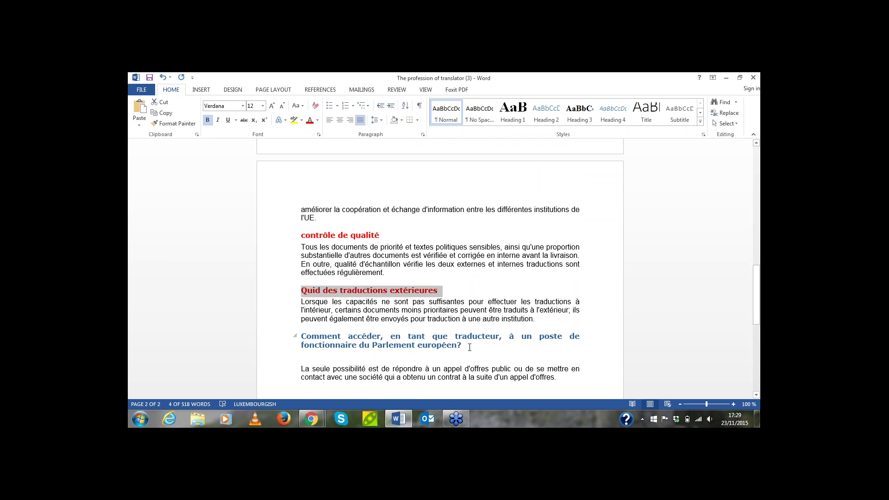
{"action": "left_click_drag", "start_coordinate": [465, 346], "coordinate": [299, 337]}
{"action": "left_click", "coordinate": [310, 120]}
{"action": "scroll", "coordinate": [356, 192], "scroll_direction": "down", "scroll_amount": 6}
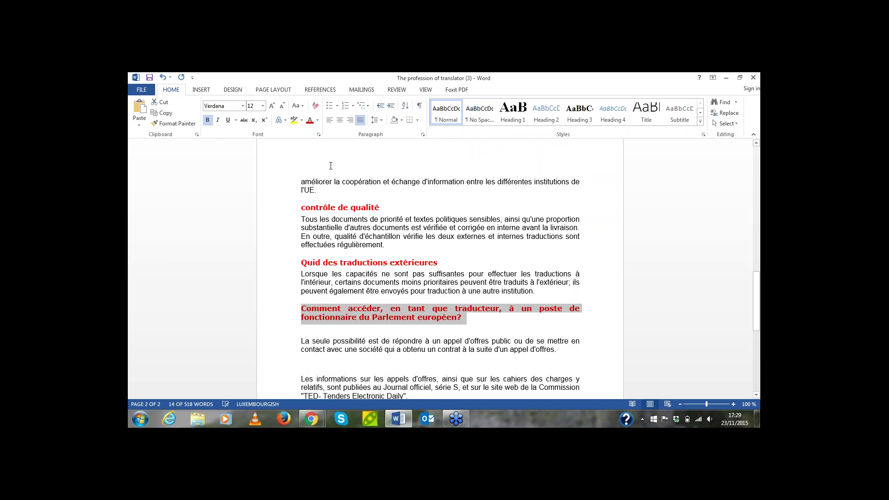
{"action": "scroll", "coordinate": [356, 192], "scroll_direction": "up", "scroll_amount": 5}
{"action": "left_click", "coordinate": [523, 179]}
{"action": "scroll", "coordinate": [515, 179], "scroll_direction": "up", "scroll_amount": 3}
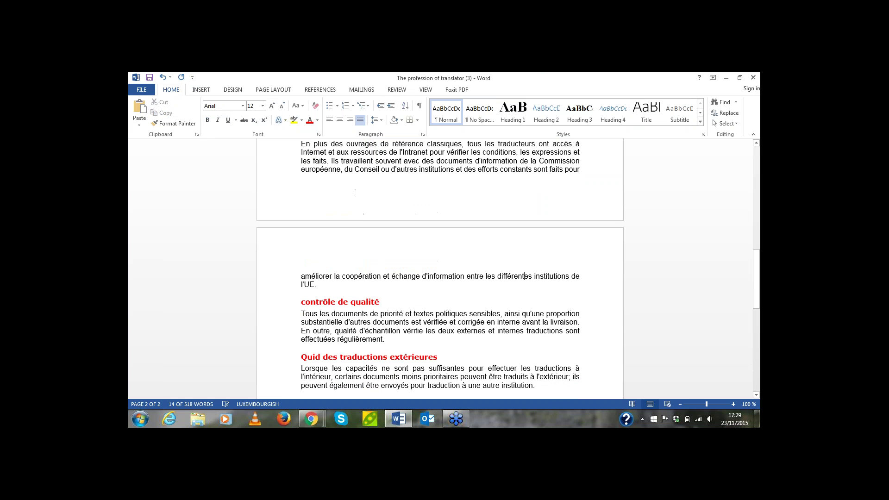
{"action": "scroll", "coordinate": [515, 183], "scroll_direction": "up", "scroll_amount": 13}
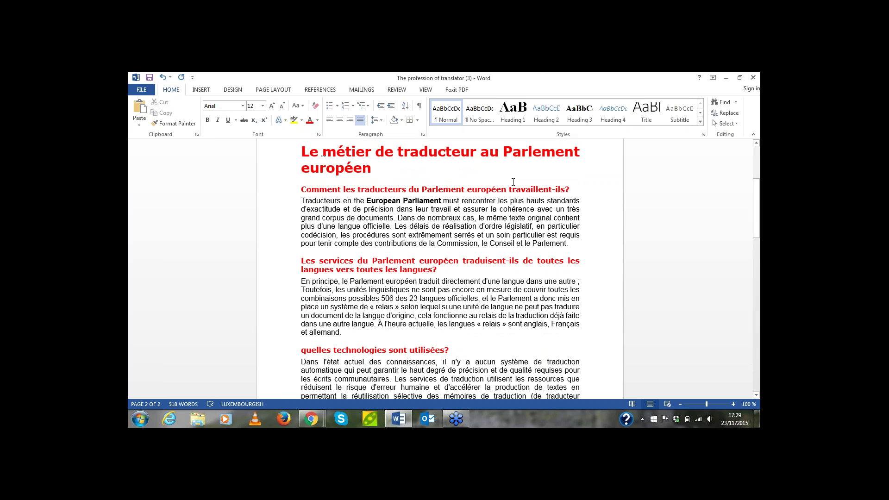
{"action": "left_click", "coordinate": [148, 77]}
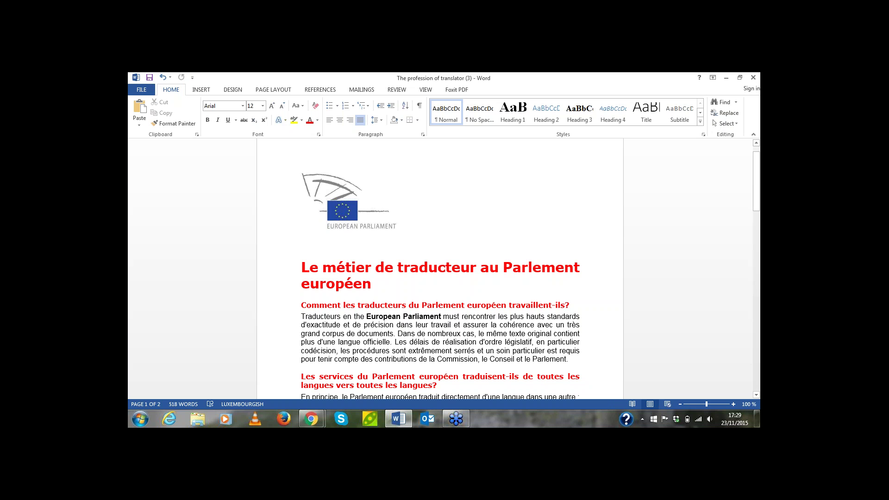
{"action": "left_click", "coordinate": [755, 78]}
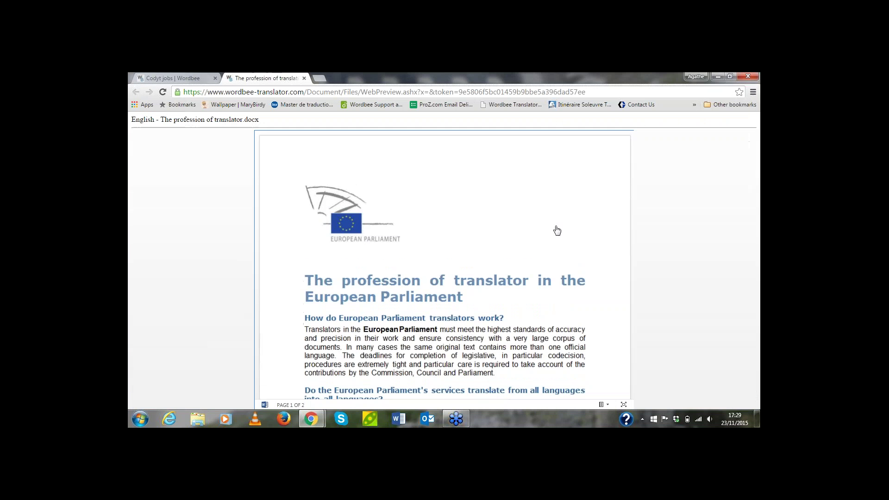
Return to the job's translation editor and open Set deliverable from its Files & Work panel
{"action": "left_click", "coordinate": [183, 79]}
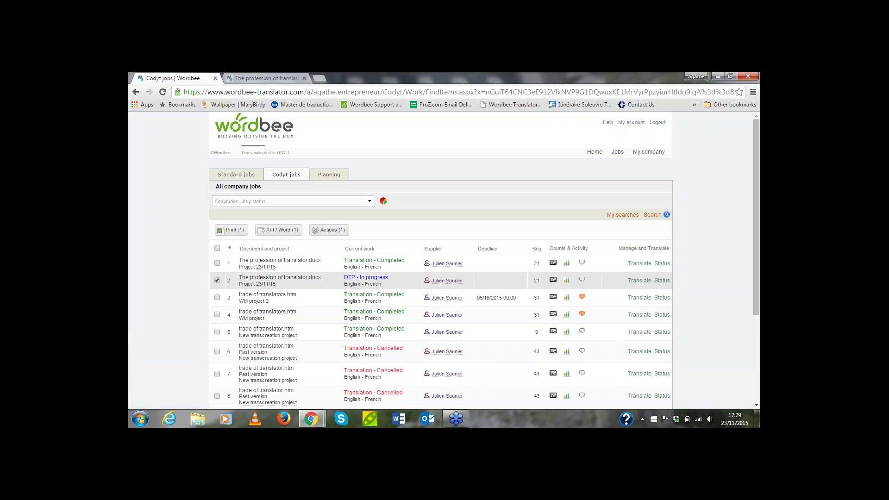
{"action": "mouse_move", "coordinate": [311, 422]}
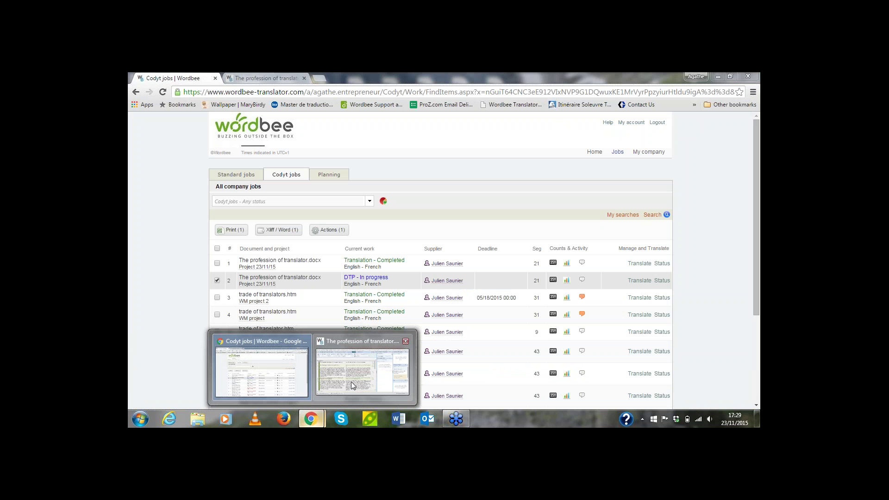
{"action": "left_click", "coordinate": [354, 380]}
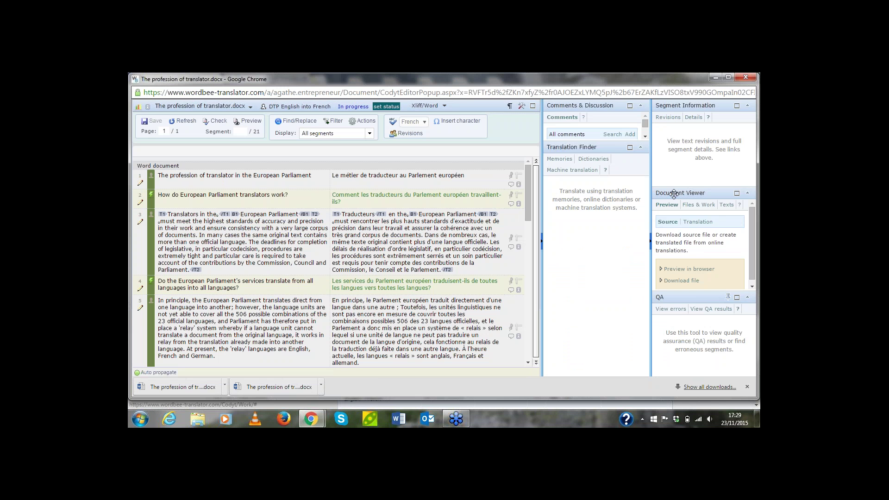
{"action": "left_click", "coordinate": [698, 206]}
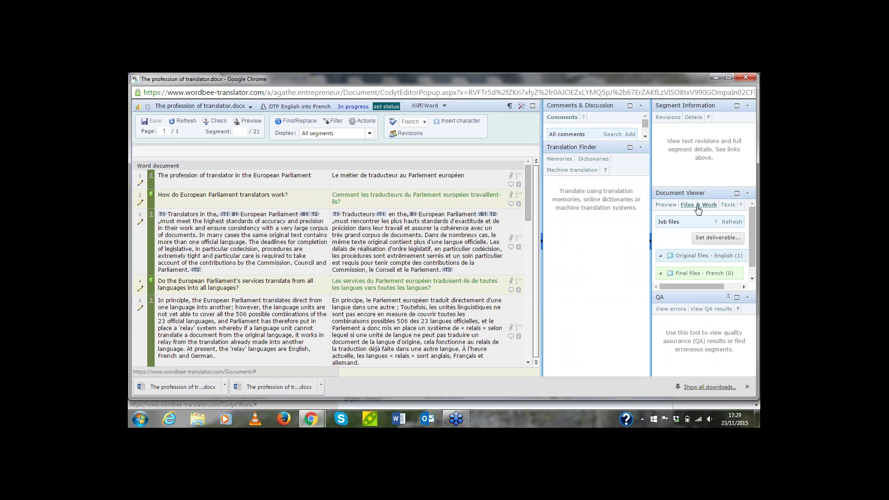
{"action": "left_click", "coordinate": [708, 240]}
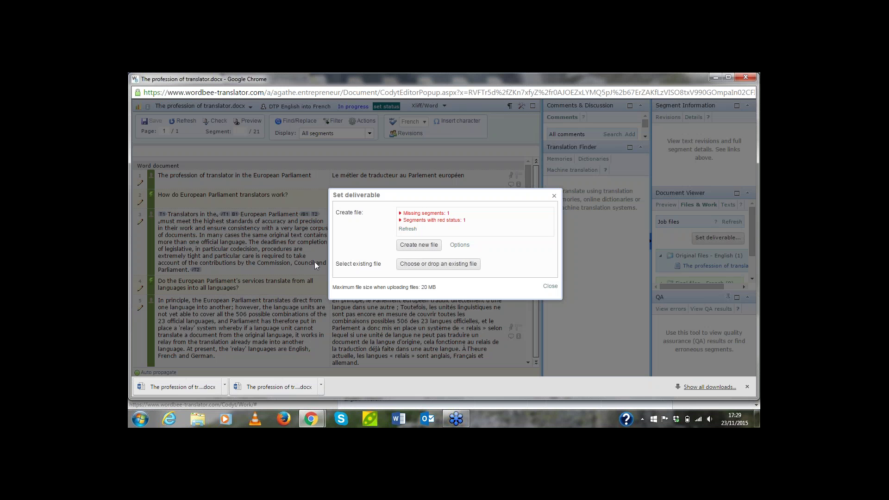
Attach The profession of translator (3).docx as the job's French final file
{"action": "left_click", "coordinate": [428, 270]}
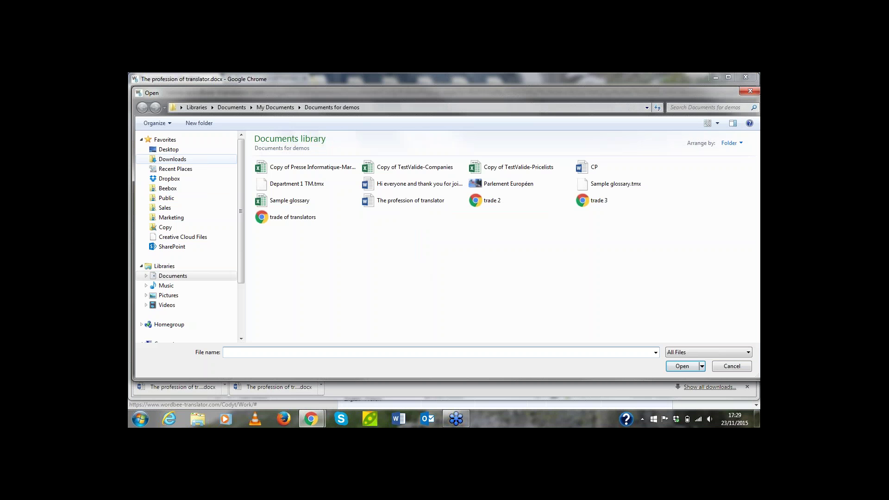
{"action": "key", "text": "Escape"}
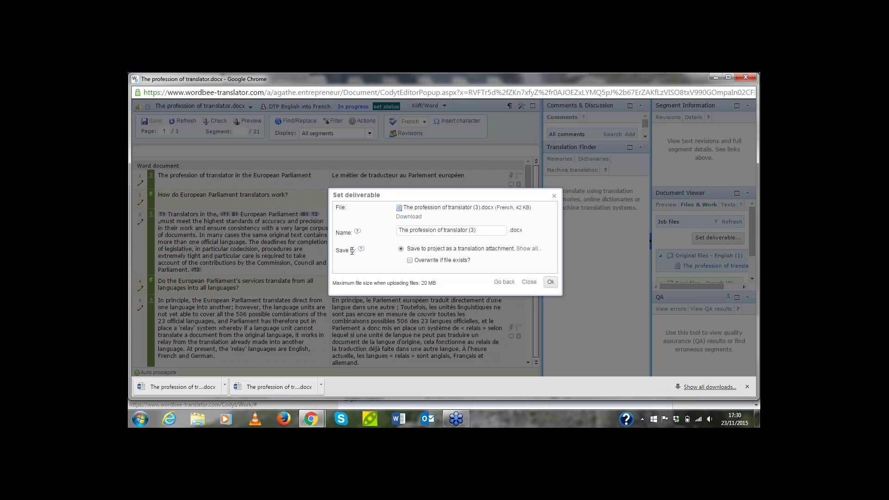
{"action": "left_click", "coordinate": [551, 282]}
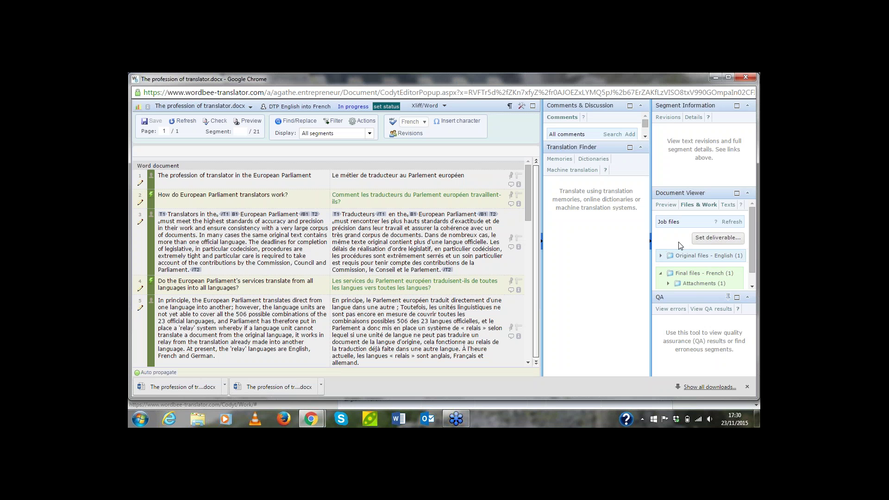
Set the DTP job status to 'Work done, all OK' and close the editor window
{"action": "left_click", "coordinate": [581, 160]}
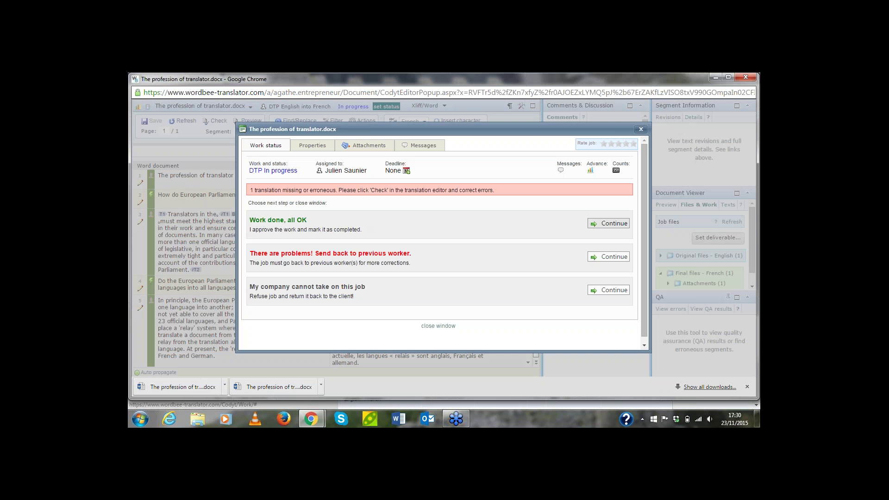
{"action": "left_click", "coordinate": [608, 223]}
{"action": "left_click", "coordinate": [365, 265]}
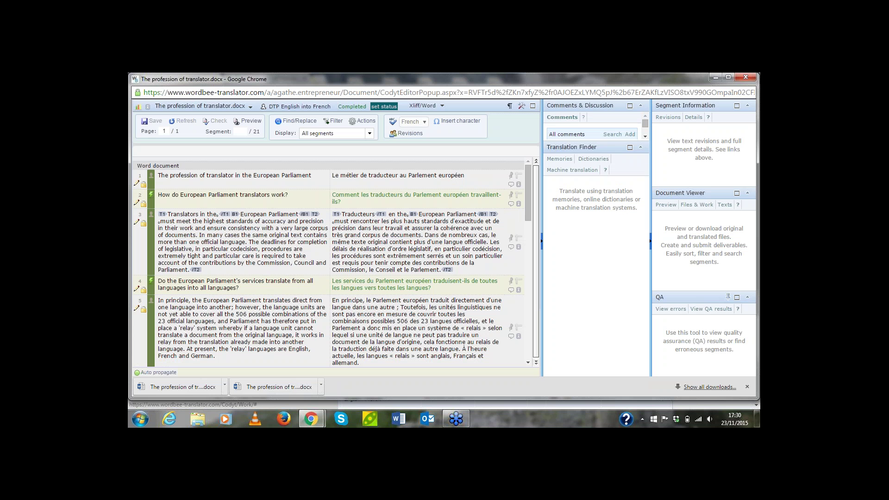
{"action": "left_click", "coordinate": [745, 77]}
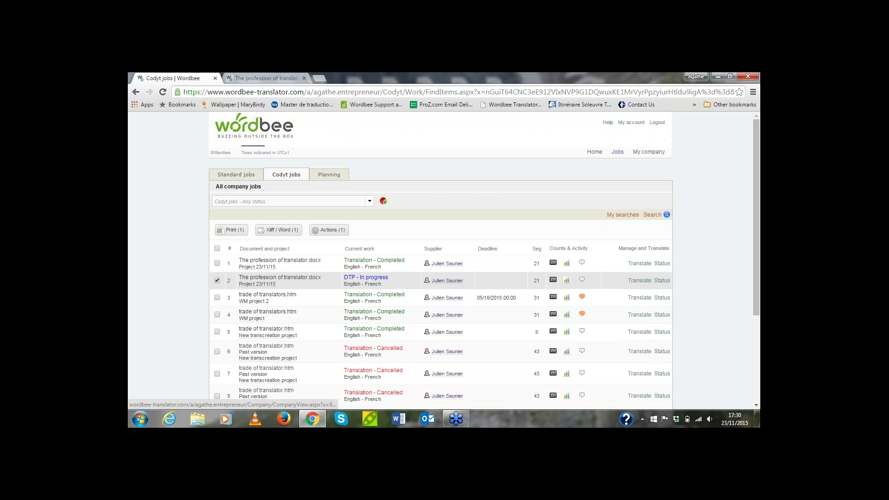
Log out, sign in with the manager's user ID and password, and open Project 23/11/15
{"action": "left_click", "coordinate": [658, 123]}
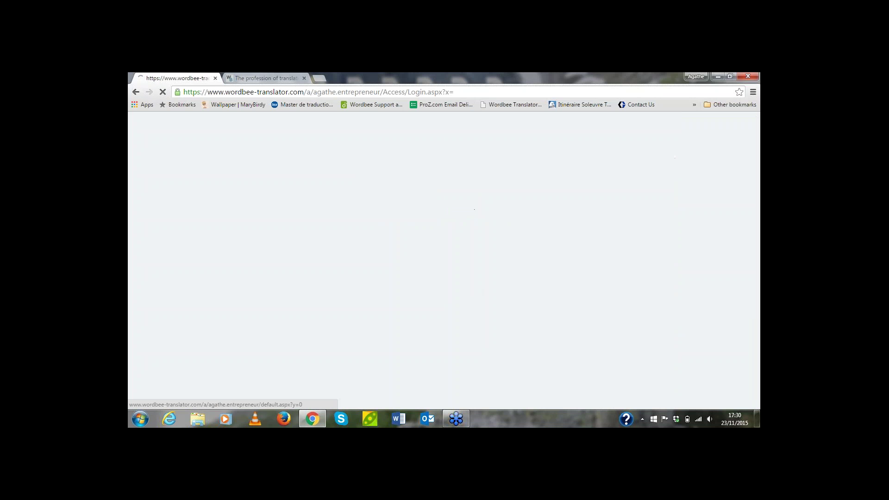
{"action": "type", "text": "agathe"}
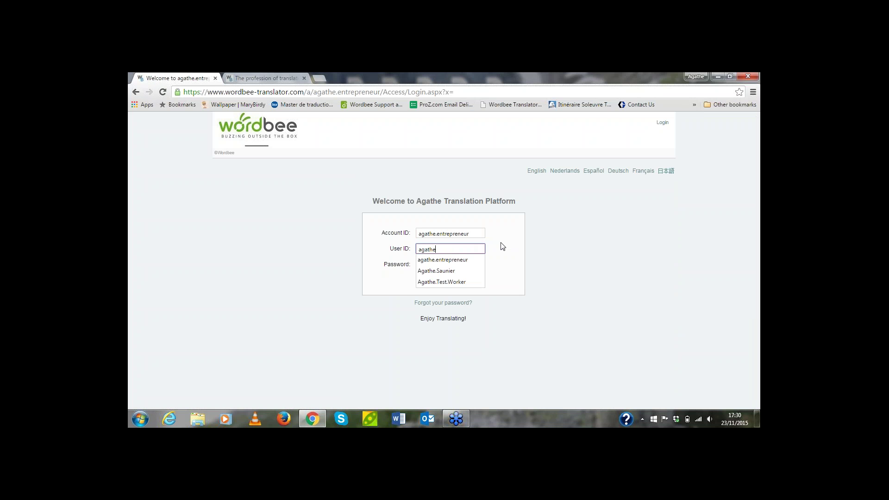
{"action": "key", "text": "Down"}
{"action": "key", "text": "Return"}
{"action": "key", "text": "Tab"}
{"action": "type", "text": "••••"}
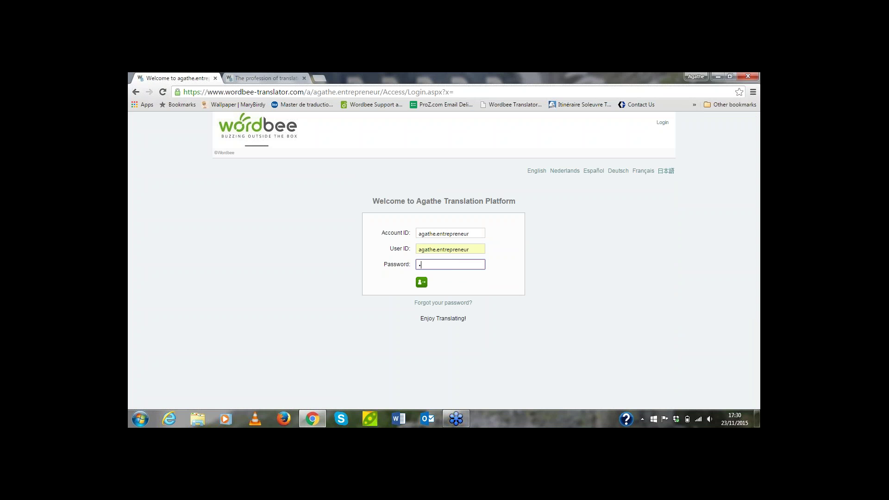
{"action": "type", "text": "••••••••"}
{"action": "key", "text": "Return"}
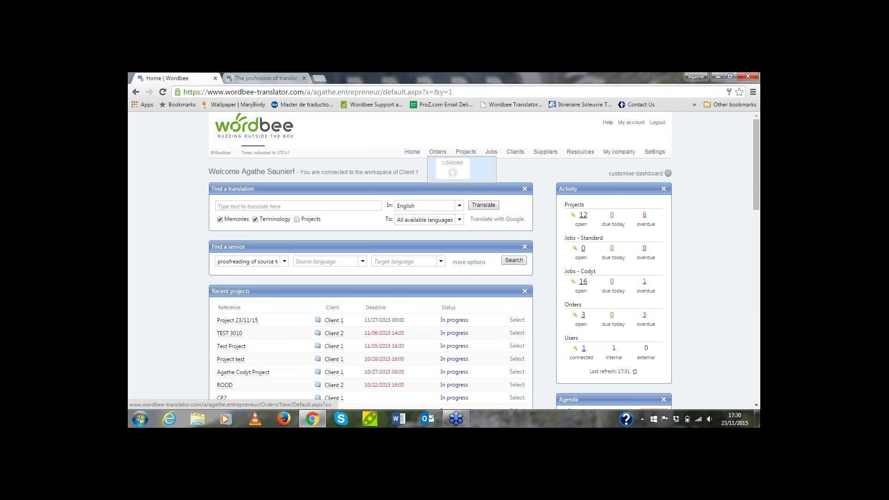
{"action": "left_click", "coordinate": [464, 152]}
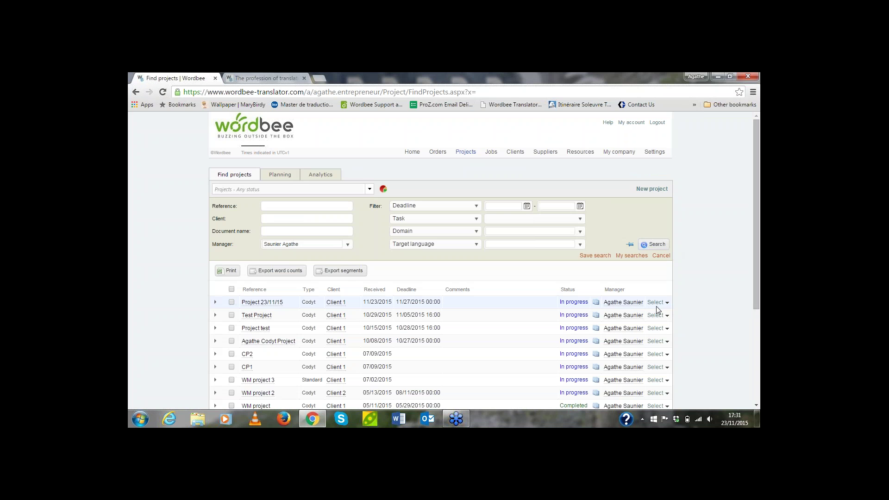
{"action": "left_click", "coordinate": [652, 305]}
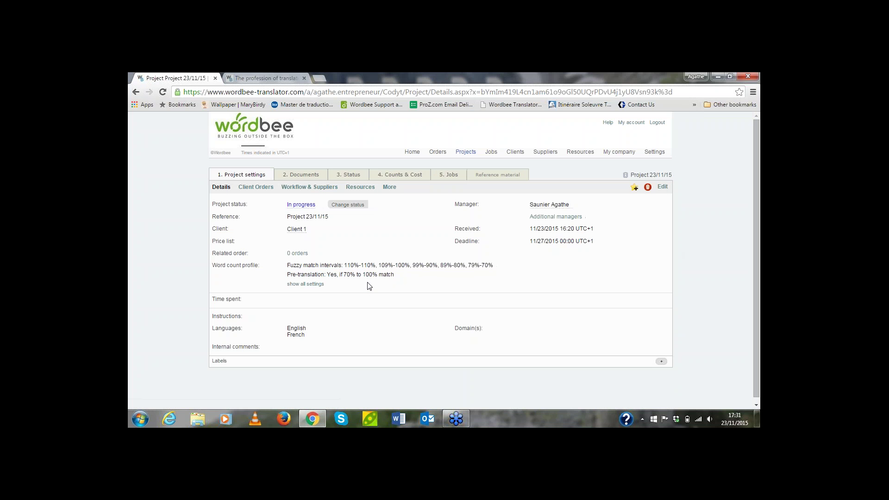
Download The profession of translator (3).docx from the project's French documents folder and open it
{"action": "left_click", "coordinate": [306, 175]}
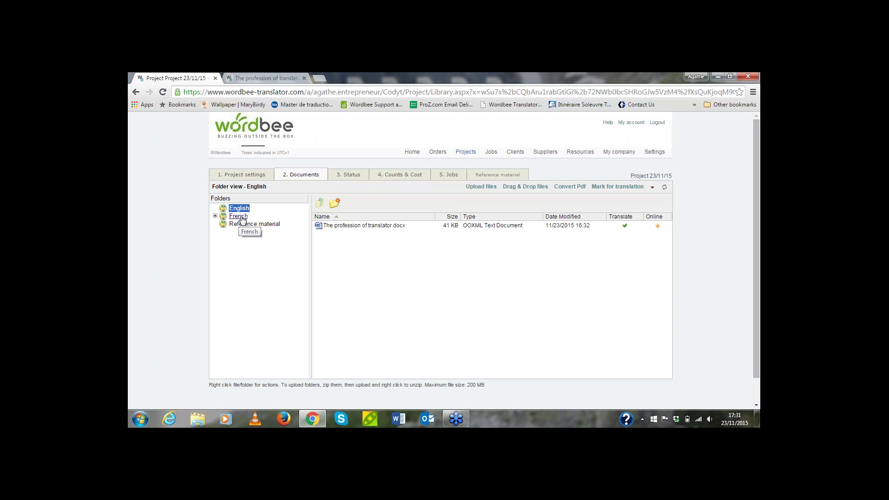
{"action": "left_click", "coordinate": [242, 217]}
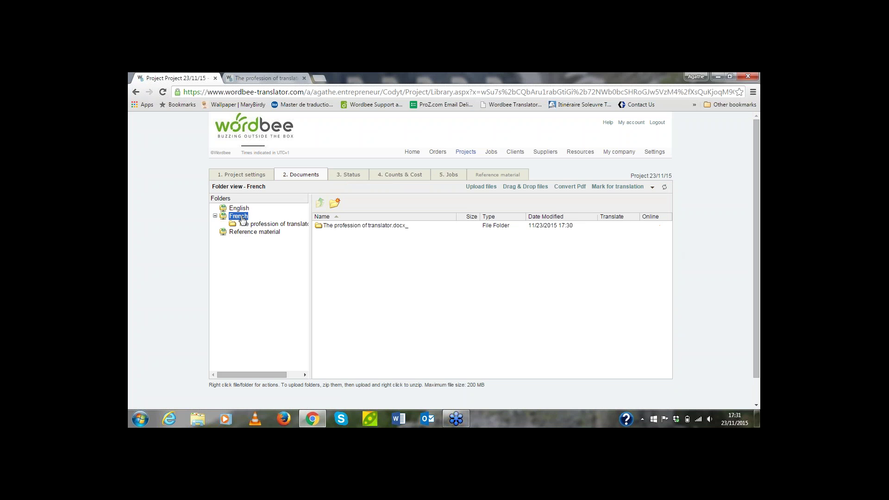
{"action": "left_click", "coordinate": [297, 225]}
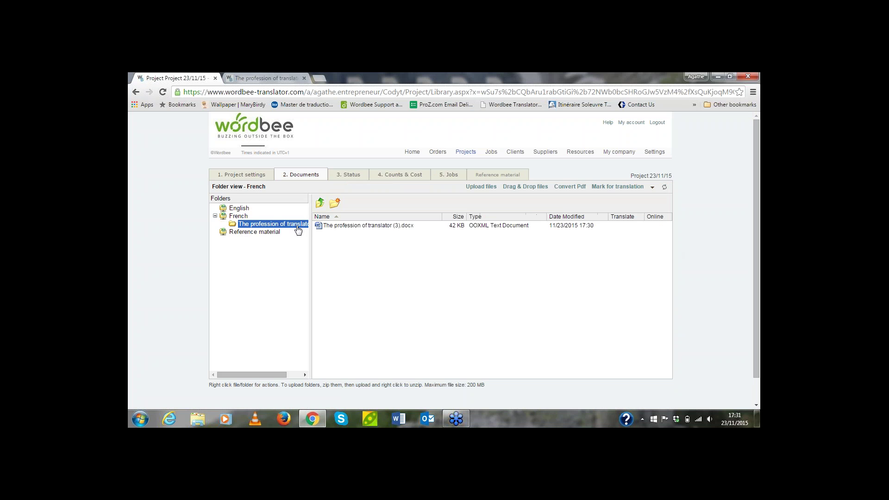
{"action": "double_click", "coordinate": [357, 226]}
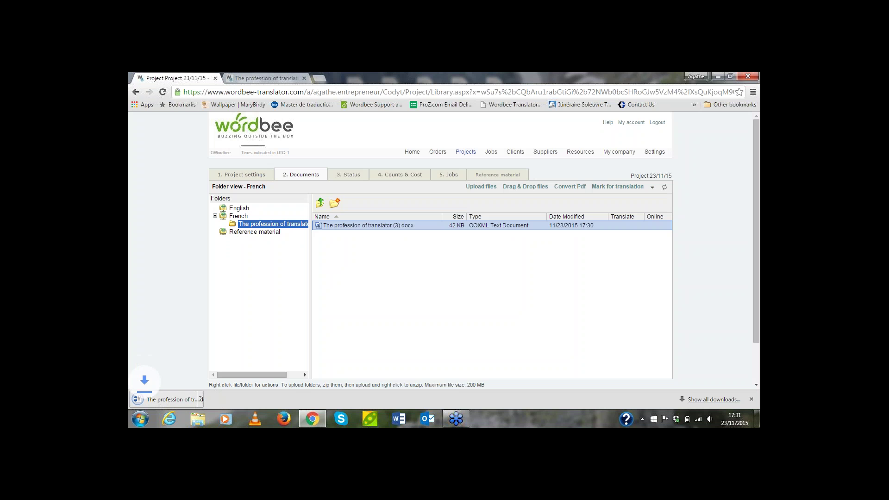
{"action": "left_click", "coordinate": [176, 399]}
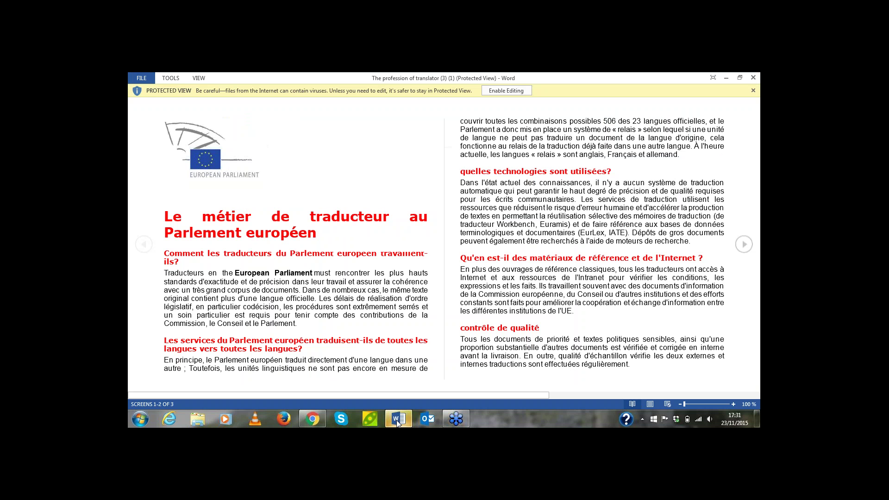
Enable editing on the downloaded French deliverable and check its red headings across both pages
{"action": "left_click", "coordinate": [519, 92]}
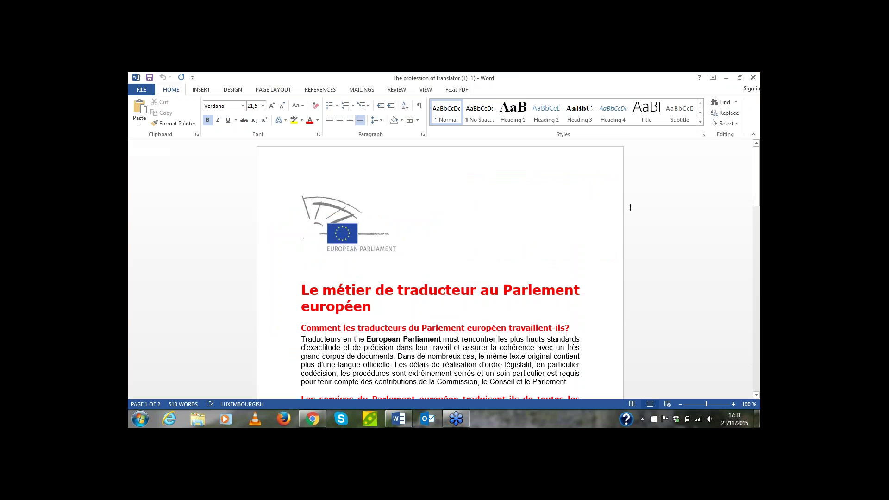
{"action": "scroll", "coordinate": [630, 207], "scroll_direction": "down", "scroll_amount": 20}
{"action": "scroll", "coordinate": [630, 208], "scroll_direction": "up", "scroll_amount": 15}
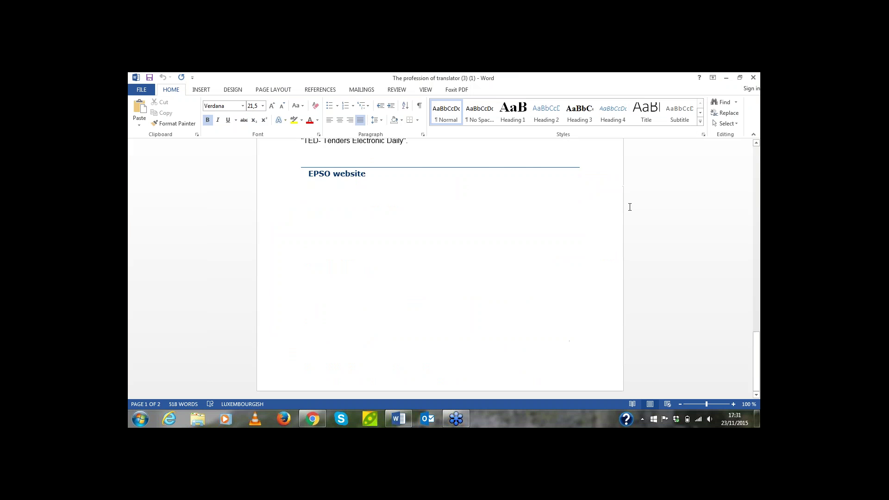
{"action": "scroll", "coordinate": [629, 206], "scroll_direction": "up", "scroll_amount": 5}
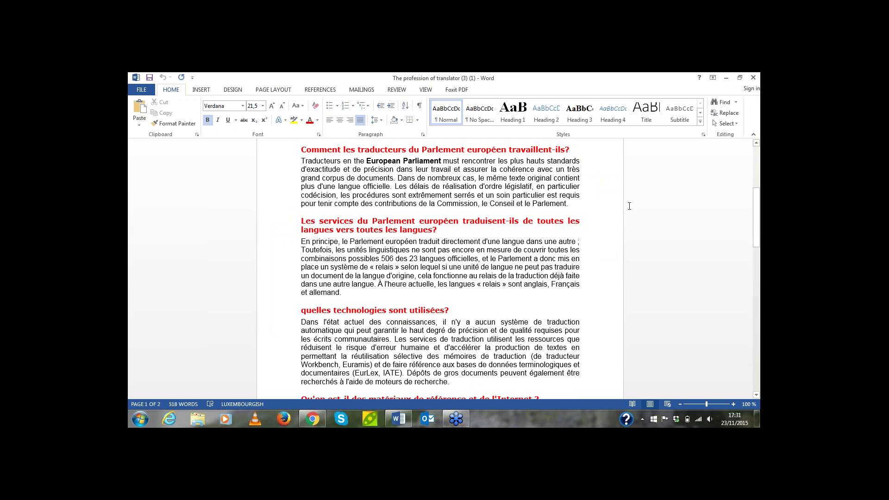